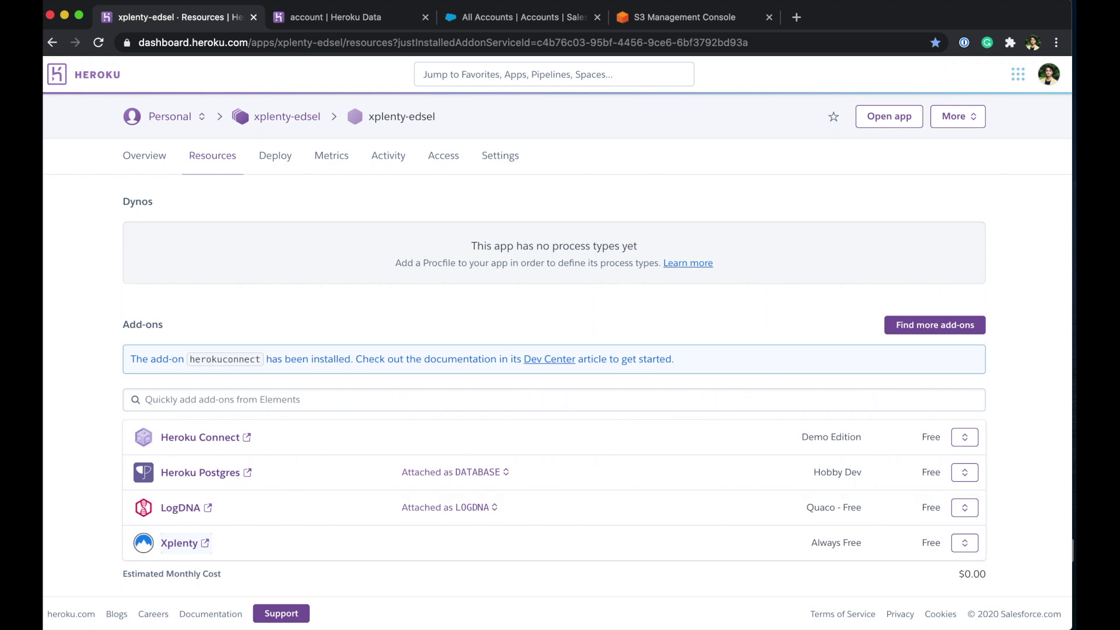
Step: Review Salesforce's All Accounts list and the All Contacts list of 15 contacts
click(499, 20)
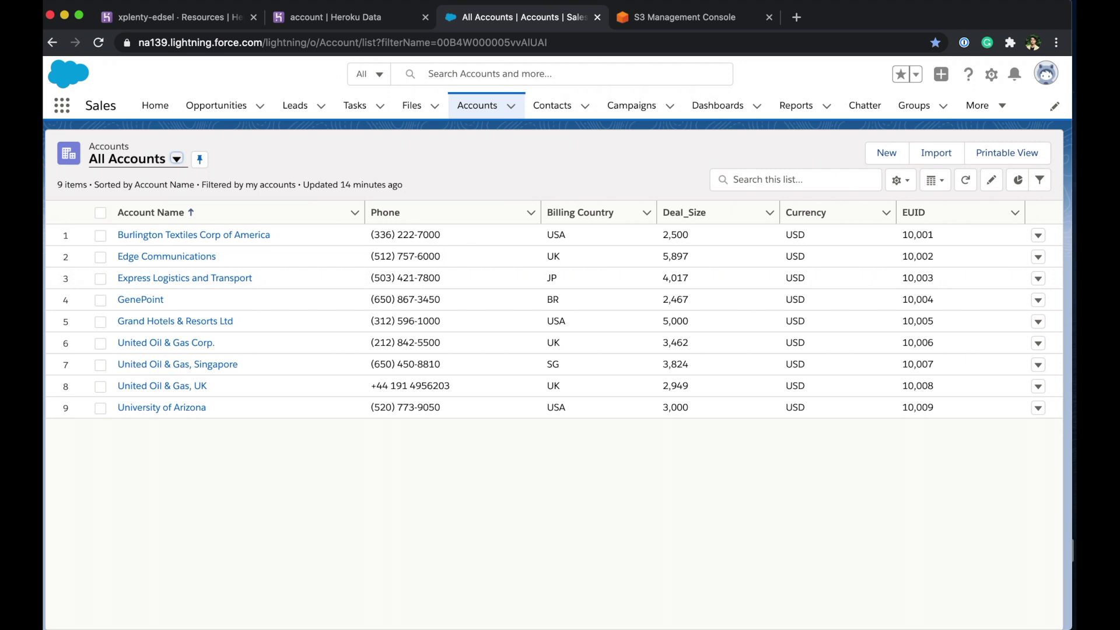
click(553, 106)
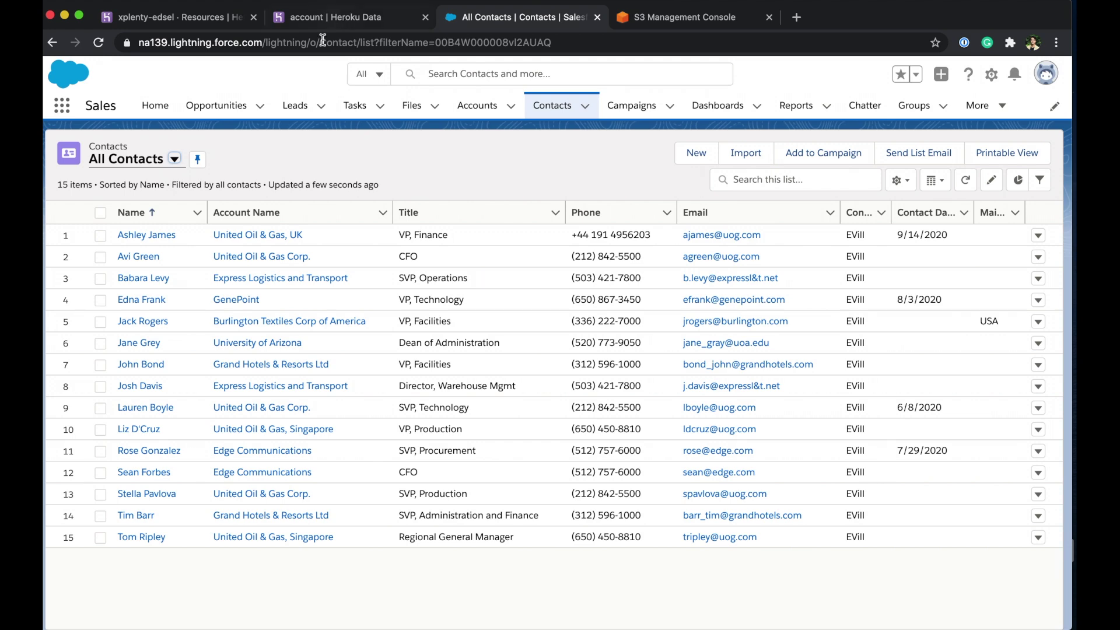
click(184, 20)
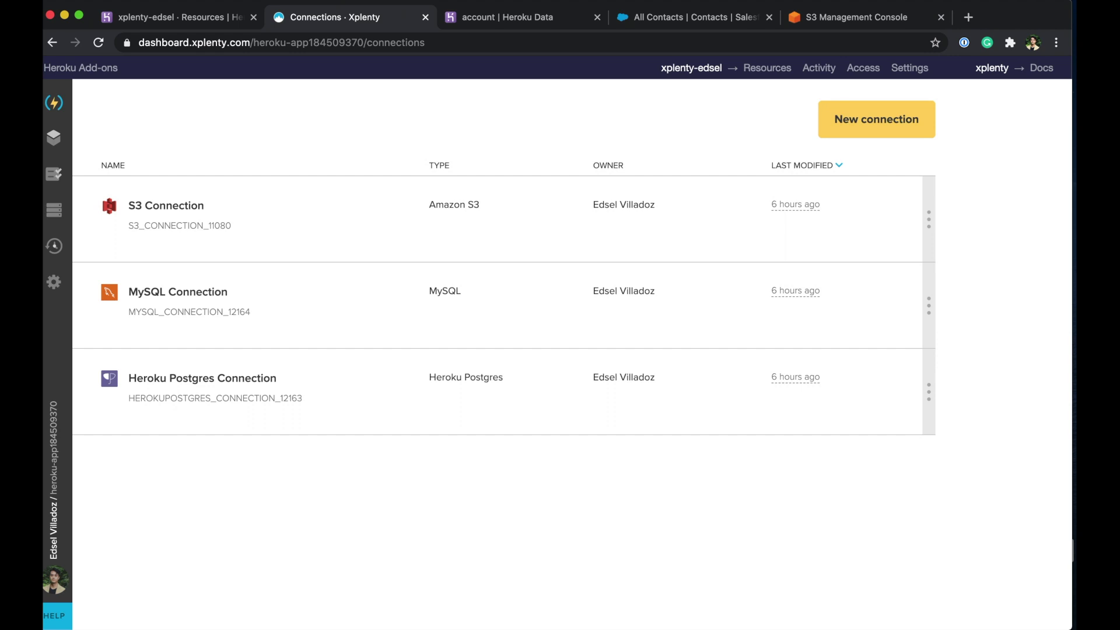
Step: Browse the available new-connection types, then open the Heroku Postgres Connection's edit form
click(874, 136)
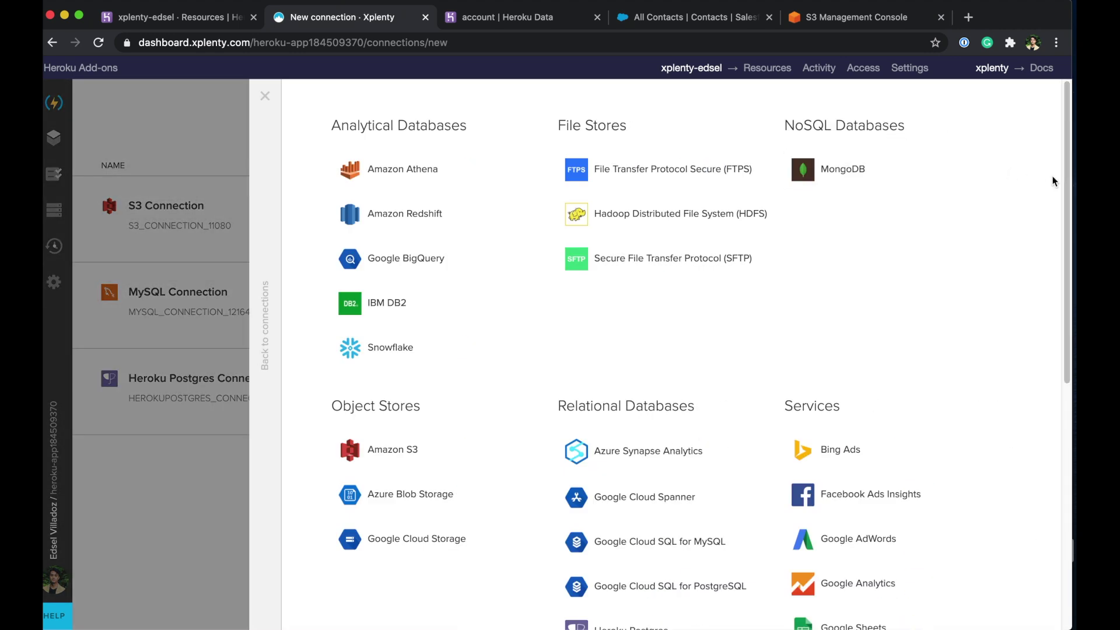
scroll(1050, 176, down, 4)
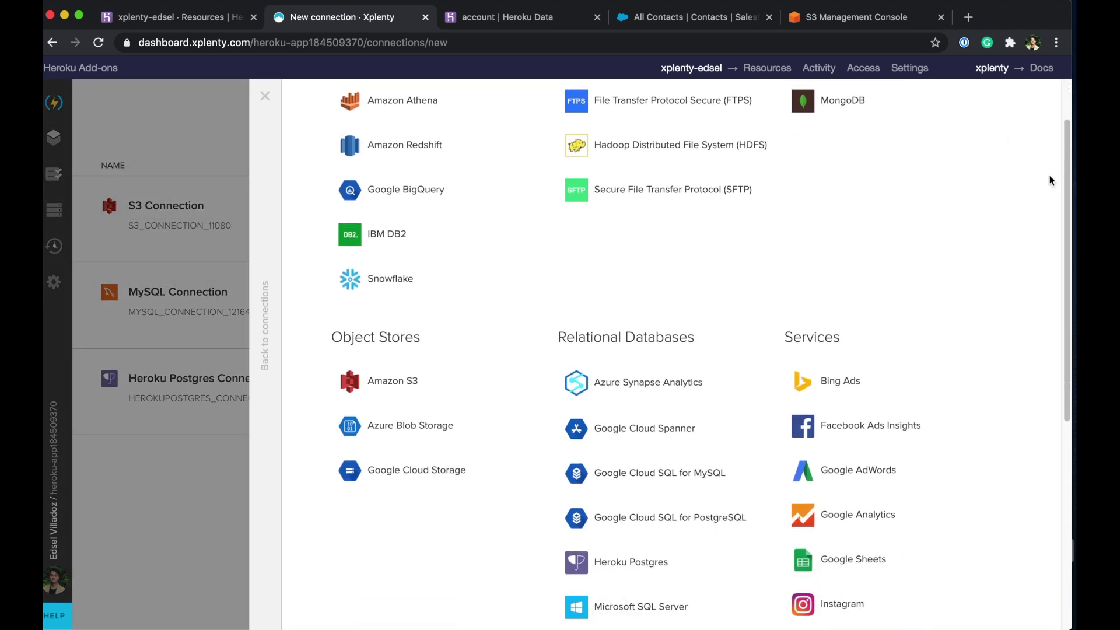
scroll(1049, 175, down, 5)
scroll(1048, 175, up, 7)
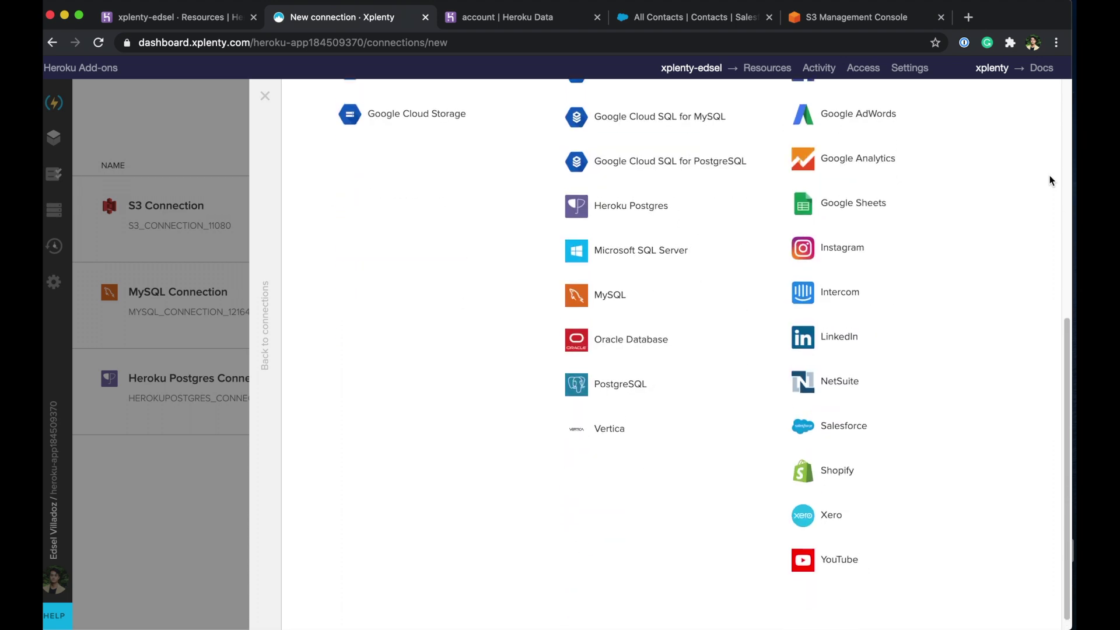
scroll(1049, 175, up, 2)
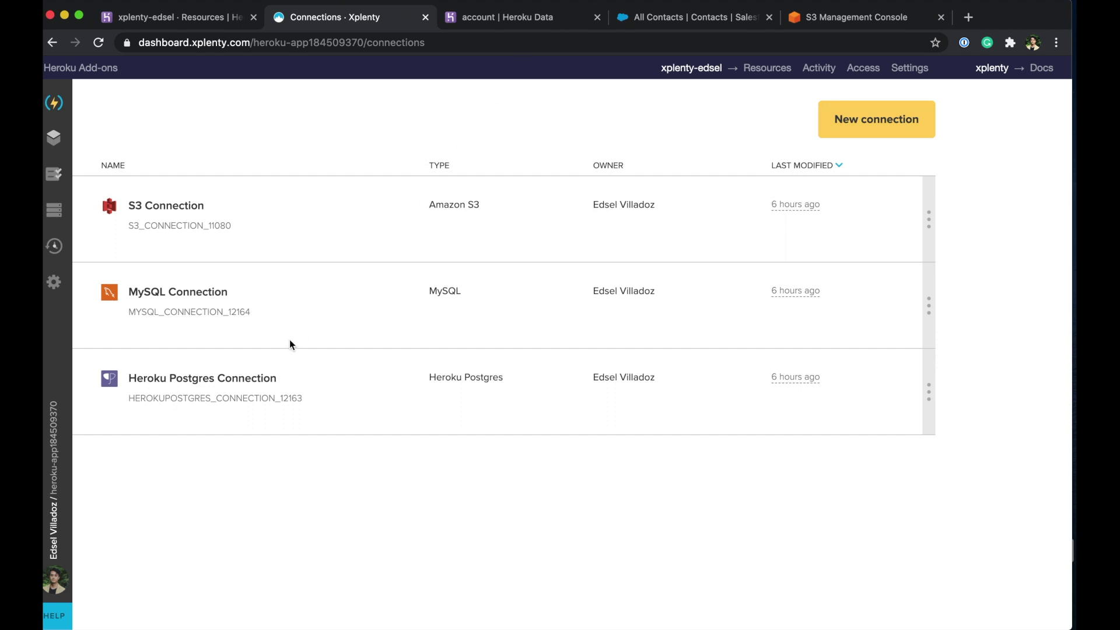
click(257, 380)
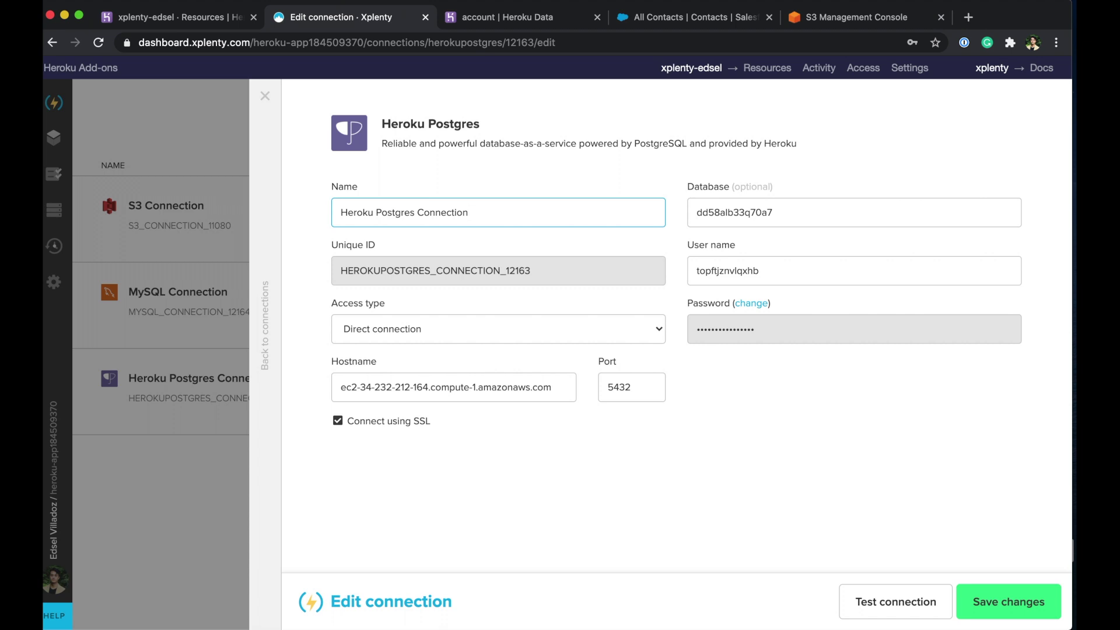
Step: Test the Heroku Postgres Connection successfully and save its settings
click(878, 595)
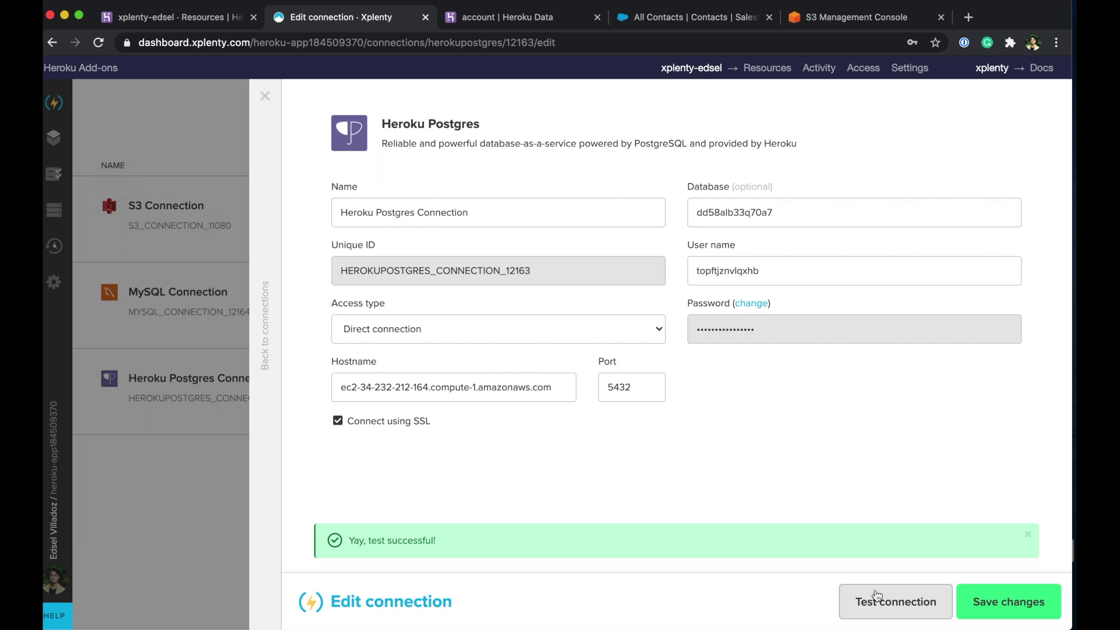
click(999, 618)
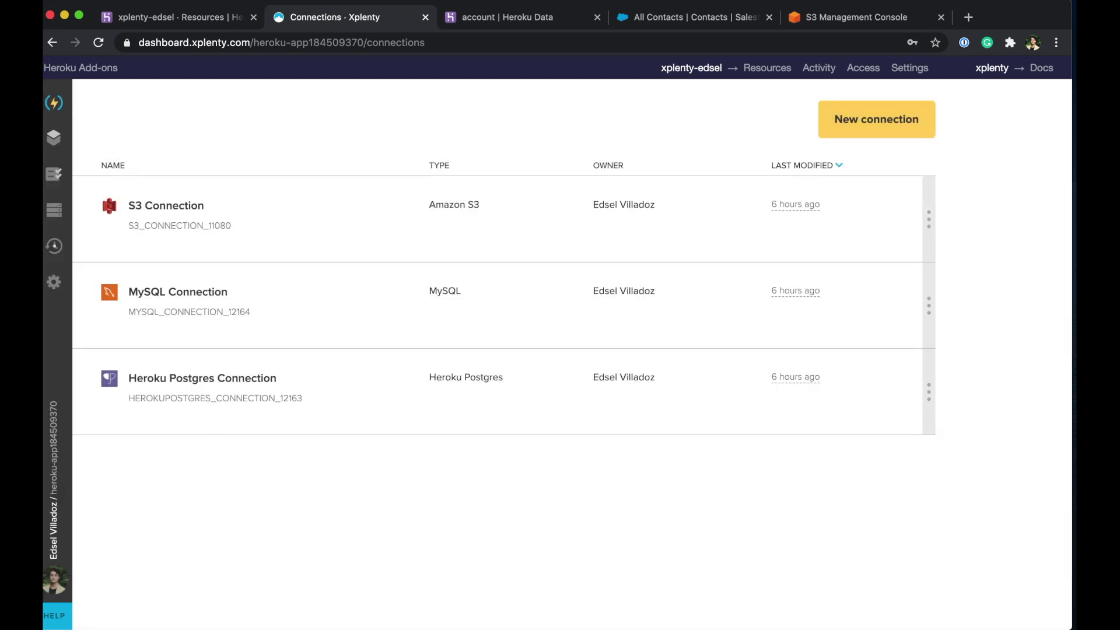
Step: Start a new package named 'Heroku Postgres to MySQL', keeping Dataflow type and Blank template
click(58, 136)
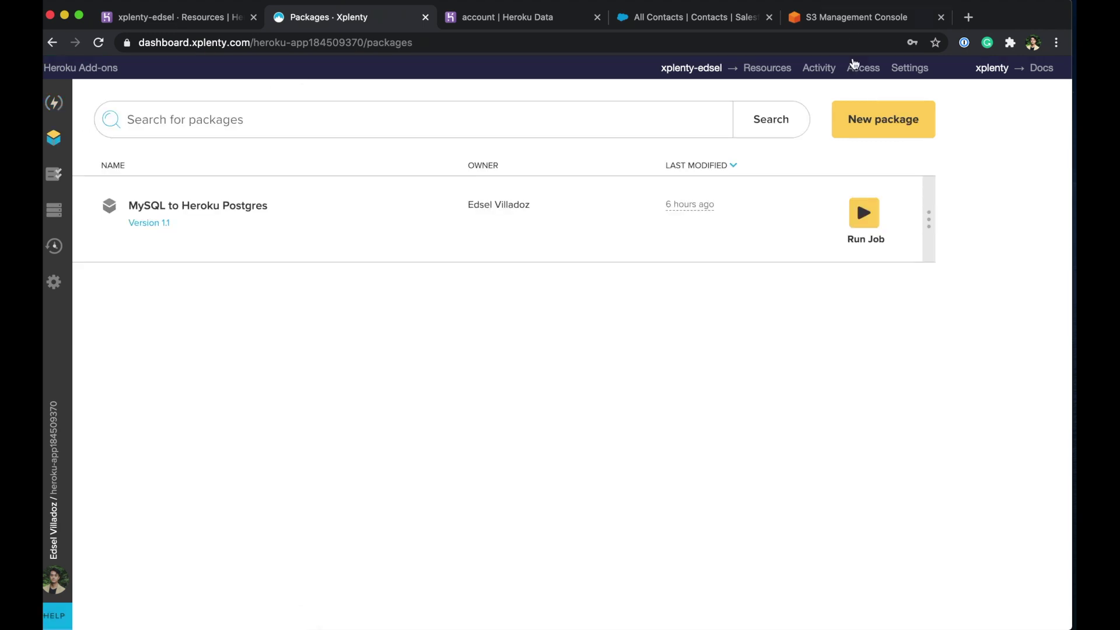
click(857, 122)
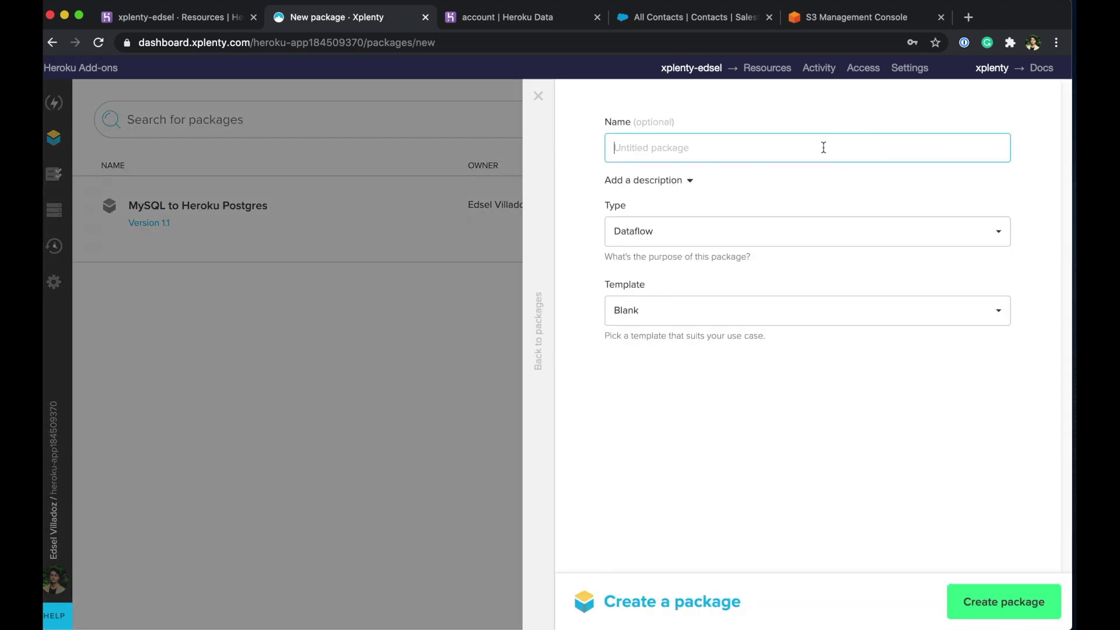
text(Heroku Postgres to MySQL)
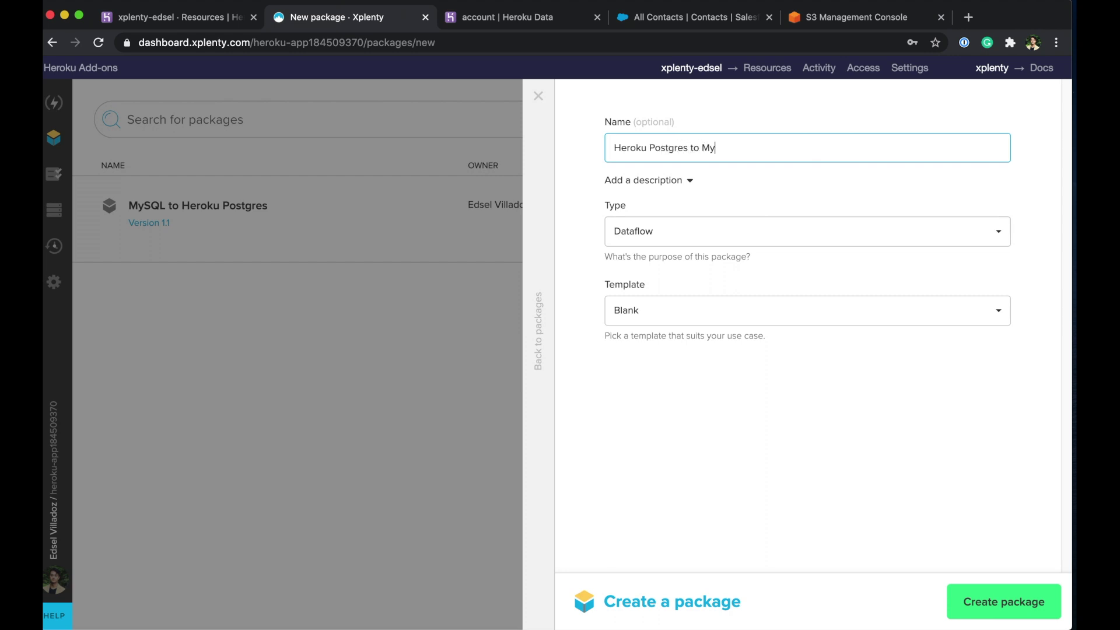
click(691, 187)
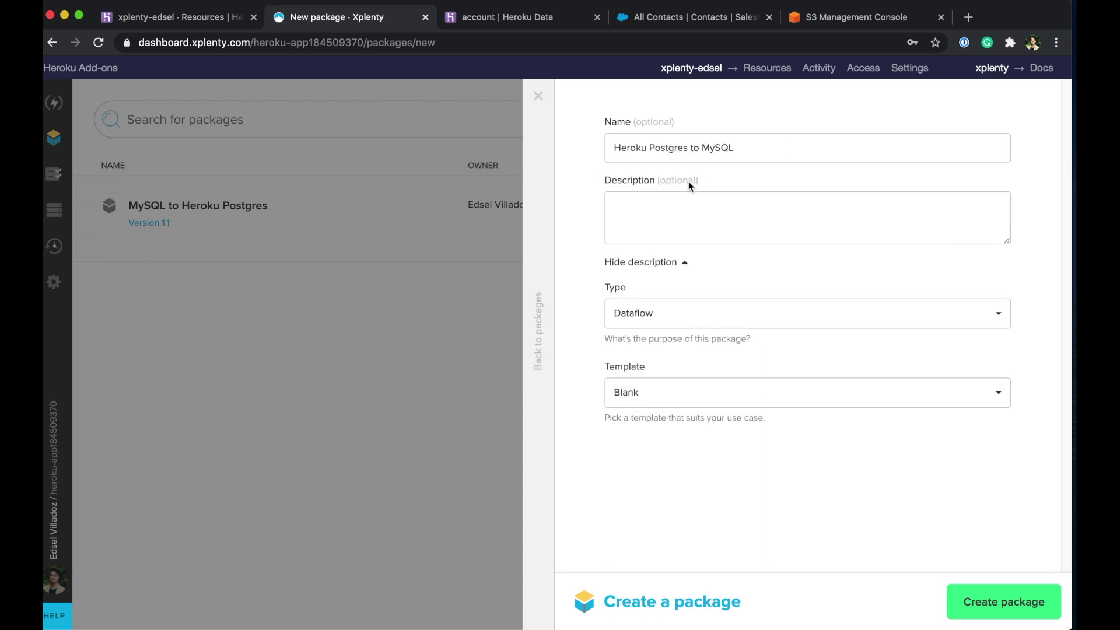
click(677, 266)
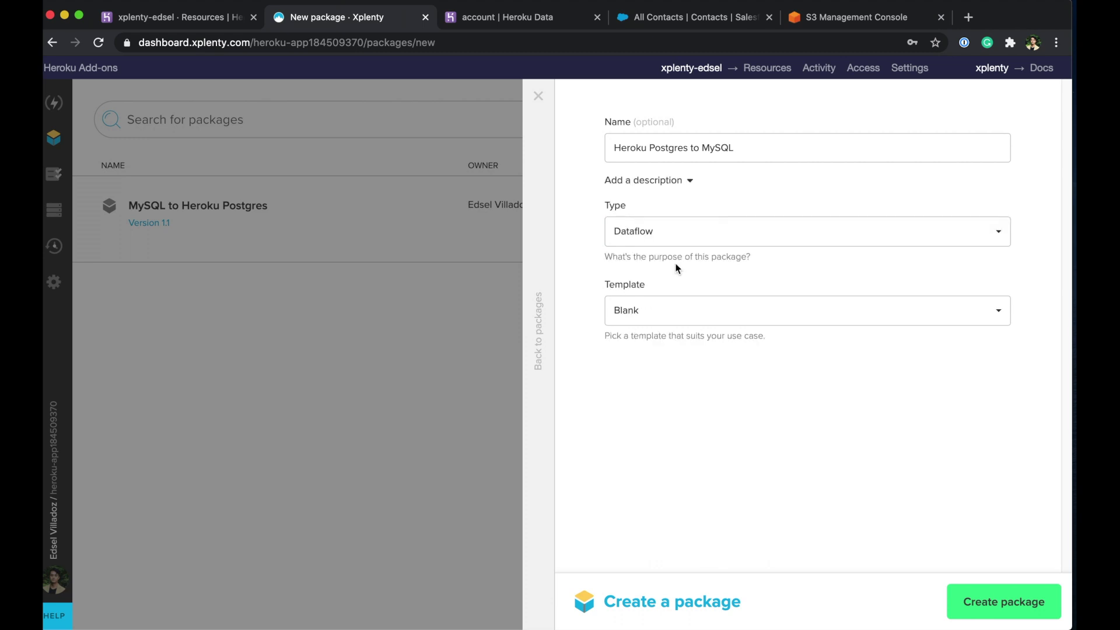
click(701, 234)
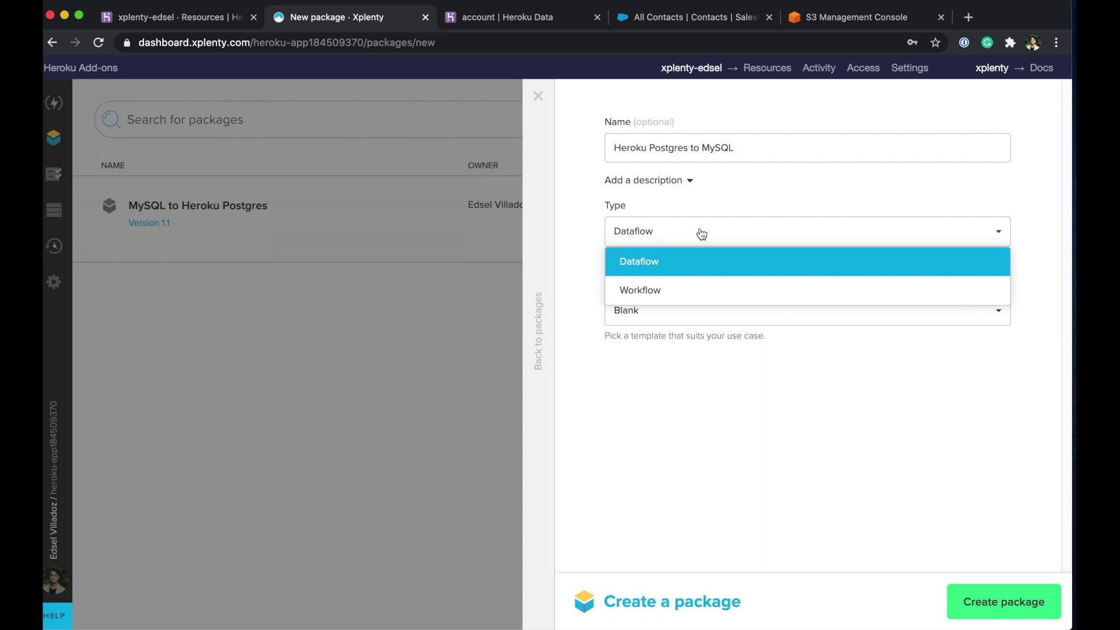
click(698, 260)
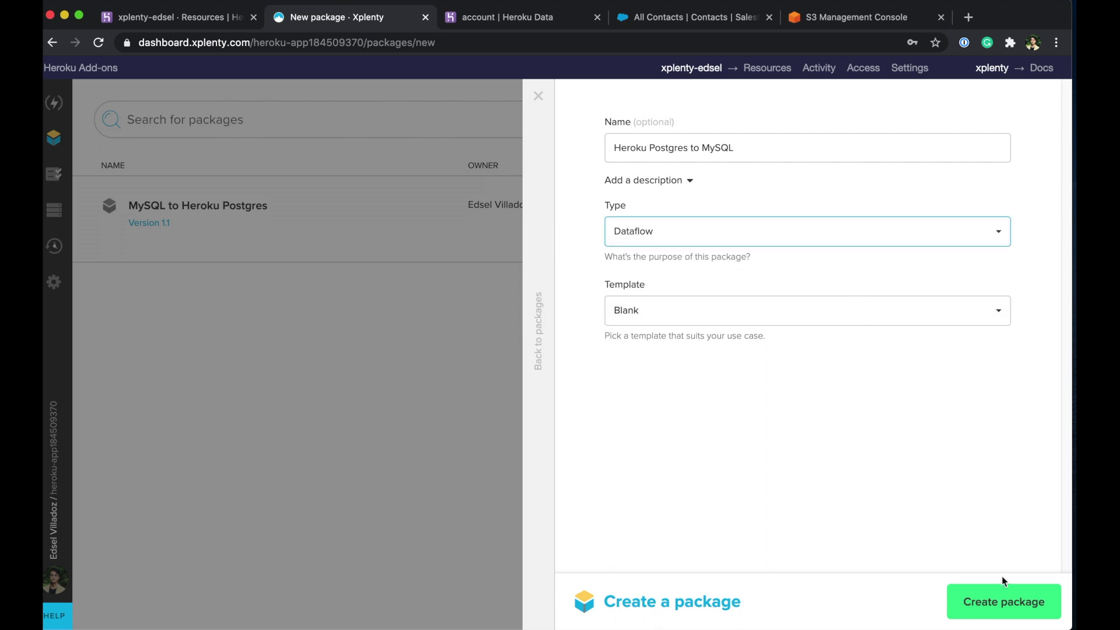
Step: Create the package and add a Database source component, database_1, to its canvas
click(1012, 612)
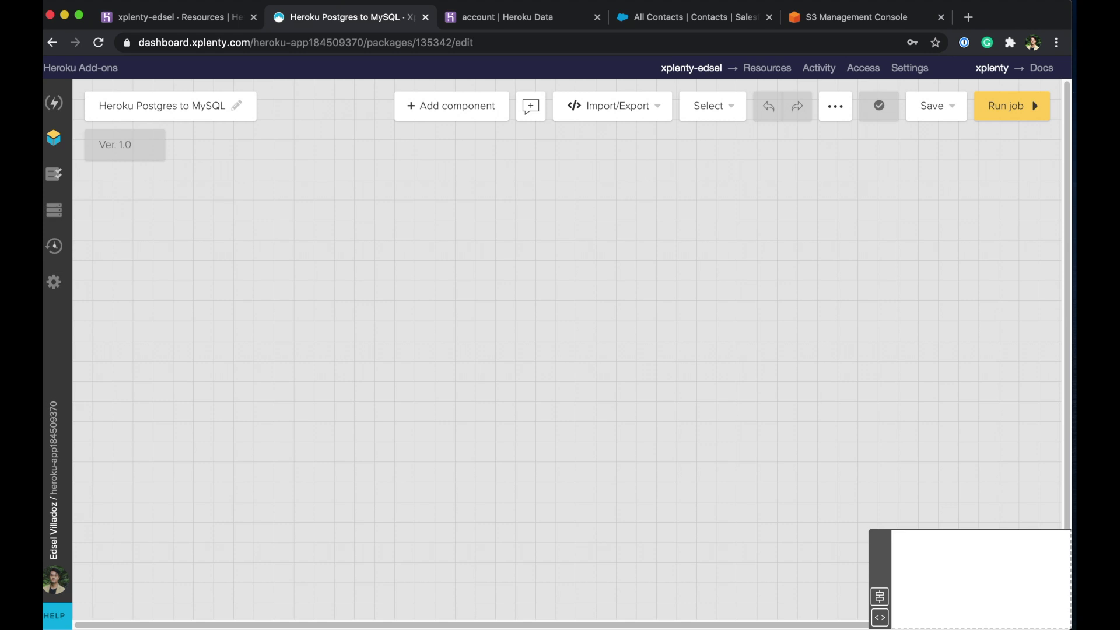
click(489, 104)
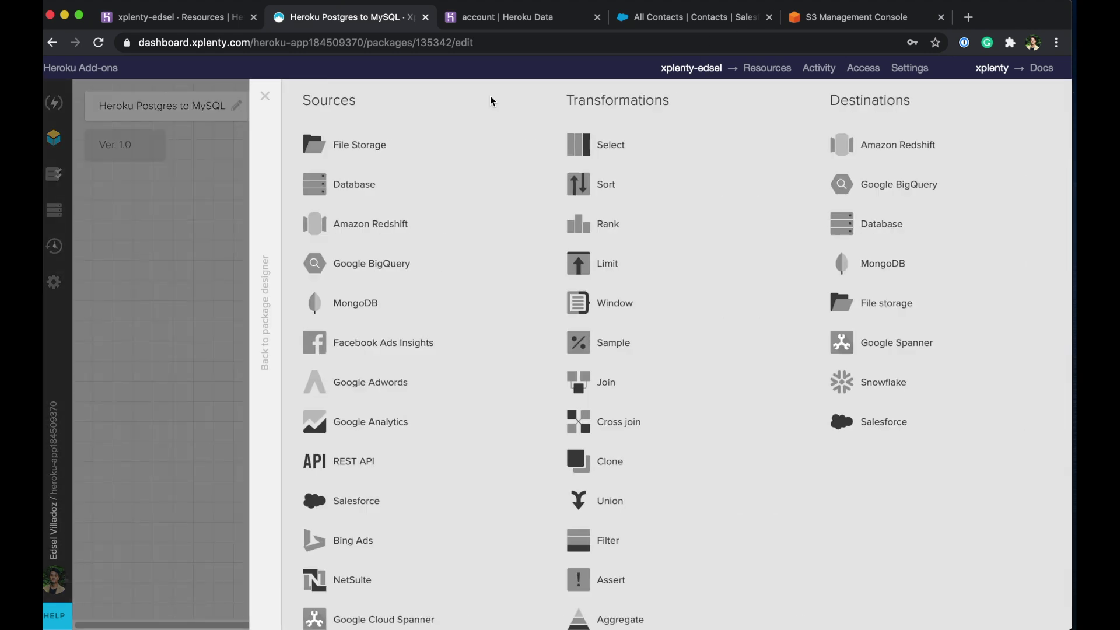
scroll(485, 154, down, 1)
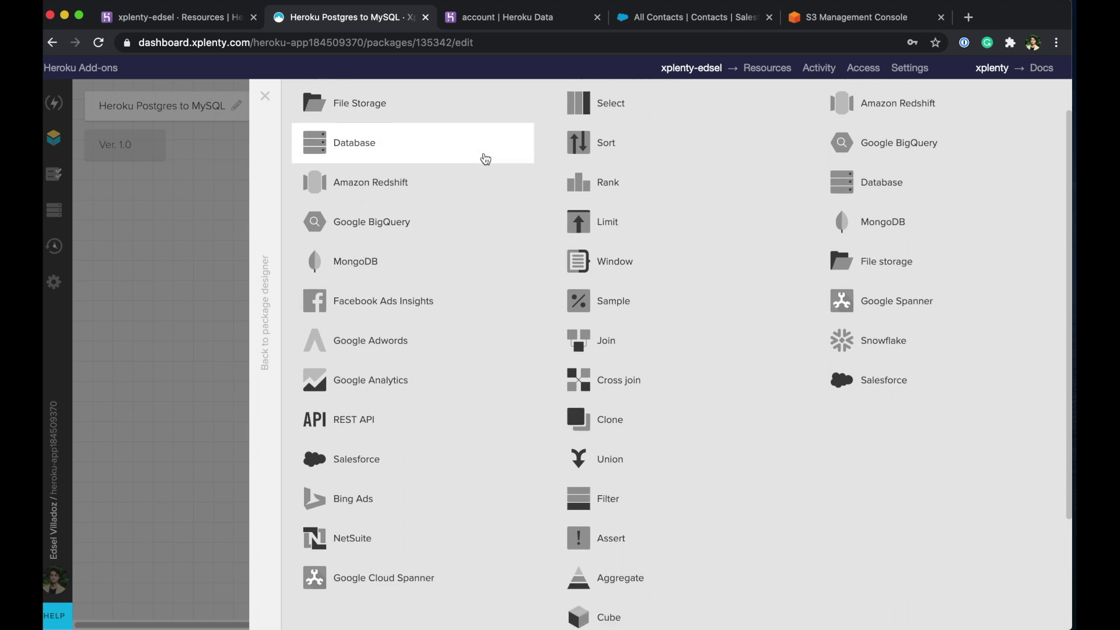
scroll(432, 379, up, 1)
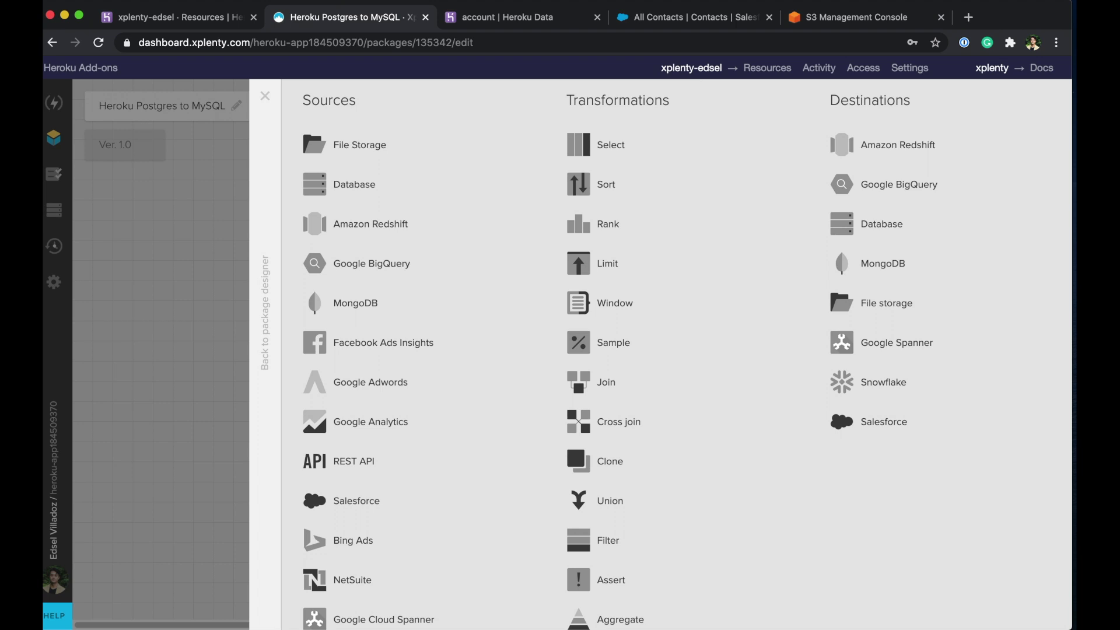
click(433, 178)
Step: Rename database_1 to Sf_Account and set its connection to Heroku Postgres Connection
drag(633, 165, 431, 226)
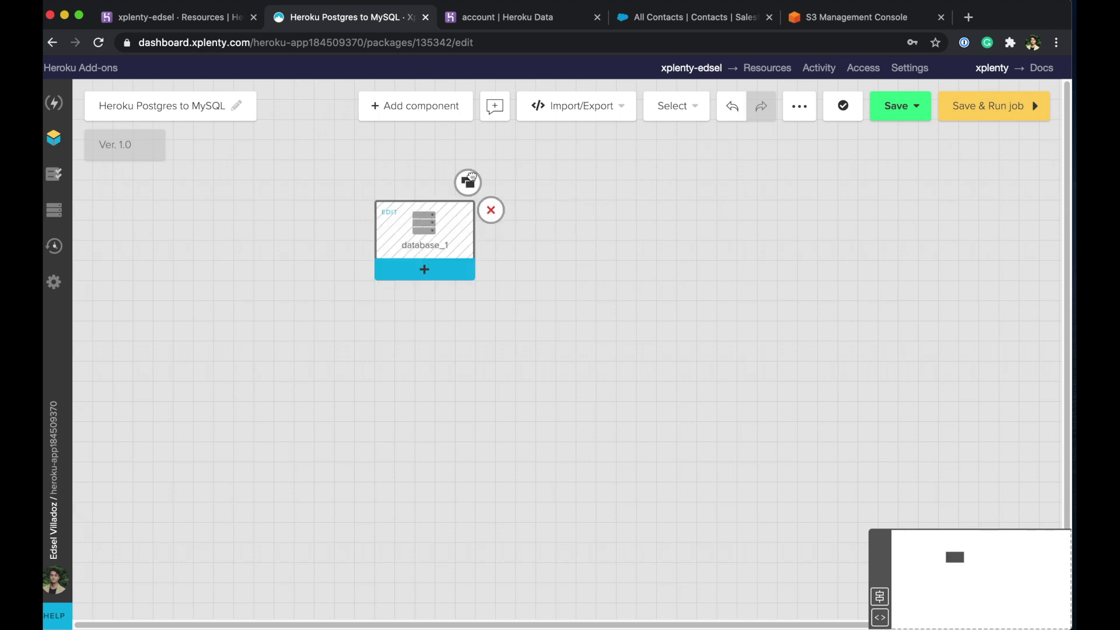
click(431, 225)
drag(529, 115, 355, 115)
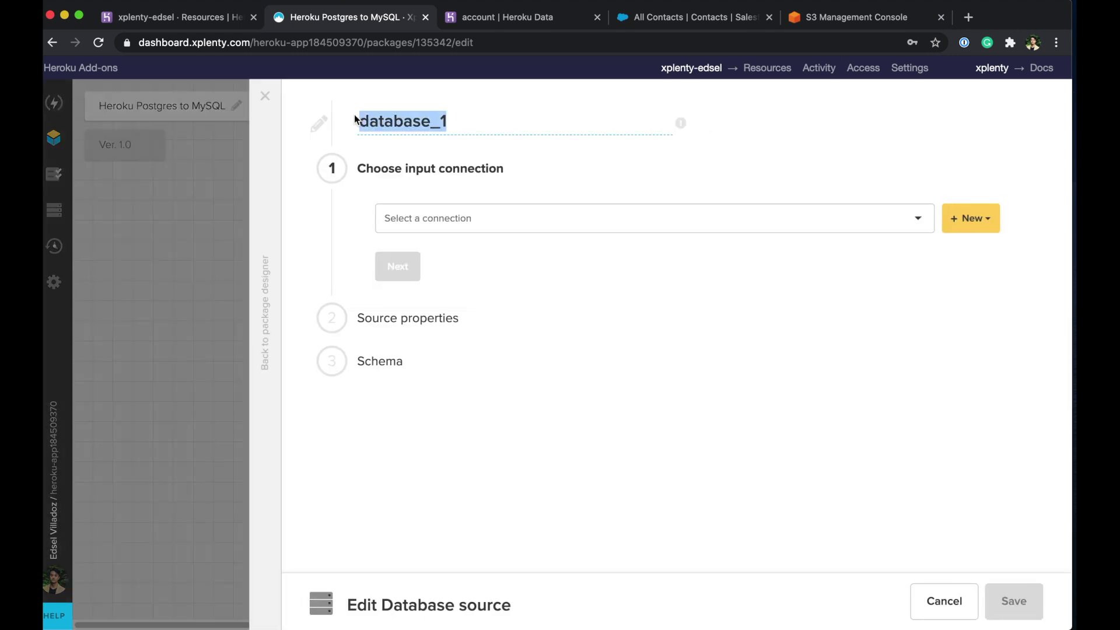
text(Sf-Account)
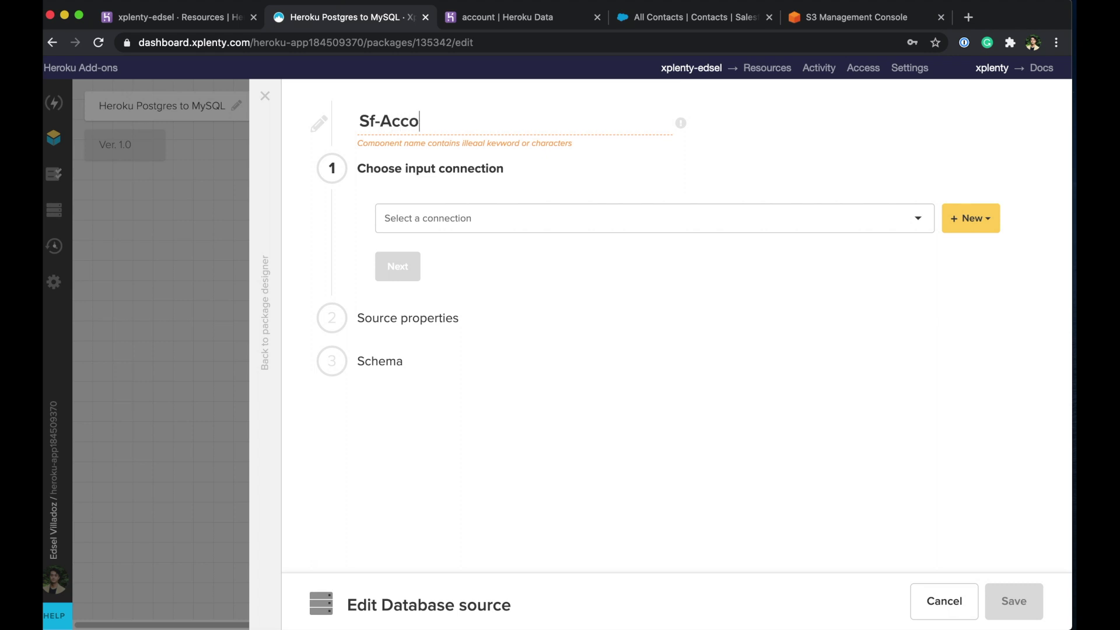
click(387, 121)
key(BackSpace)
text(_)
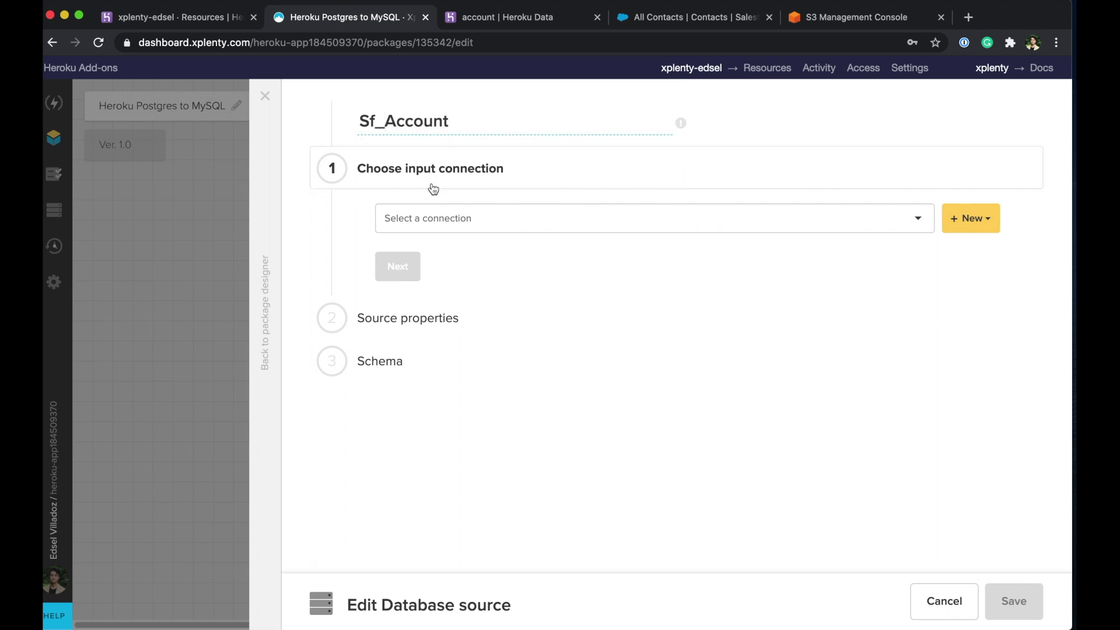
click(448, 218)
click(457, 343)
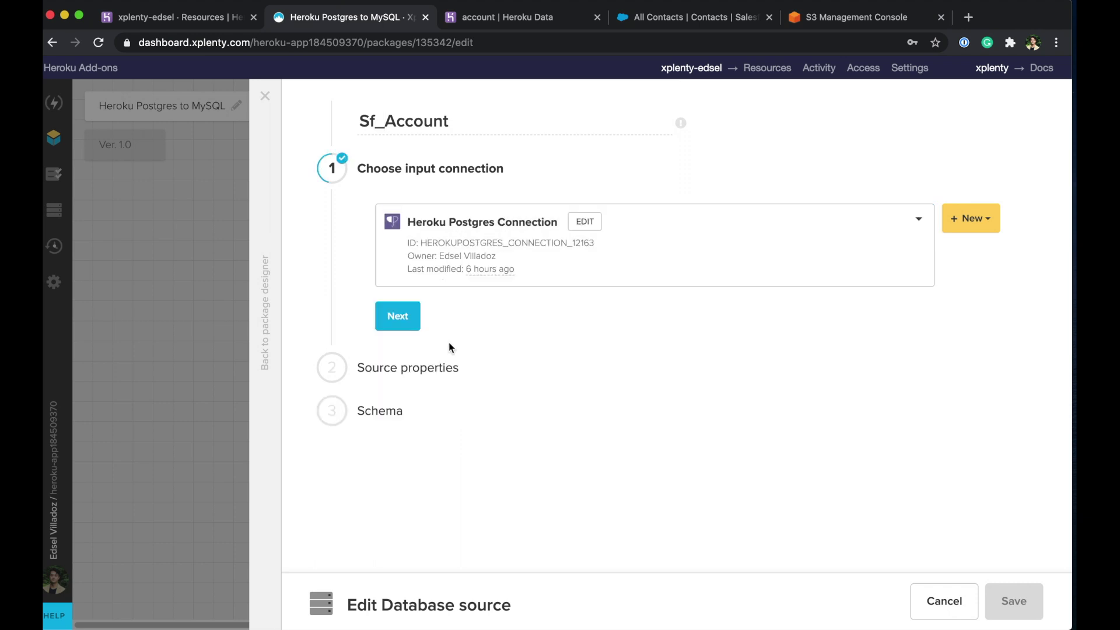
Step: Keep Table access mode and set source schema 'salesforce' and table 'account'
click(411, 320)
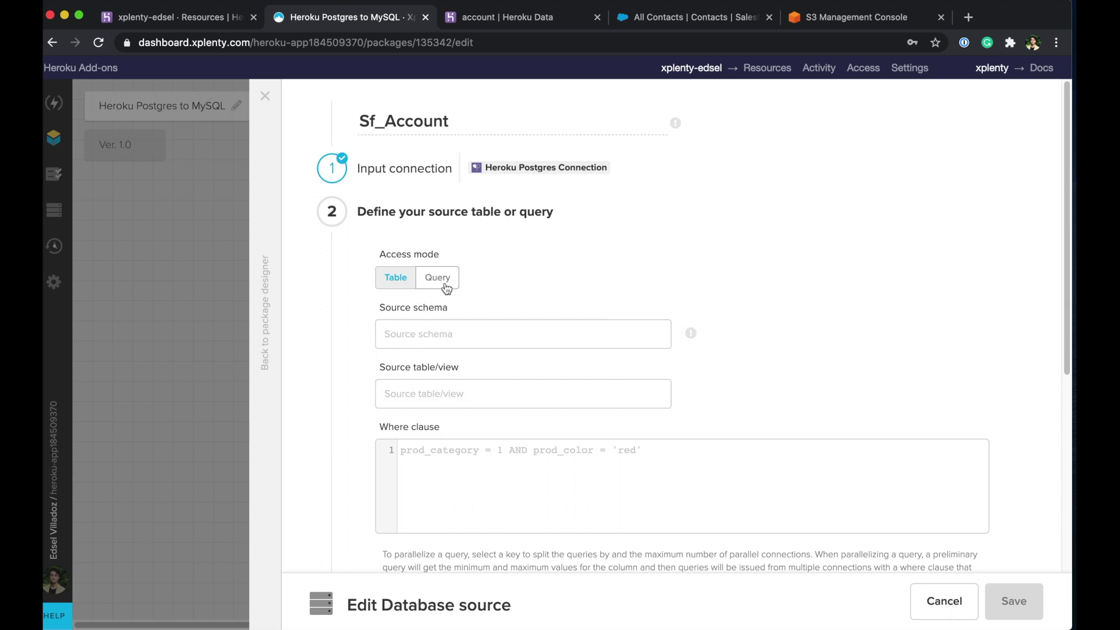
click(447, 288)
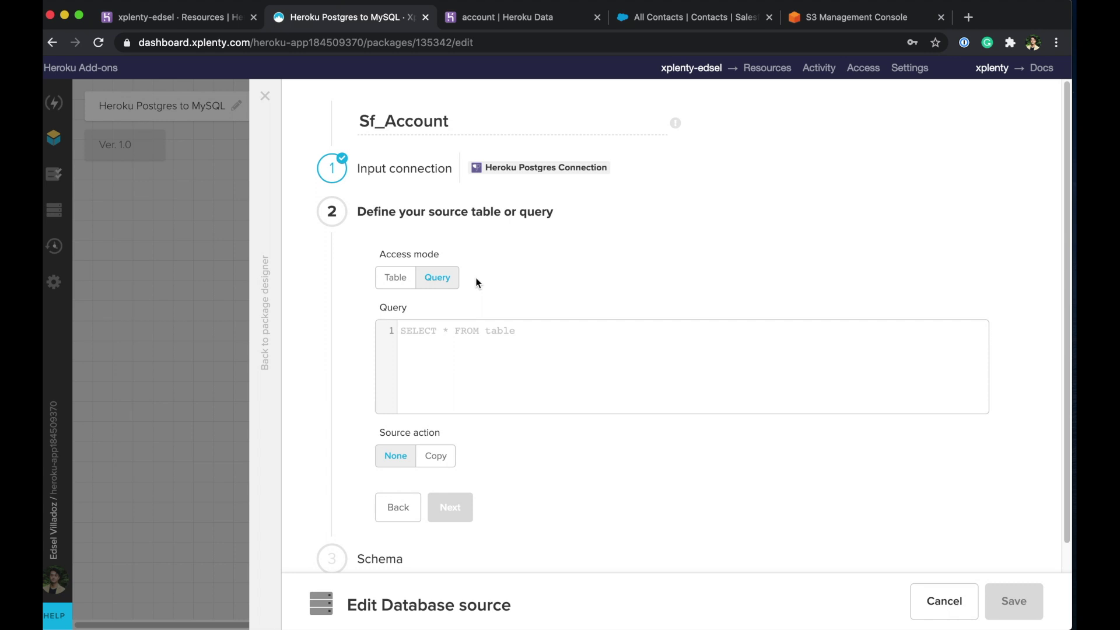
click(404, 277)
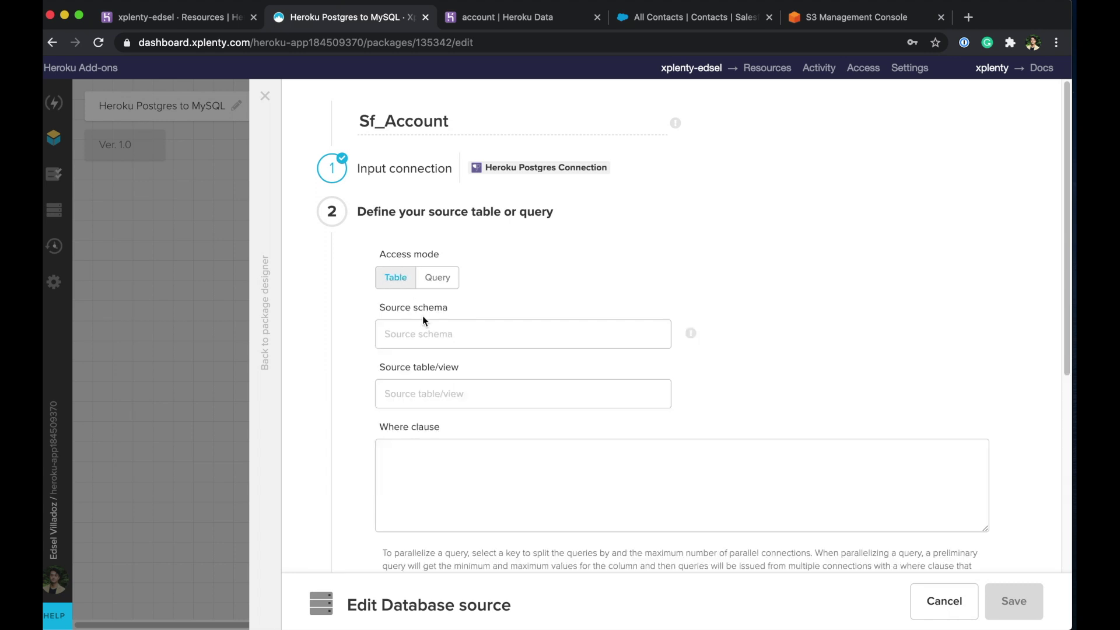
click(432, 344)
text(sale)
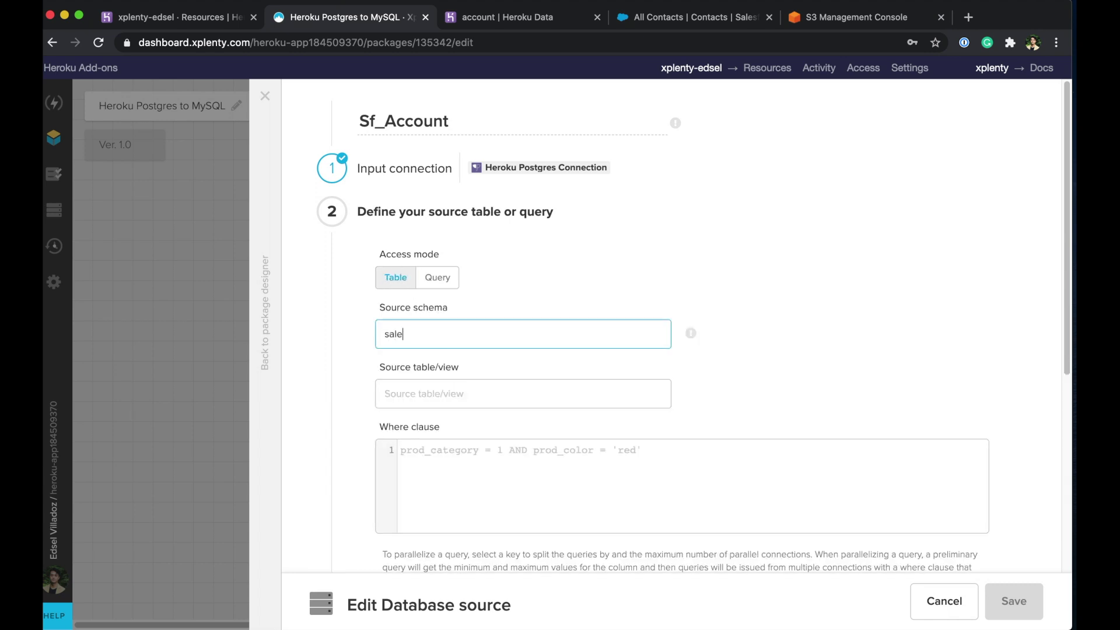
text(sforce)
key(Tab)
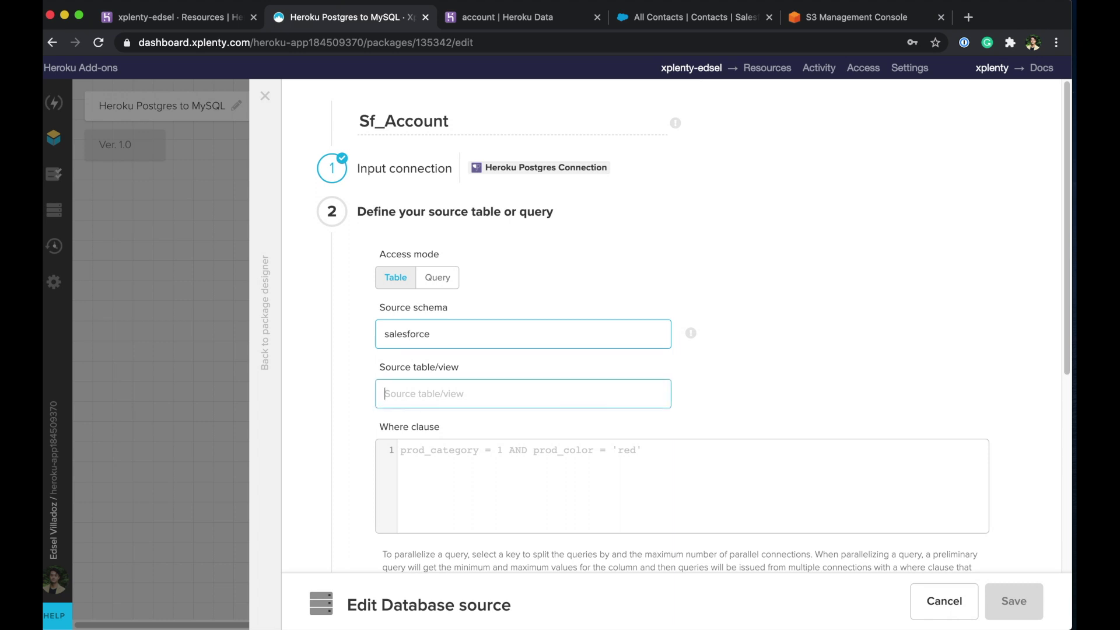
text(account)
scroll(695, 326, down, 3)
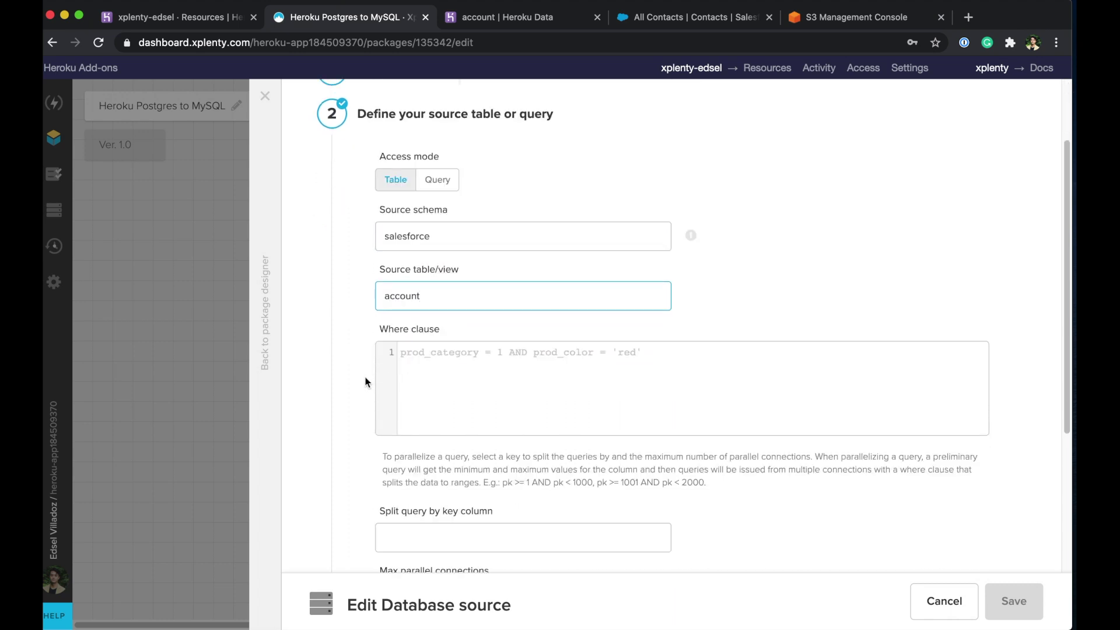
scroll(366, 380, down, 5)
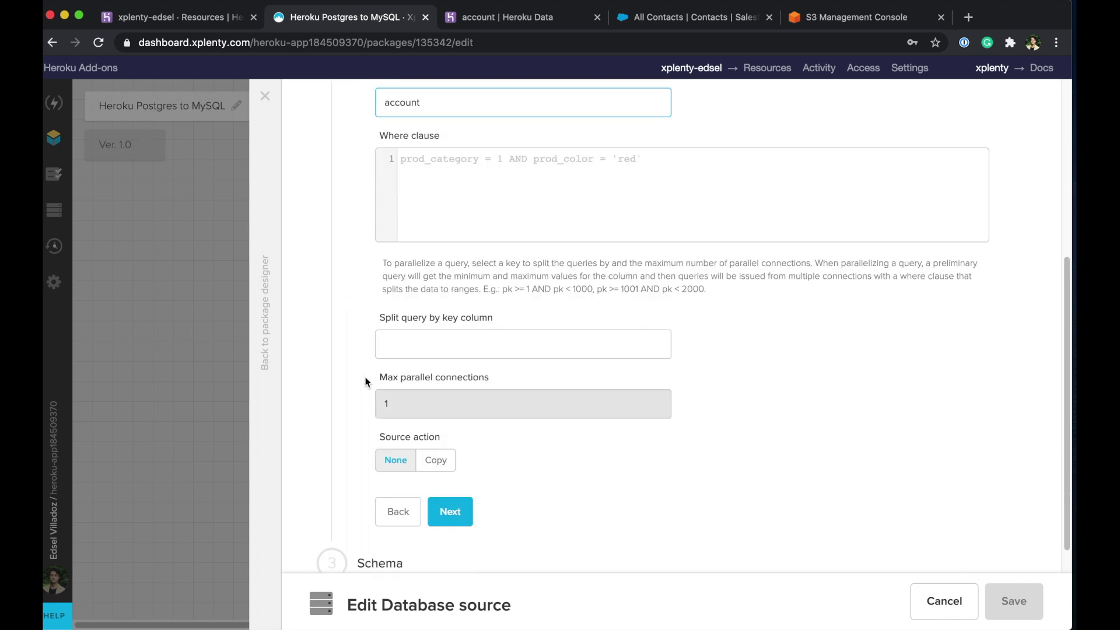
Step: Select all 14 account fields, fix the _hc_lastop and _hc_err aliases, then clear the selection
click(450, 475)
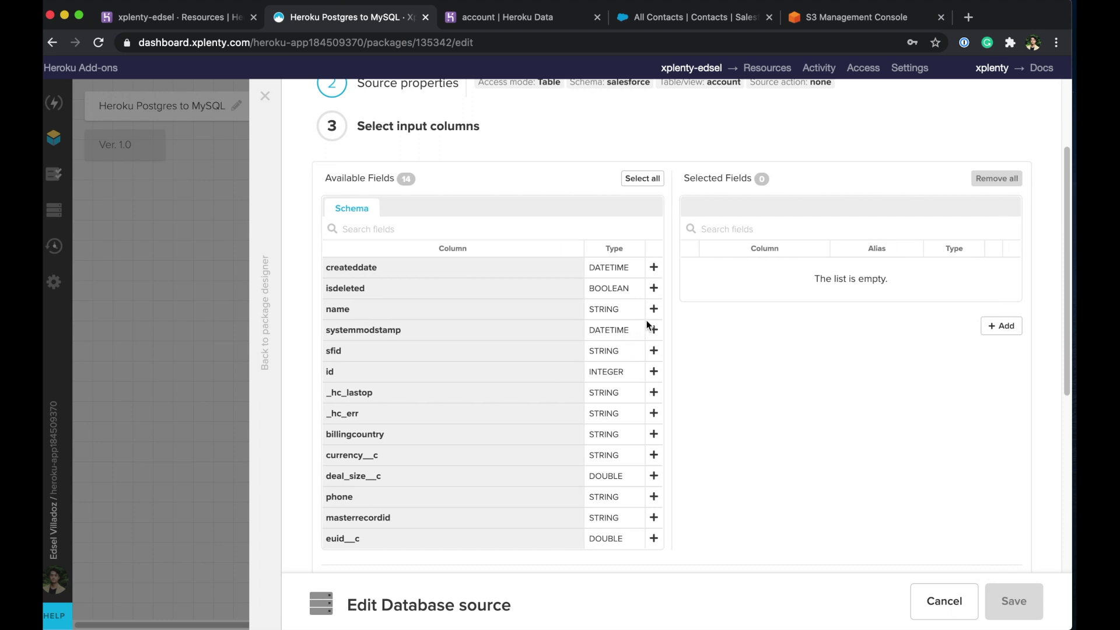
scroll(702, 313, down, 6)
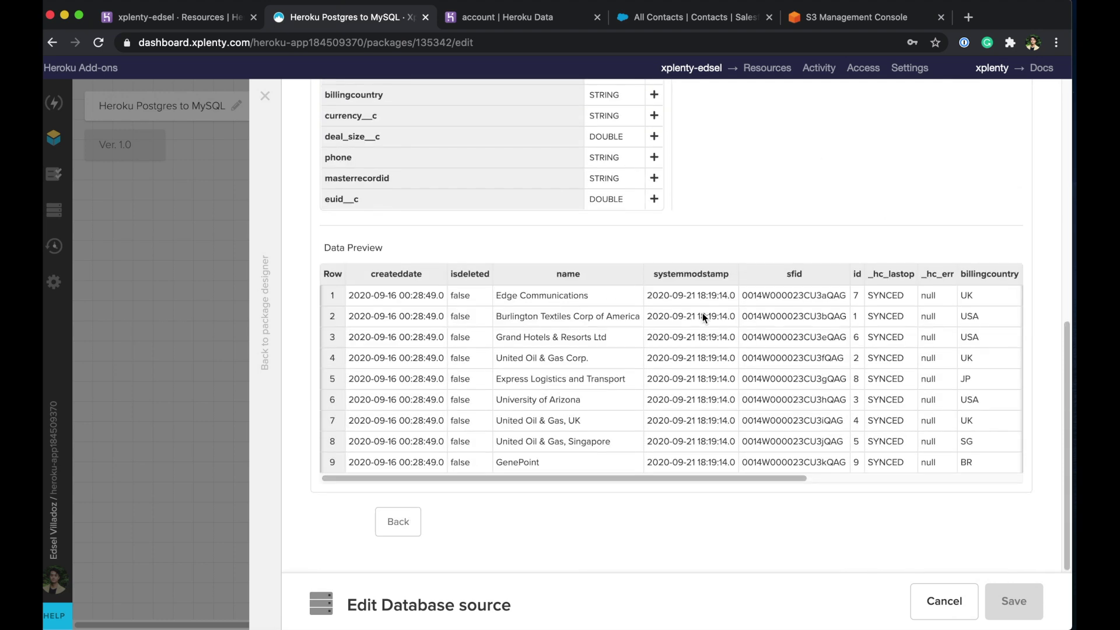
scroll(703, 313, up, 5)
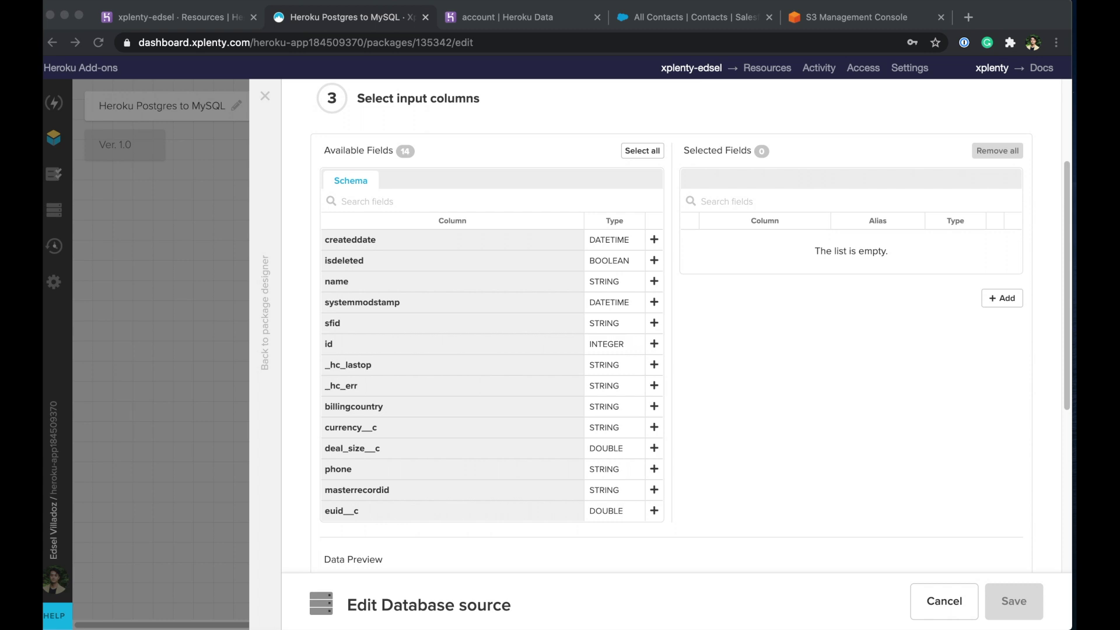
click(656, 287)
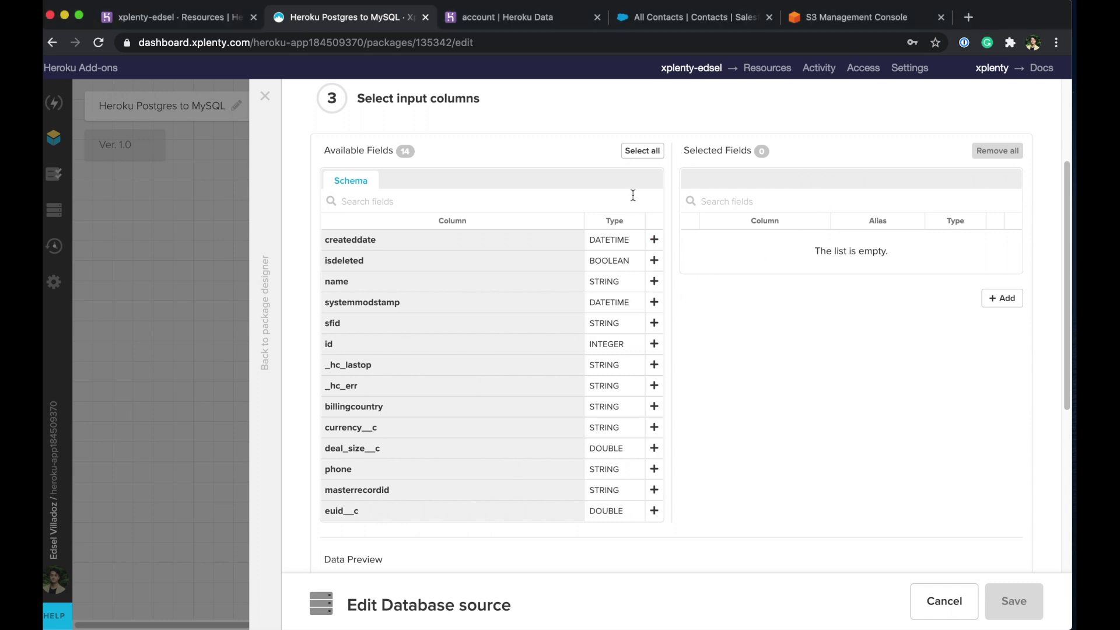
click(631, 151)
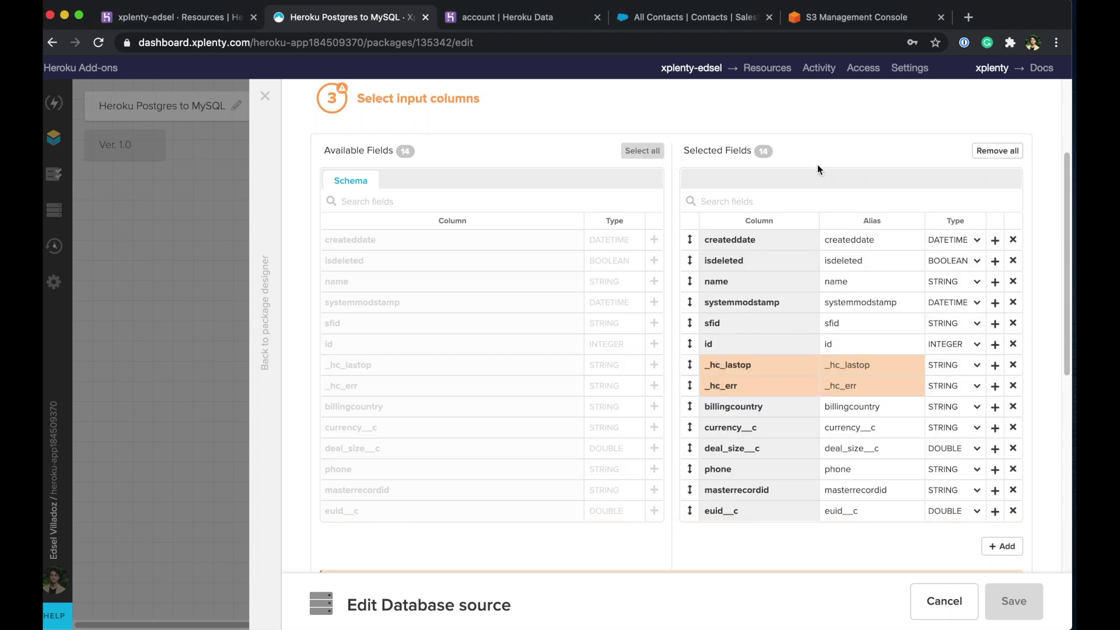
click(829, 366)
key(BackSpace)
click(829, 386)
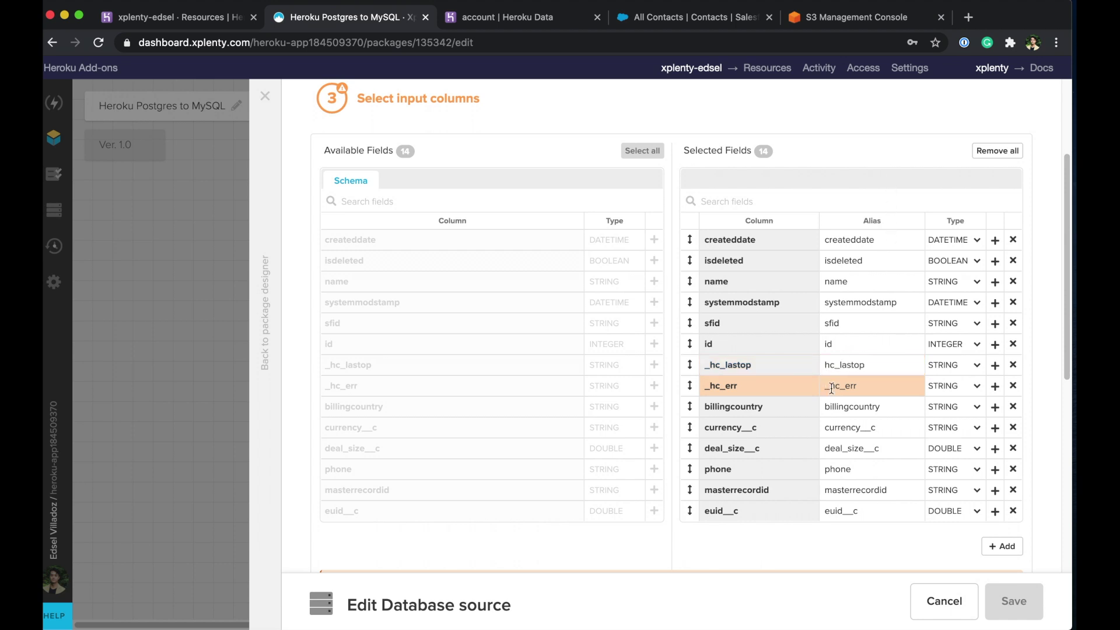
key(BackSpace)
click(985, 151)
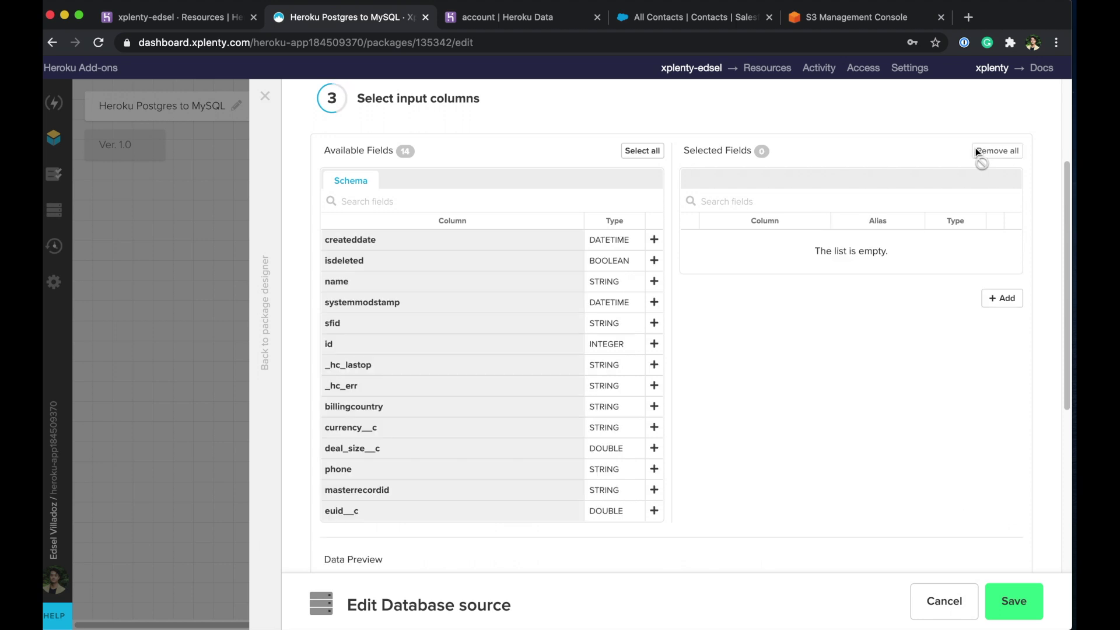
Step: Add name, id, billingcountry, currency__c, deal_size__c and phone, keeping name as STRING
click(654, 281)
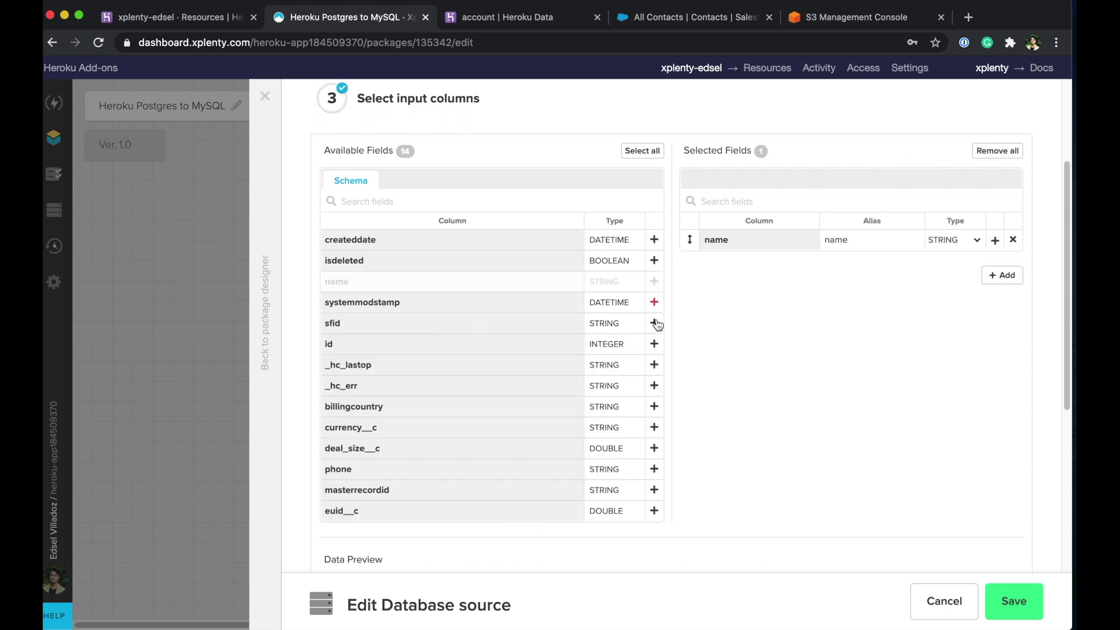
click(655, 345)
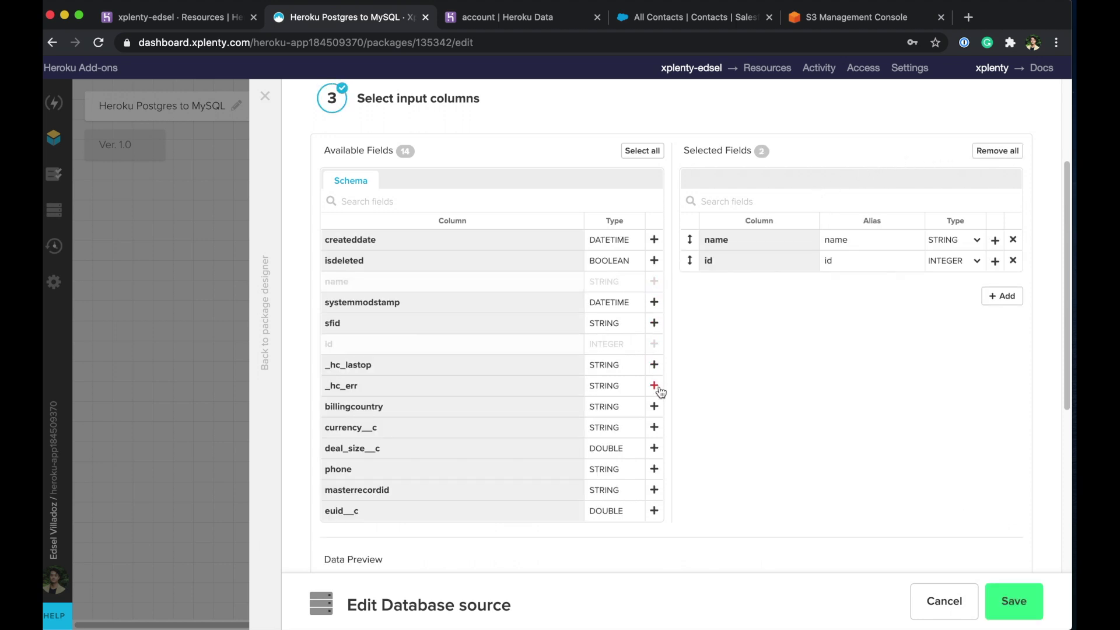
click(655, 408)
click(654, 427)
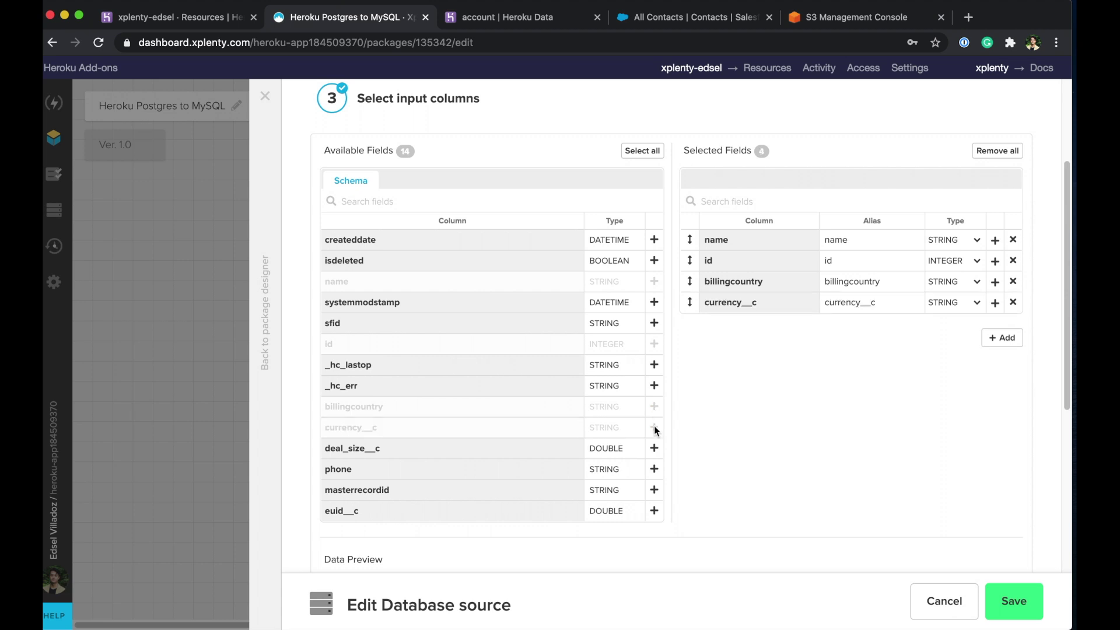
click(654, 449)
click(654, 473)
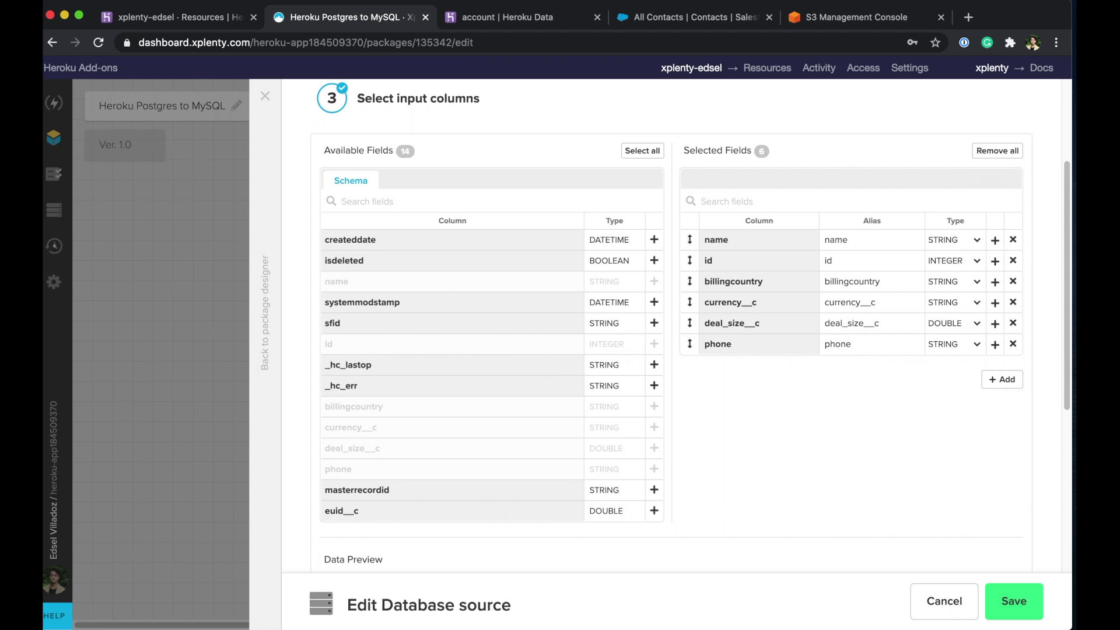
click(968, 241)
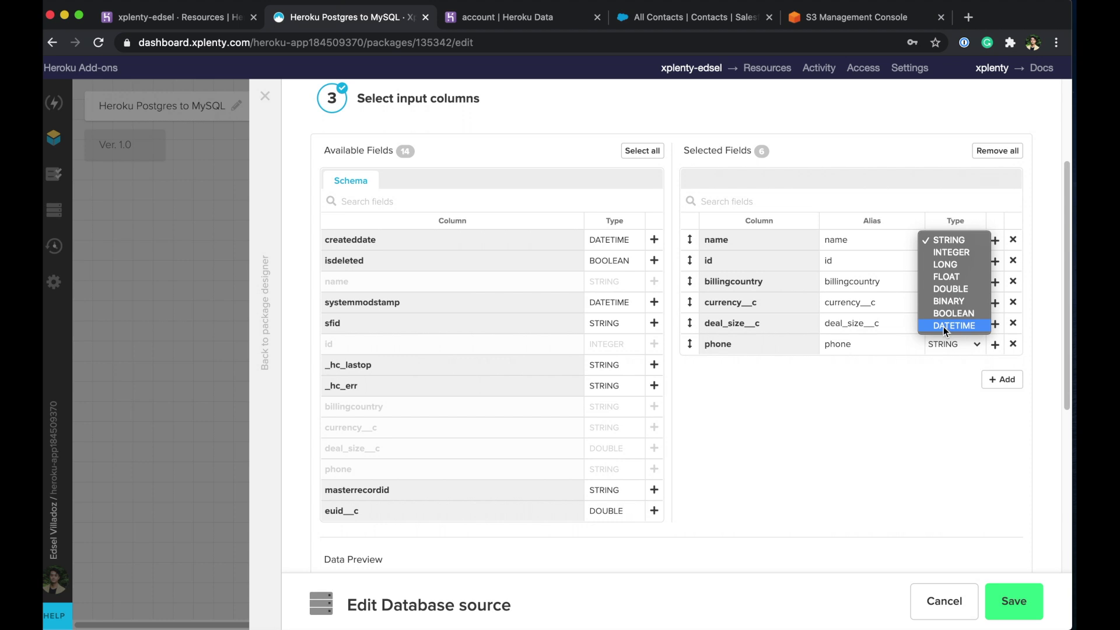
click(950, 236)
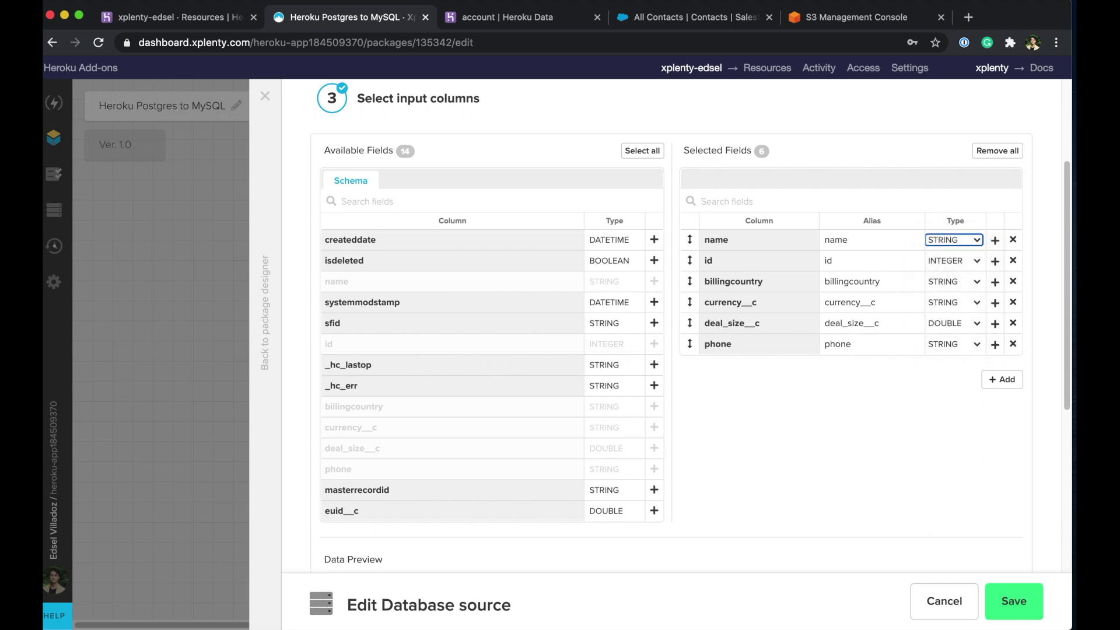
scroll(1034, 551, down, 5)
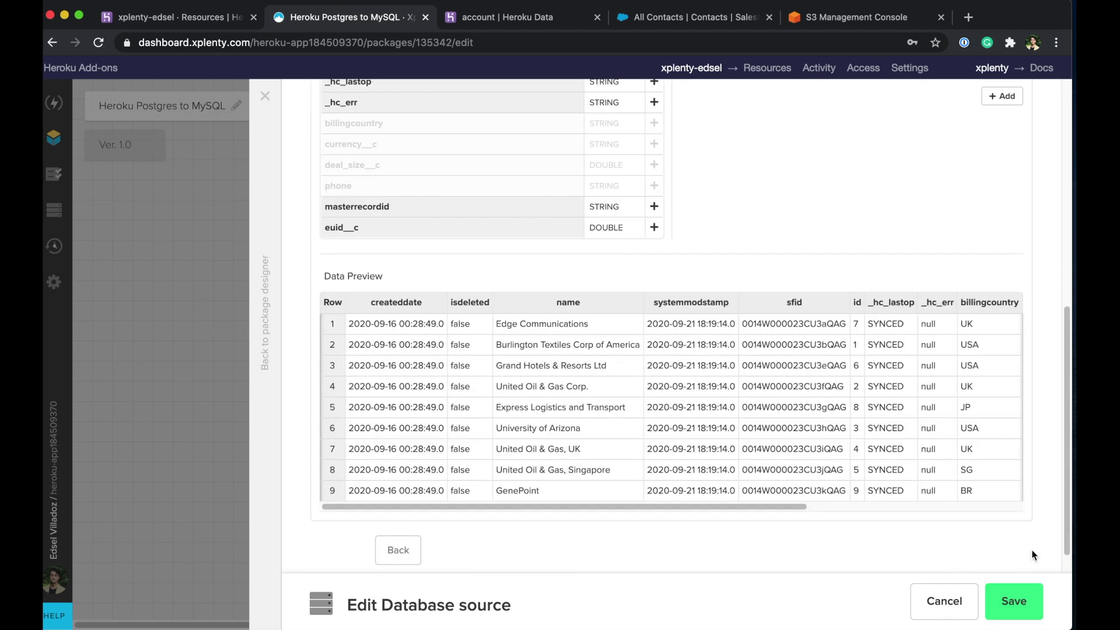
drag(689, 505, 903, 505)
Step: Save Sf_Account and duplicate it, placing the copy to its right
click(1014, 601)
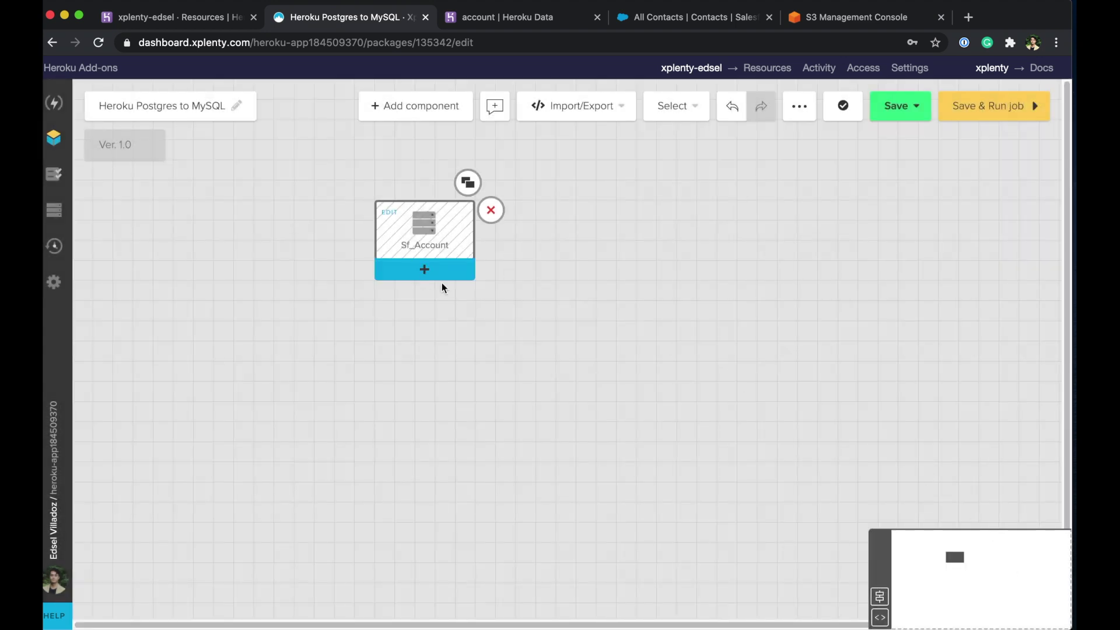
drag(493, 314, 368, 185)
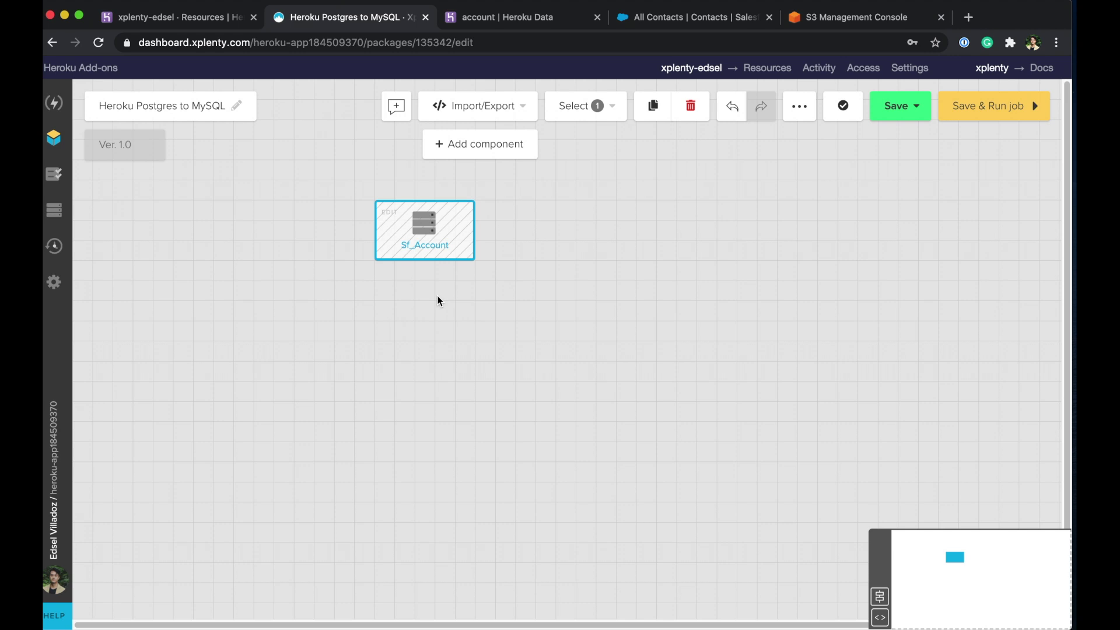
click(468, 183)
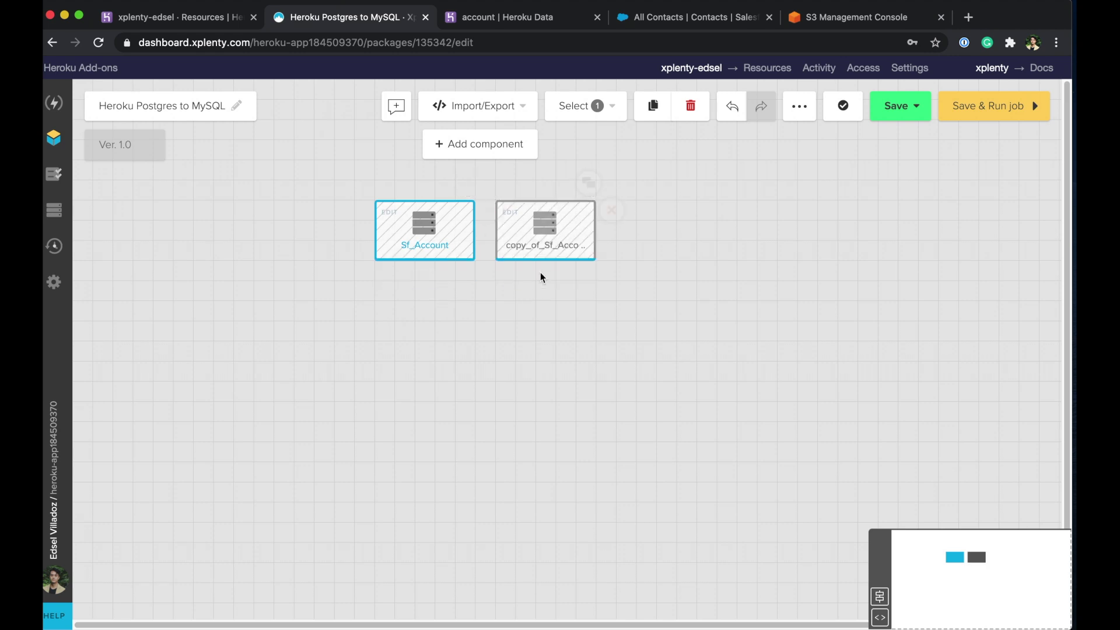
drag(566, 231, 697, 225)
Step: Rename the copied source from copy_of_Sf_Account to Sf_Contact
click(506, 146)
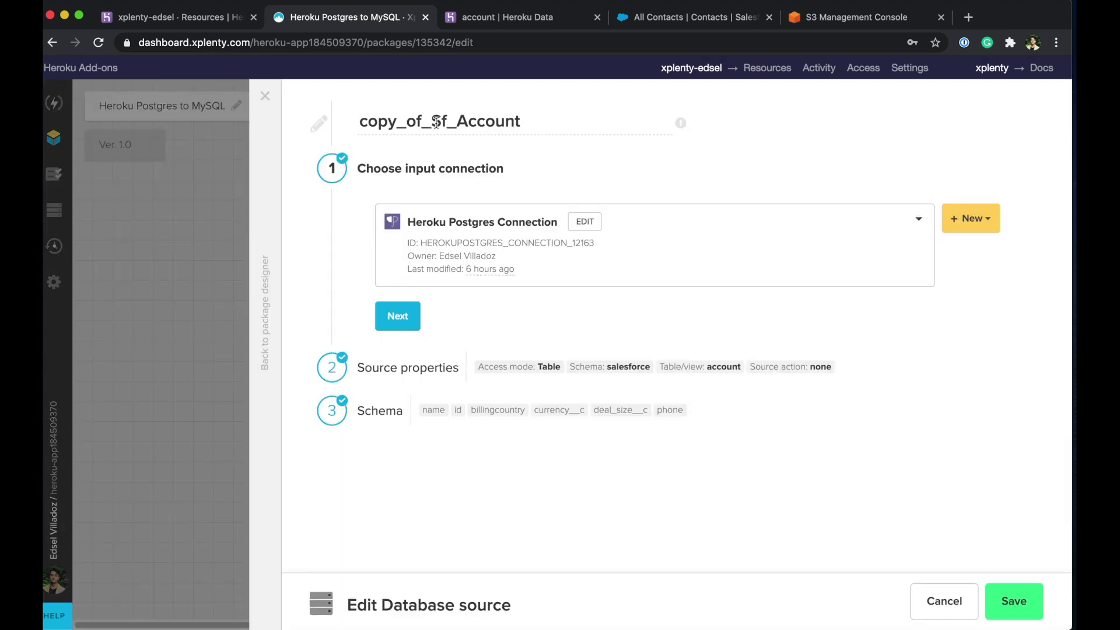
drag(432, 121, 292, 126)
key(BackSpace)
drag(471, 124, 389, 120)
text(Contact)
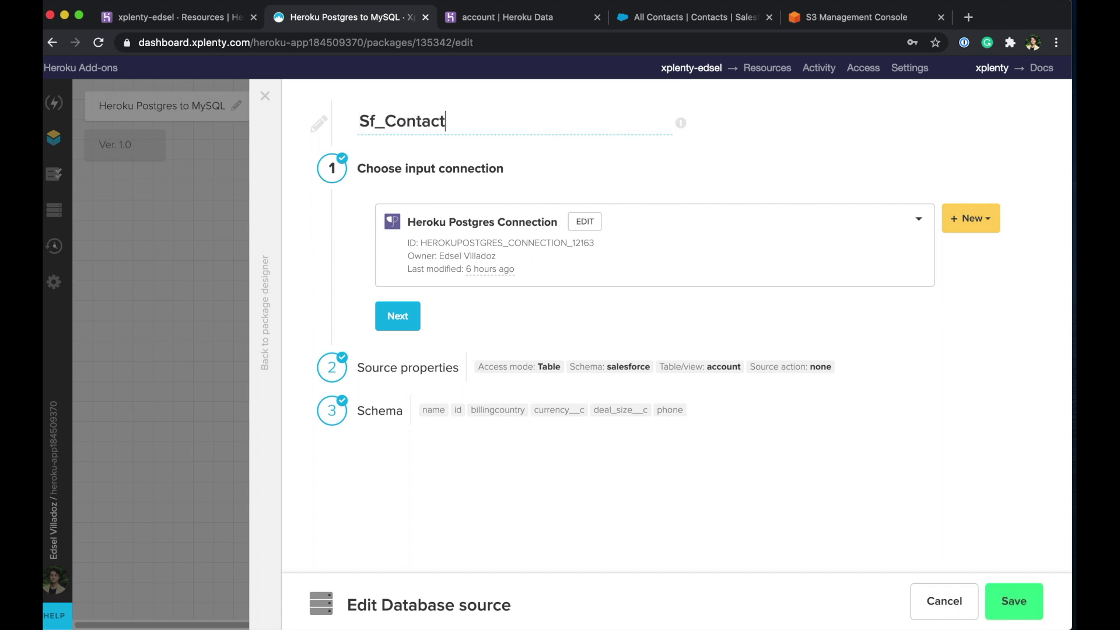
Step: Change Sf_Contact's source table from 'account' to 'contact' and advance to column selection
click(397, 315)
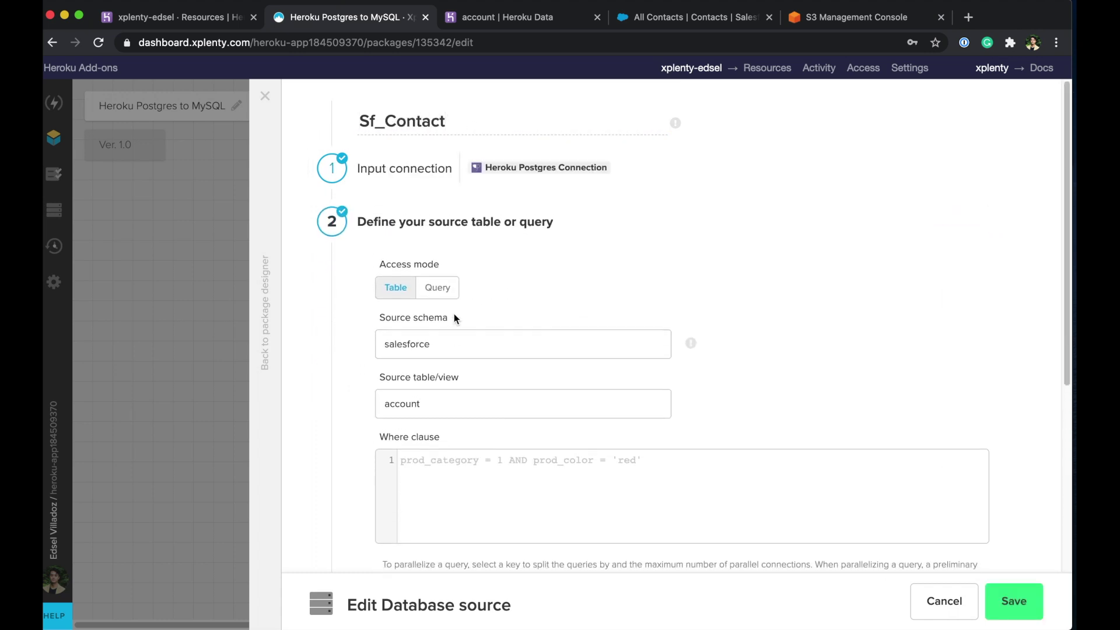
click(456, 389)
drag(456, 389, 376, 390)
text(c)
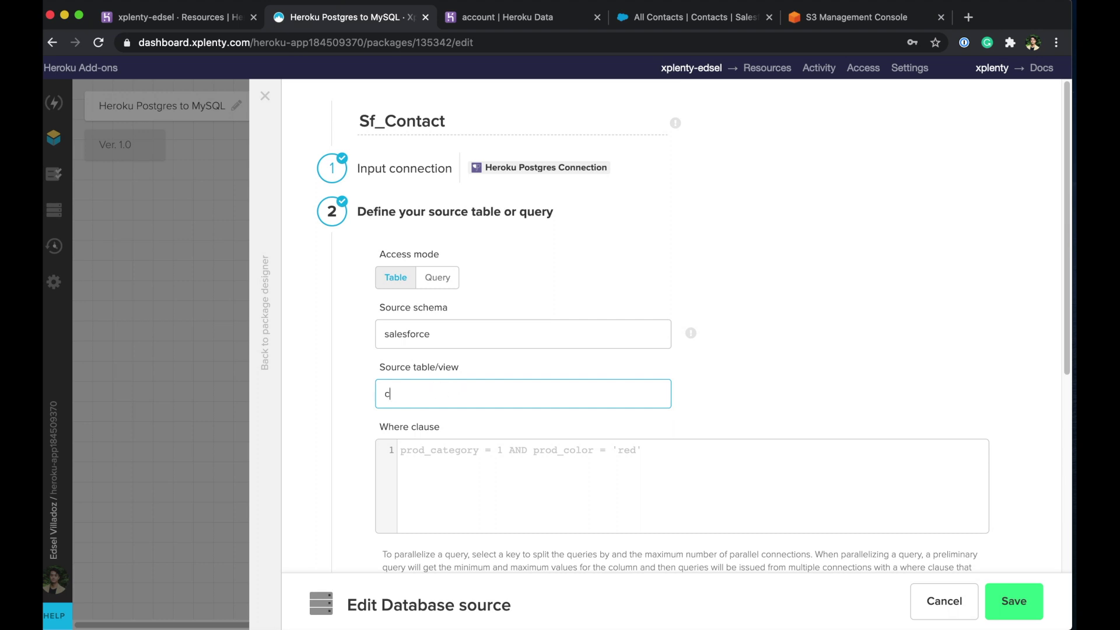
text(ontact)
scroll(488, 343, down, 5)
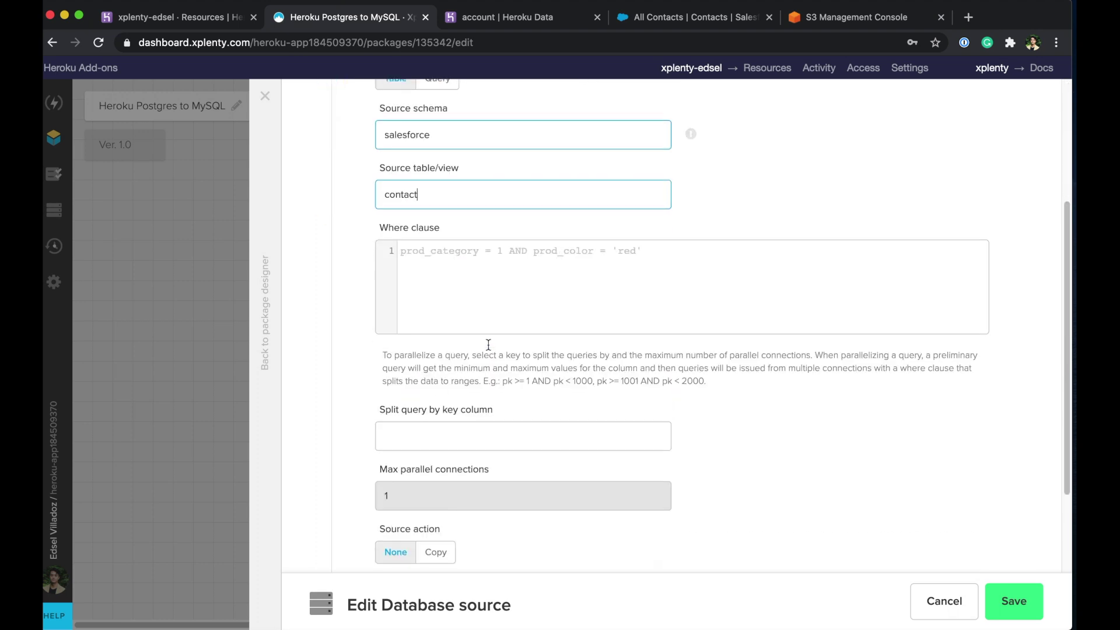
scroll(488, 347, down, 2)
click(450, 479)
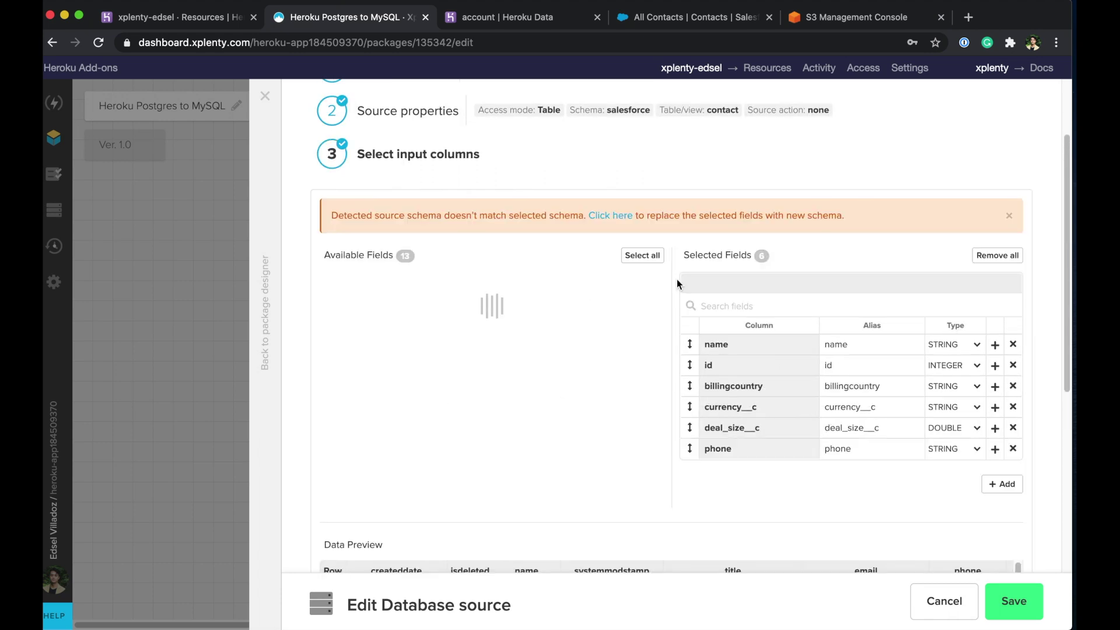
Step: Load the contact schema fields, clear the selection, and add name, title and email
click(622, 216)
scroll(747, 174, down, 1)
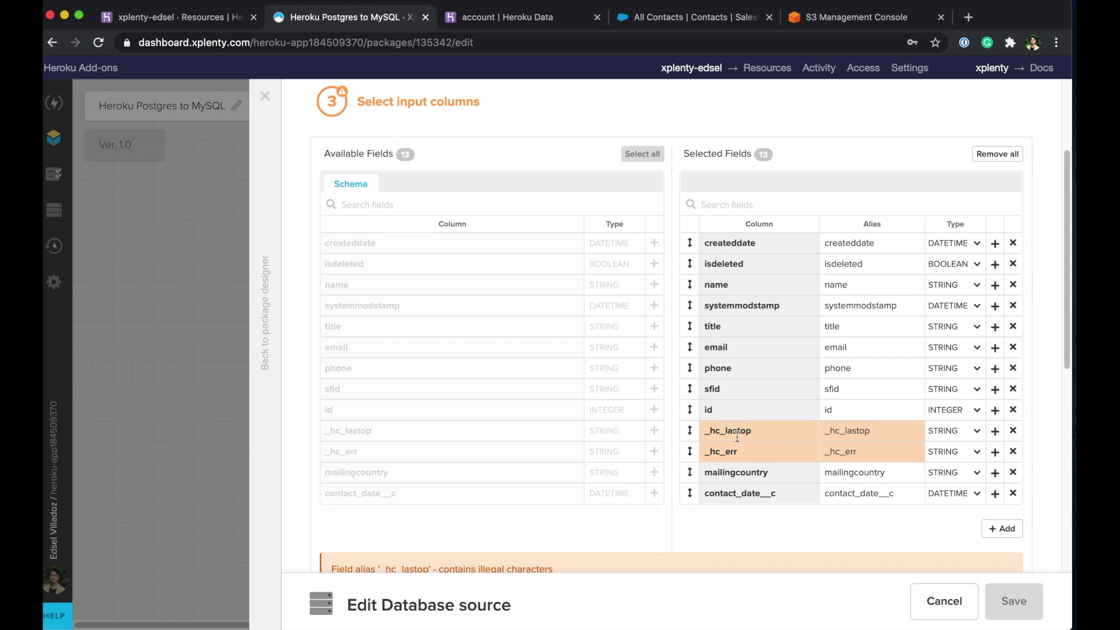
click(978, 155)
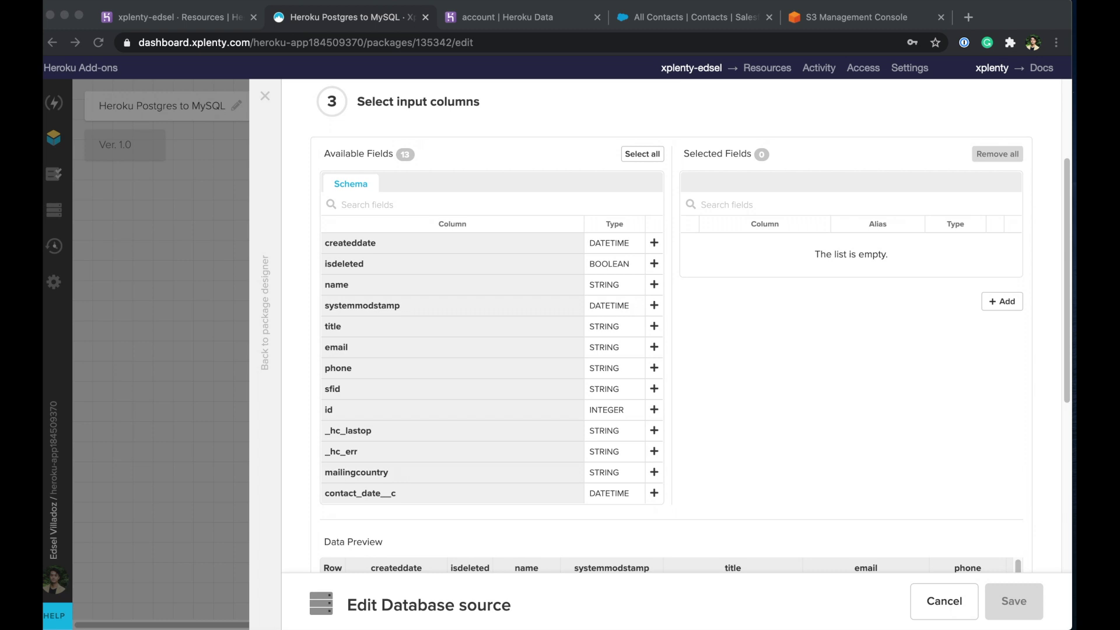
click(654, 285)
click(654, 328)
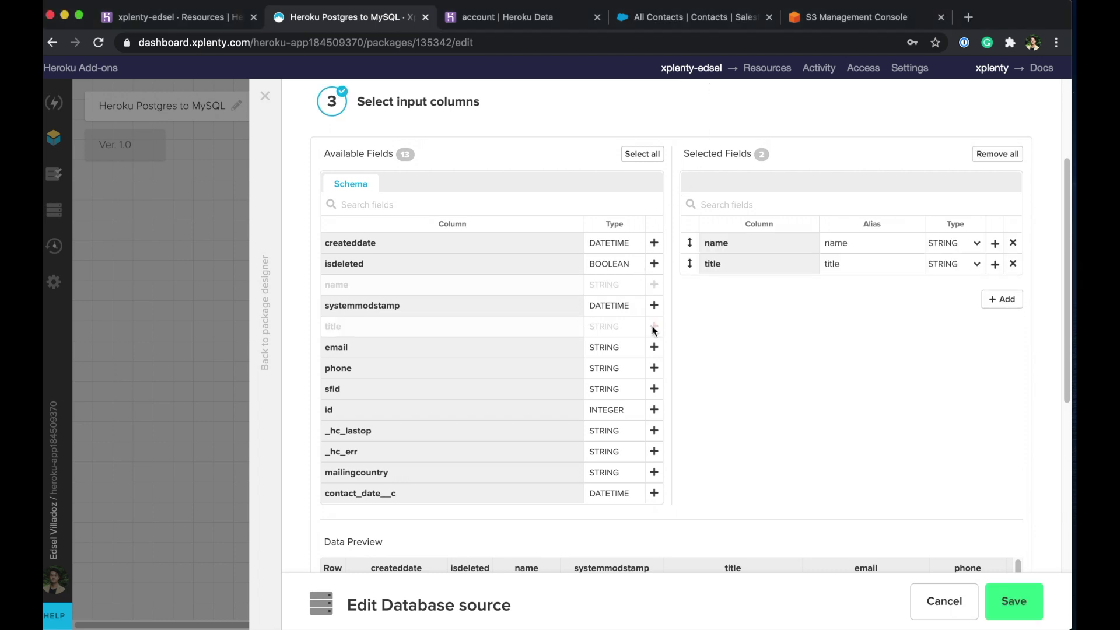
click(654, 349)
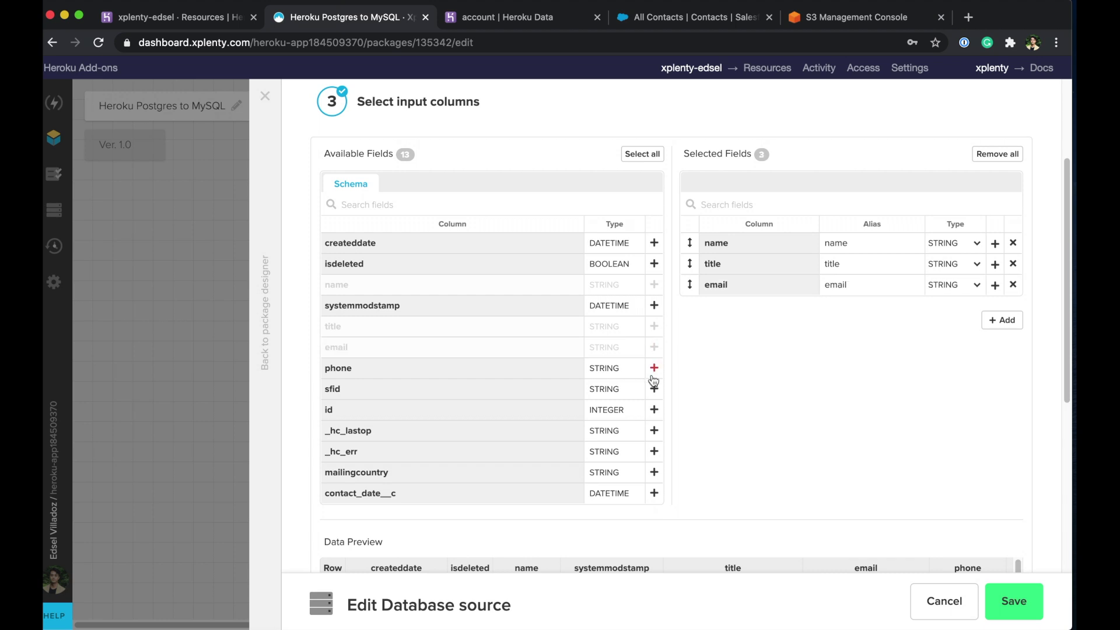
Step: Add id and mailingcountry, check the Data Preview, and save Sf_Contact
click(654, 410)
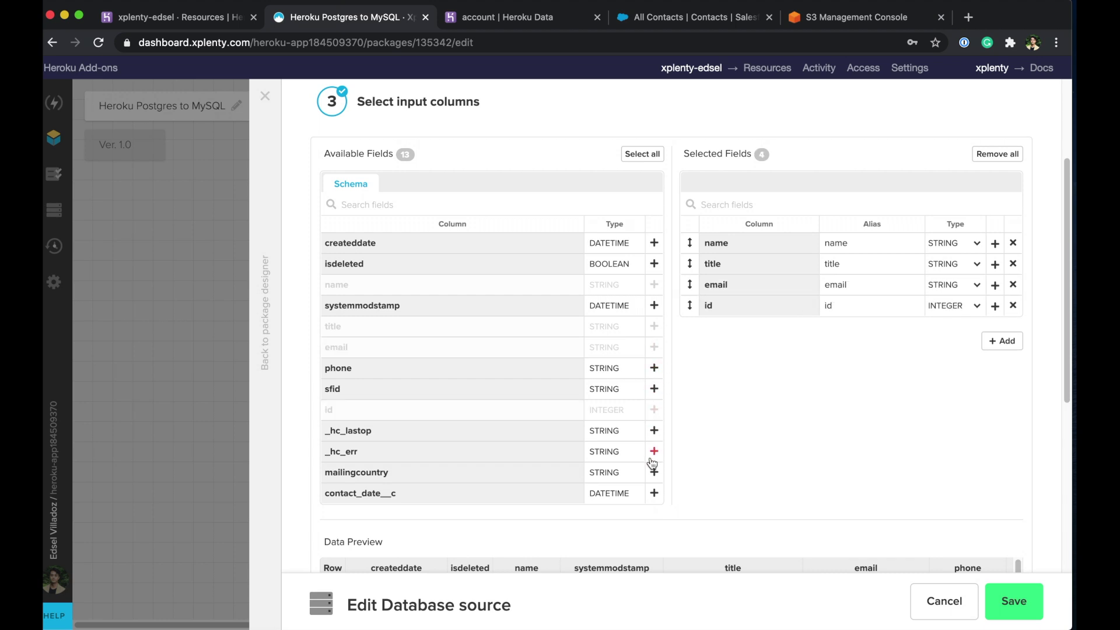
click(654, 472)
scroll(779, 413, down, 1)
scroll(778, 408, down, 5)
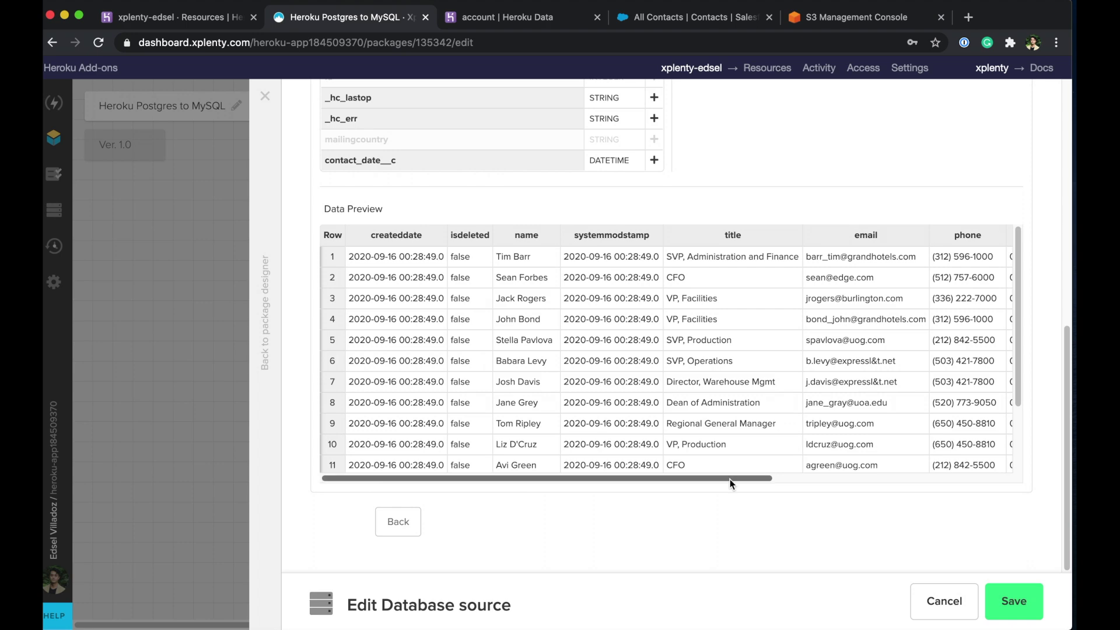
drag(730, 478, 985, 506)
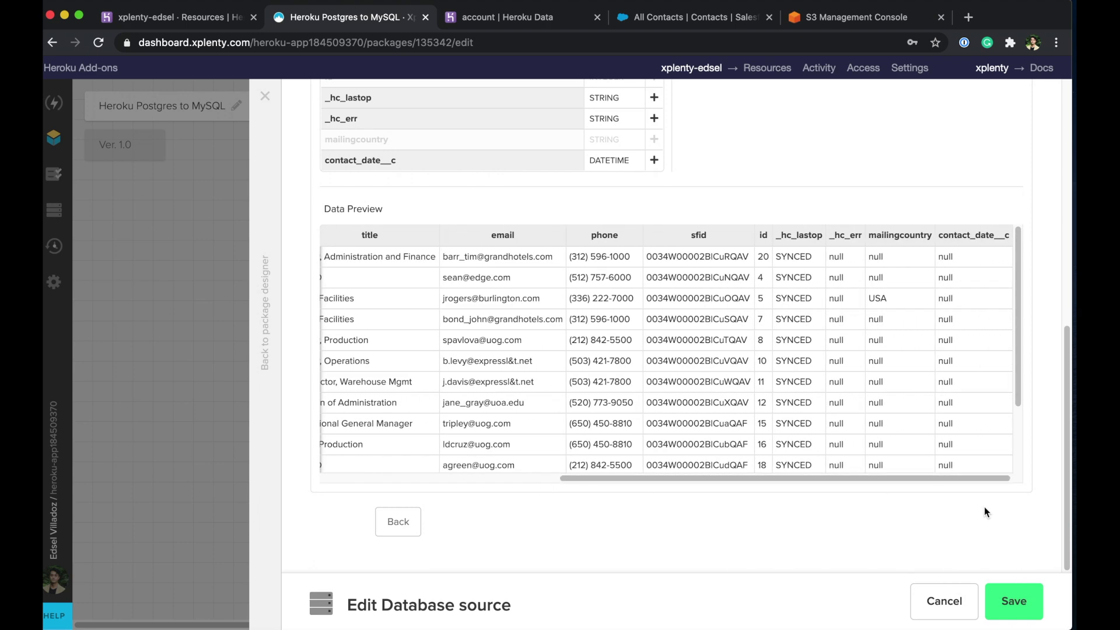
click(1013, 602)
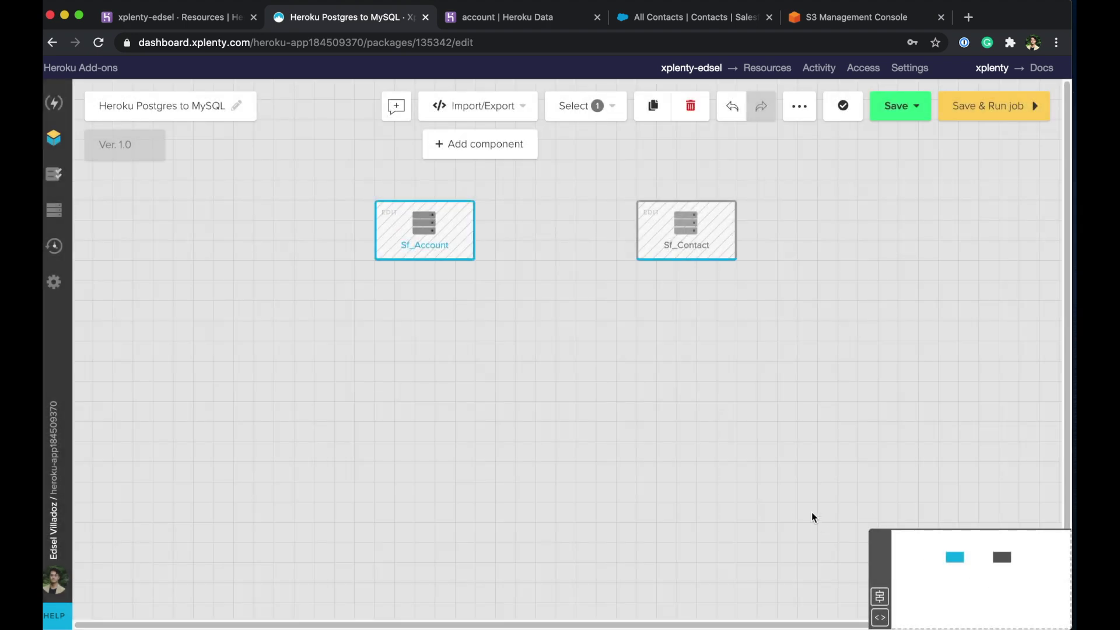
Step: Add a Join transformation after Sf_Account and move join_2 down between both sources
click(457, 268)
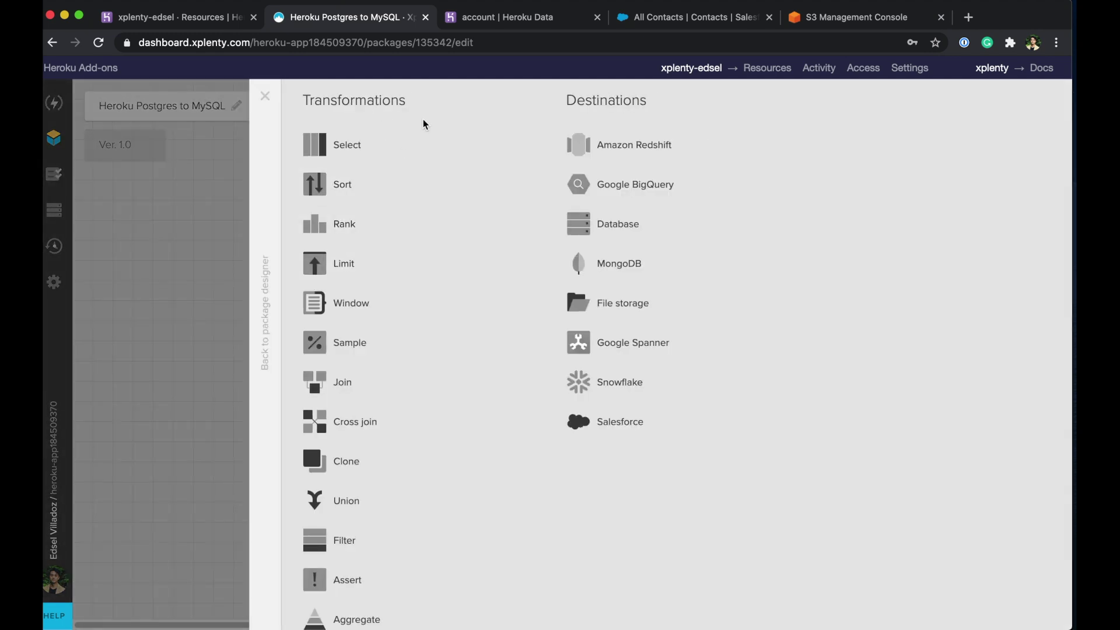
scroll(437, 134, down, 2)
scroll(437, 175, down, 2)
scroll(450, 465, up, 4)
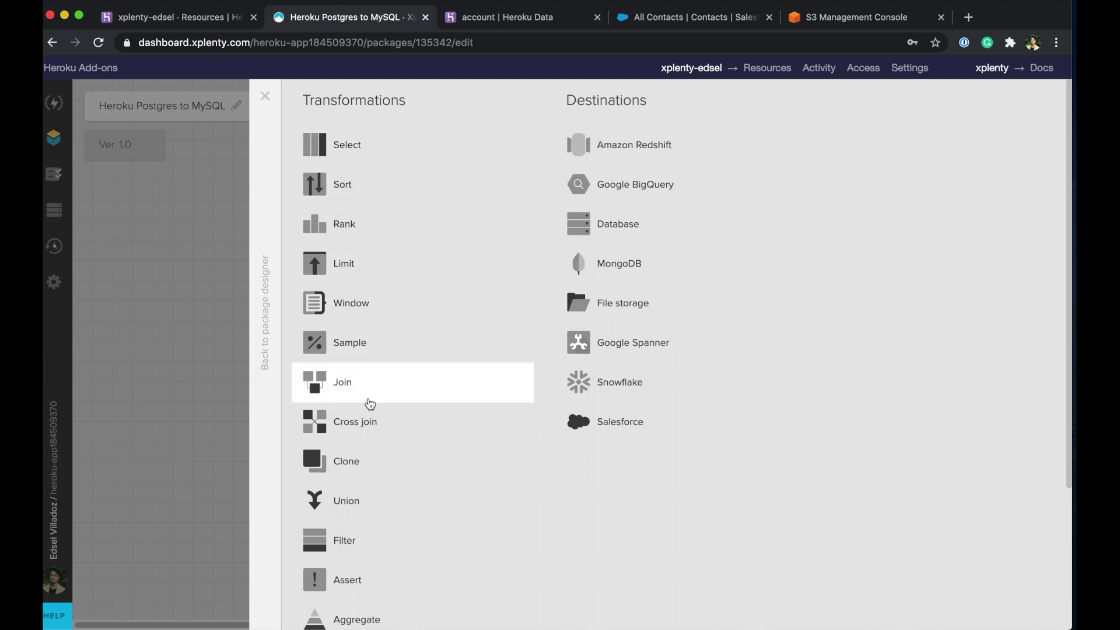
click(367, 401)
drag(419, 343, 560, 378)
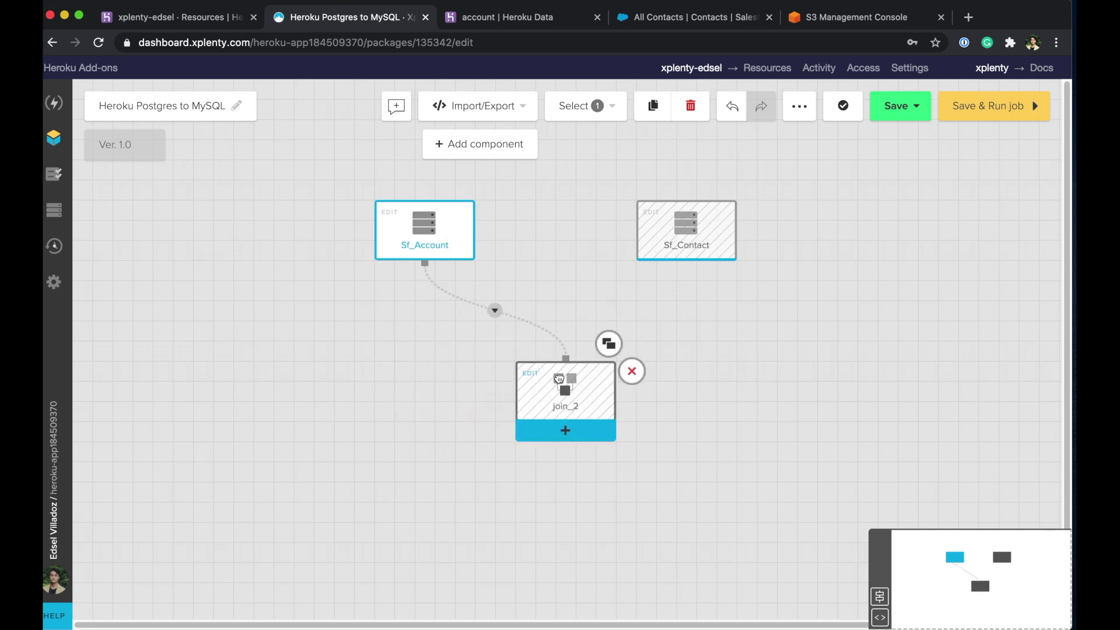
Step: Connect Sf_Contact to join_2 as its second input, keeping the original input order
click(559, 377)
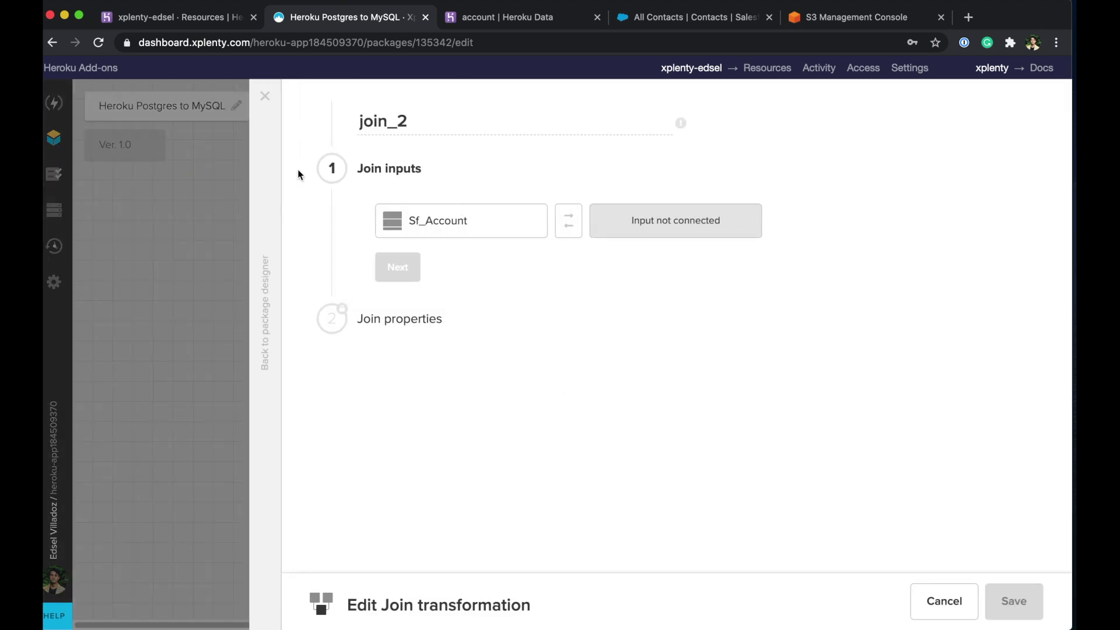
click(270, 169)
drag(686, 272, 568, 388)
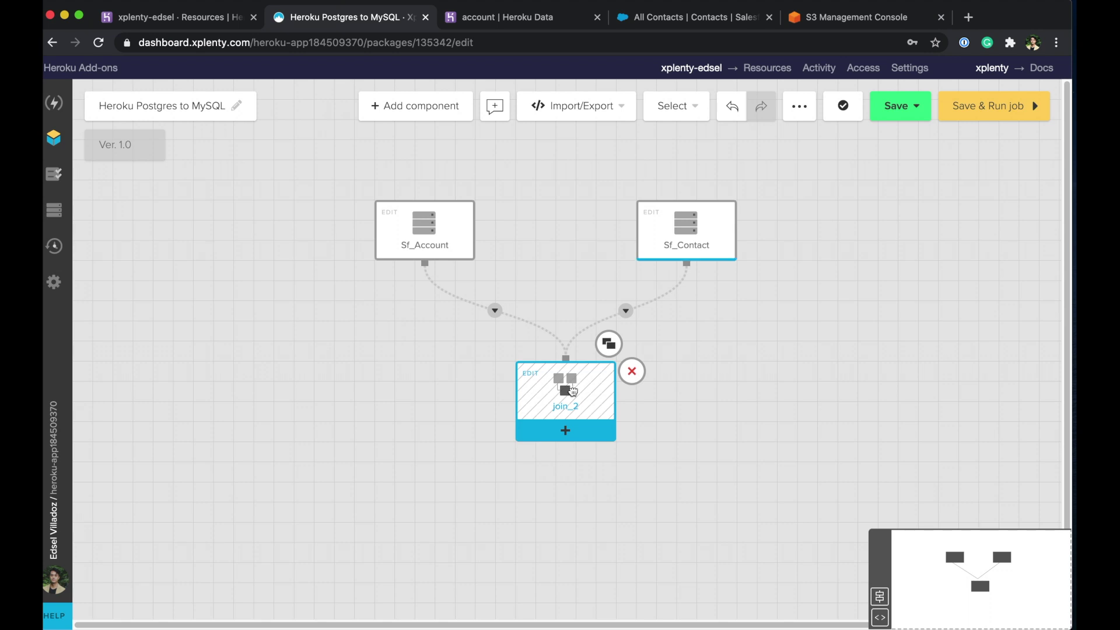
click(572, 389)
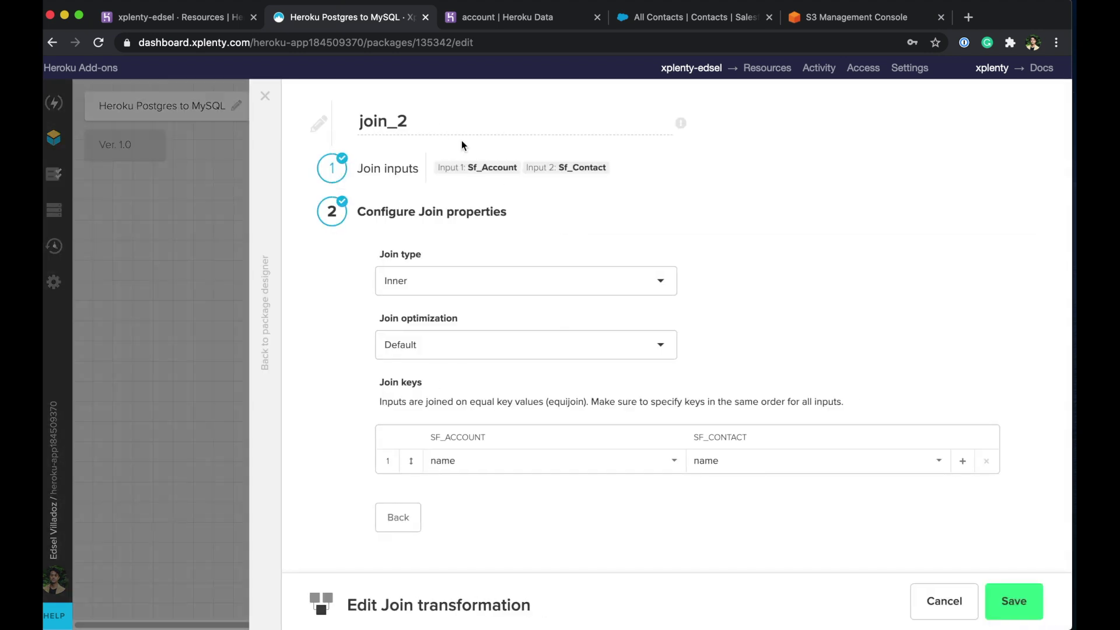
click(579, 169)
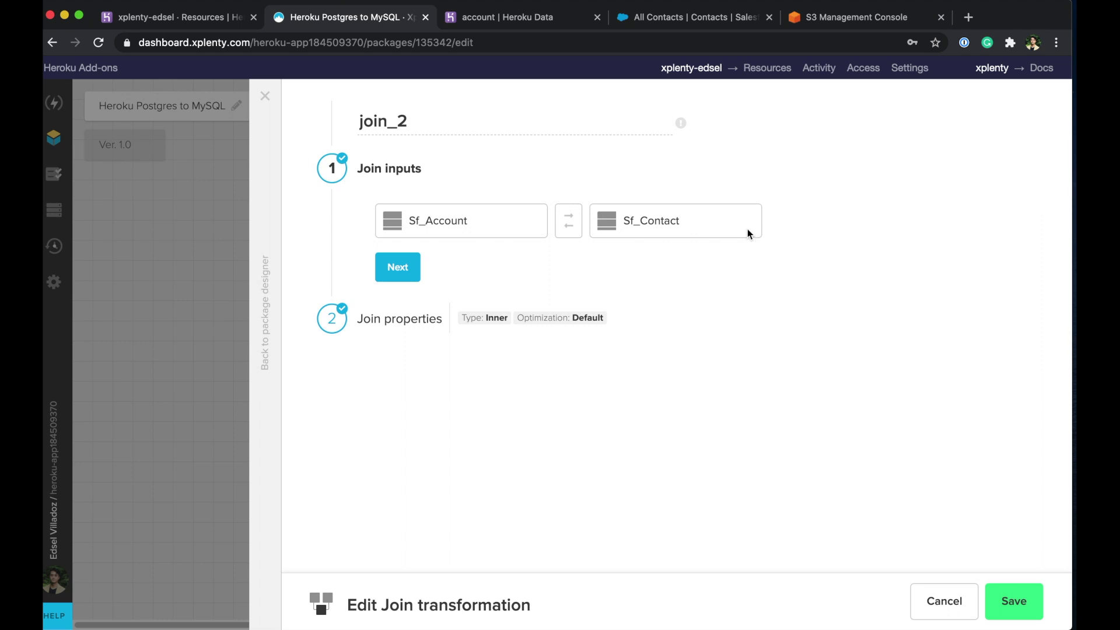
click(569, 229)
click(570, 231)
Step: Set a Full join with Default optimization on id/id, rename it full_join_on_id, and save
click(401, 266)
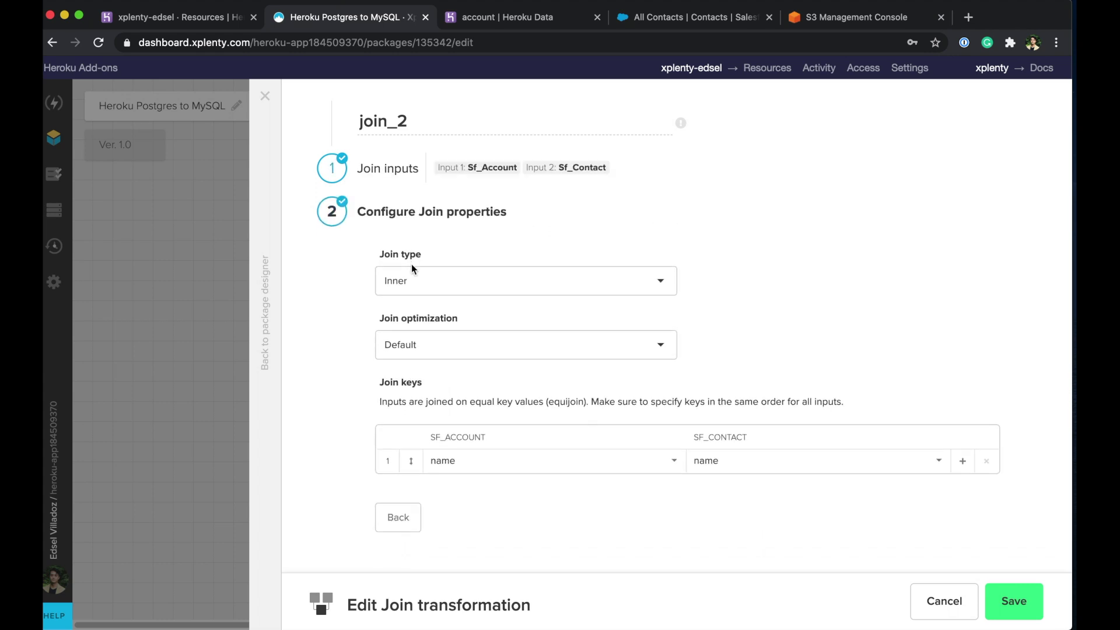
click(425, 275)
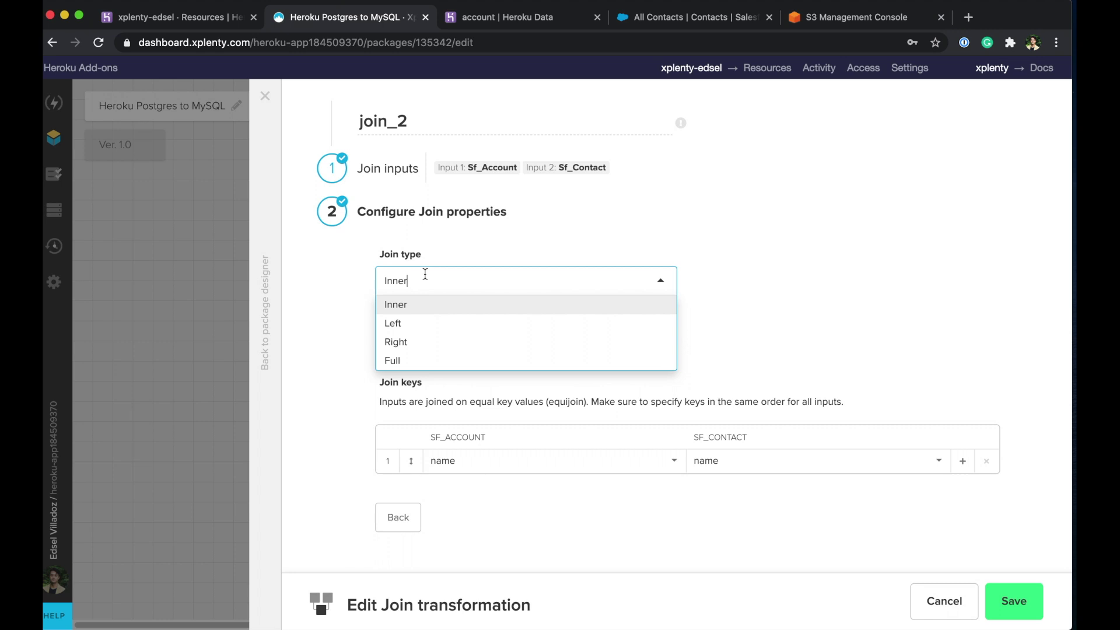
click(413, 360)
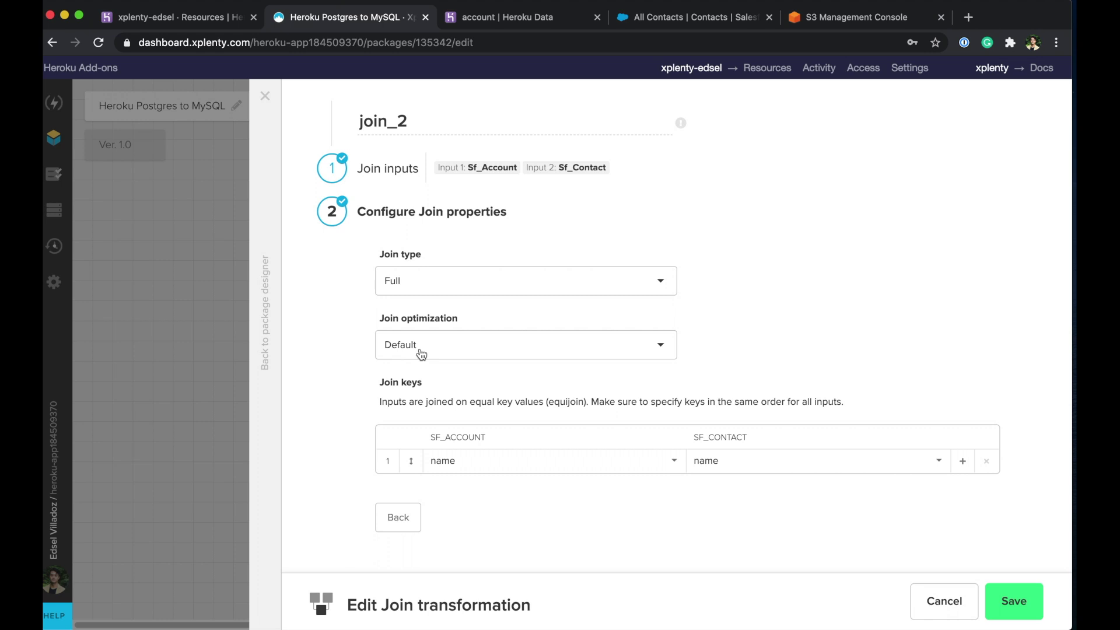
click(421, 350)
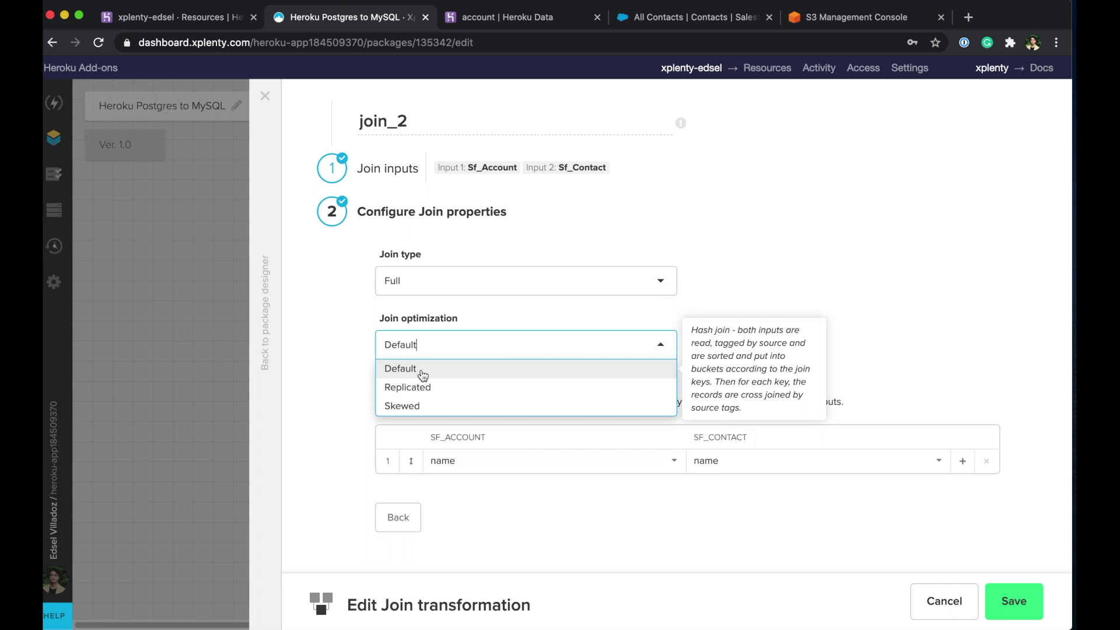
click(423, 375)
click(510, 461)
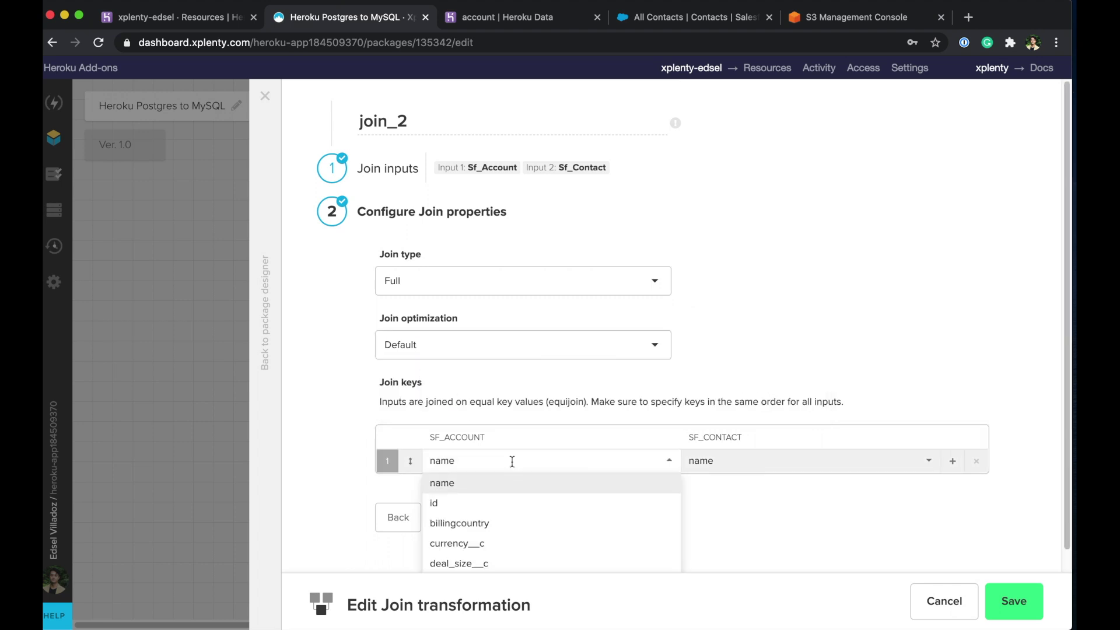
click(493, 512)
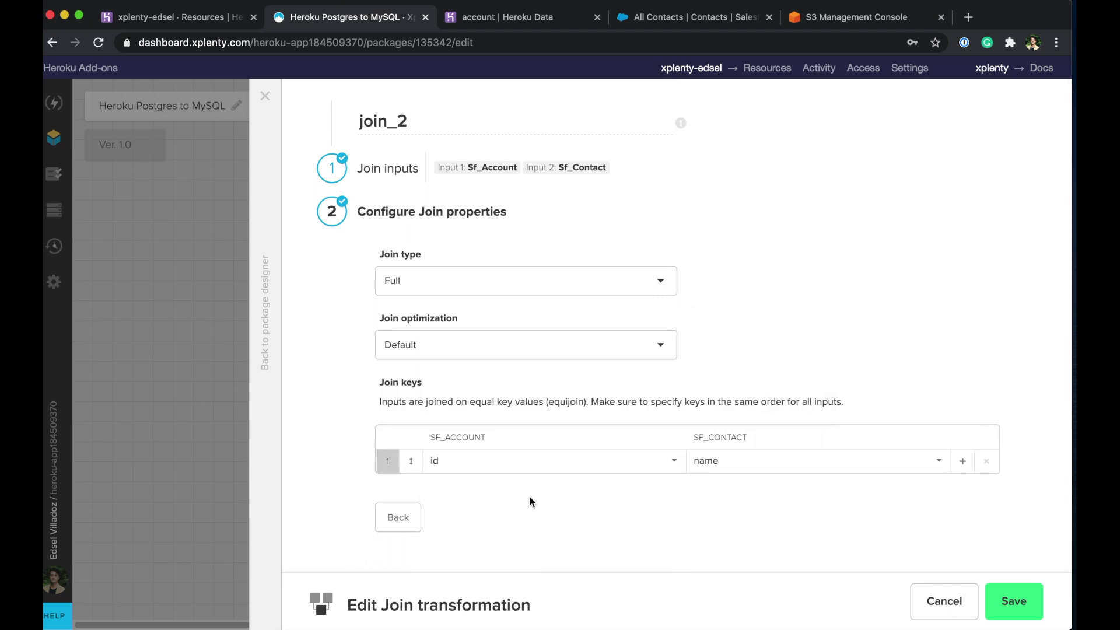
click(732, 464)
click(712, 541)
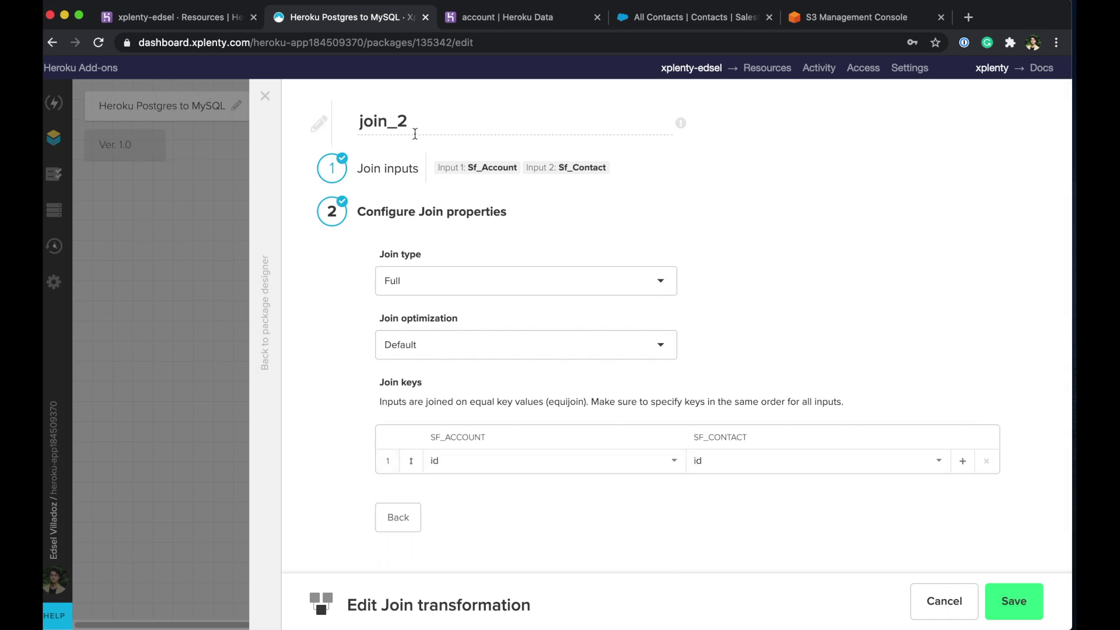
drag(415, 133, 351, 124)
text(f)
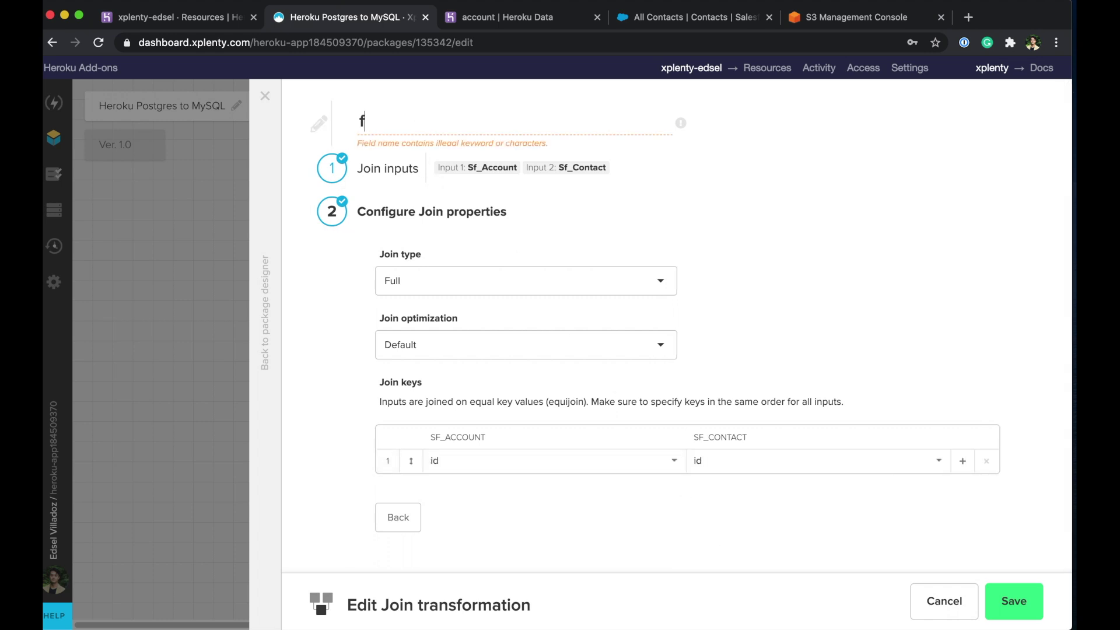
text(ull_join_on_id)
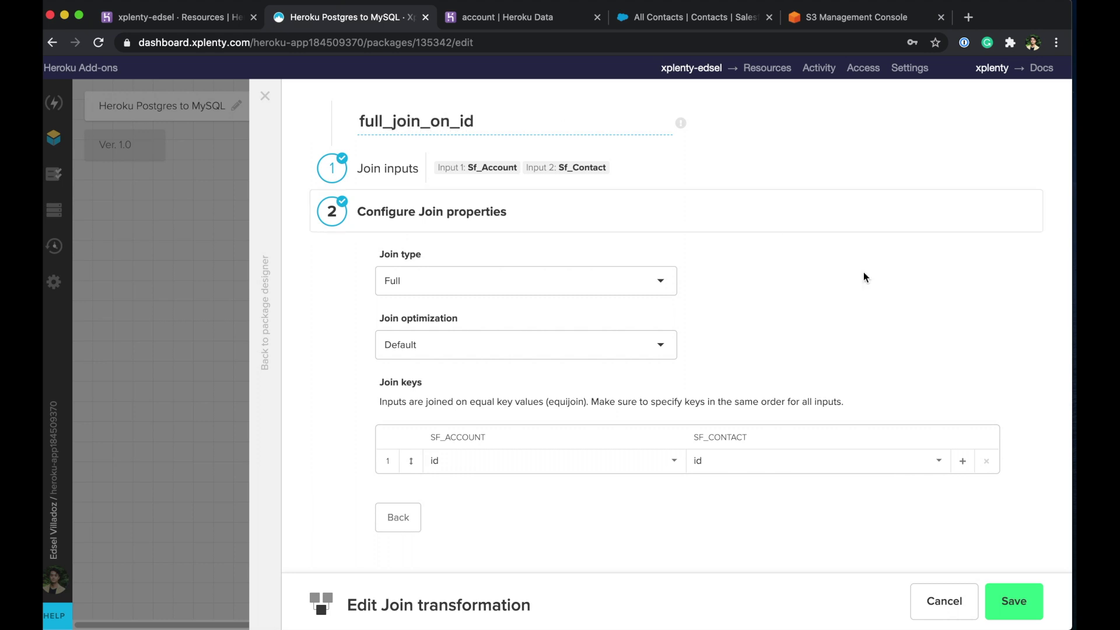
click(1007, 596)
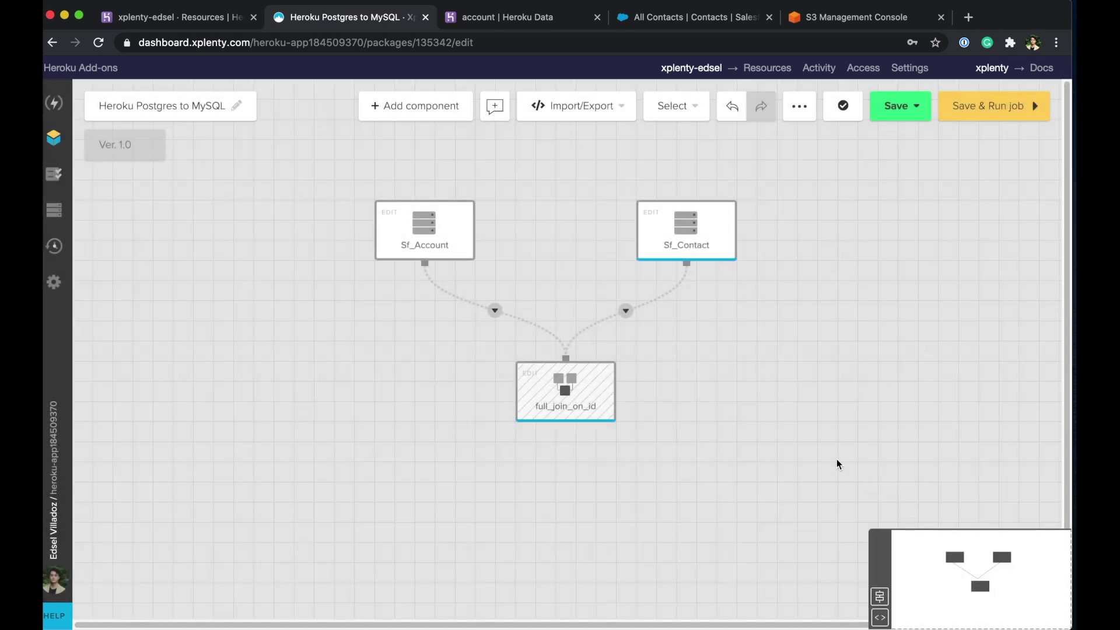
mouse_move(582, 430)
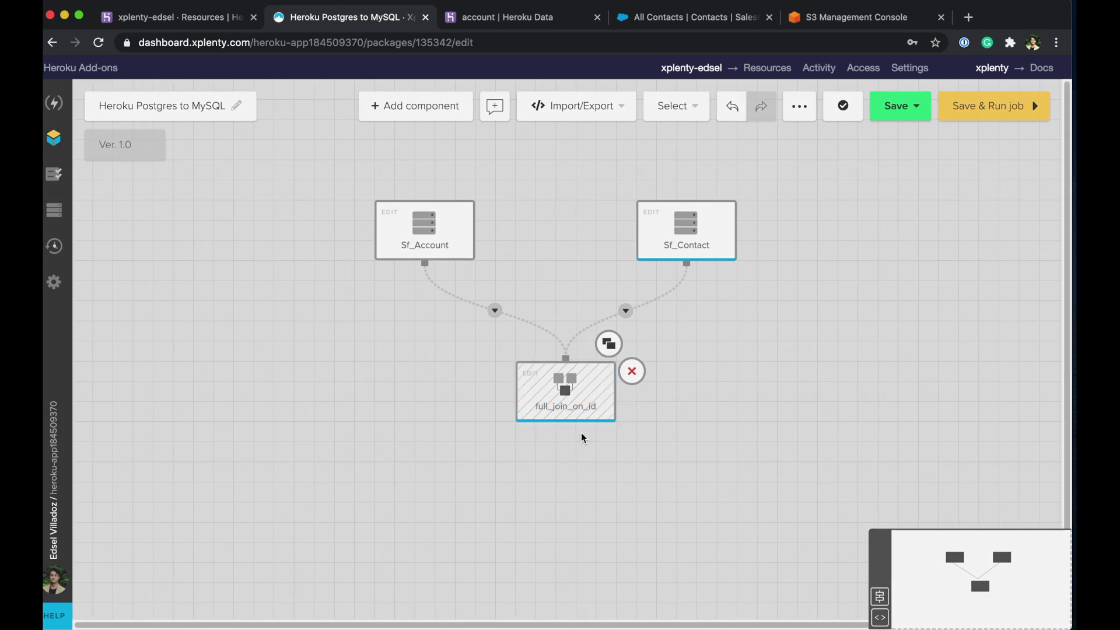
click(582, 437)
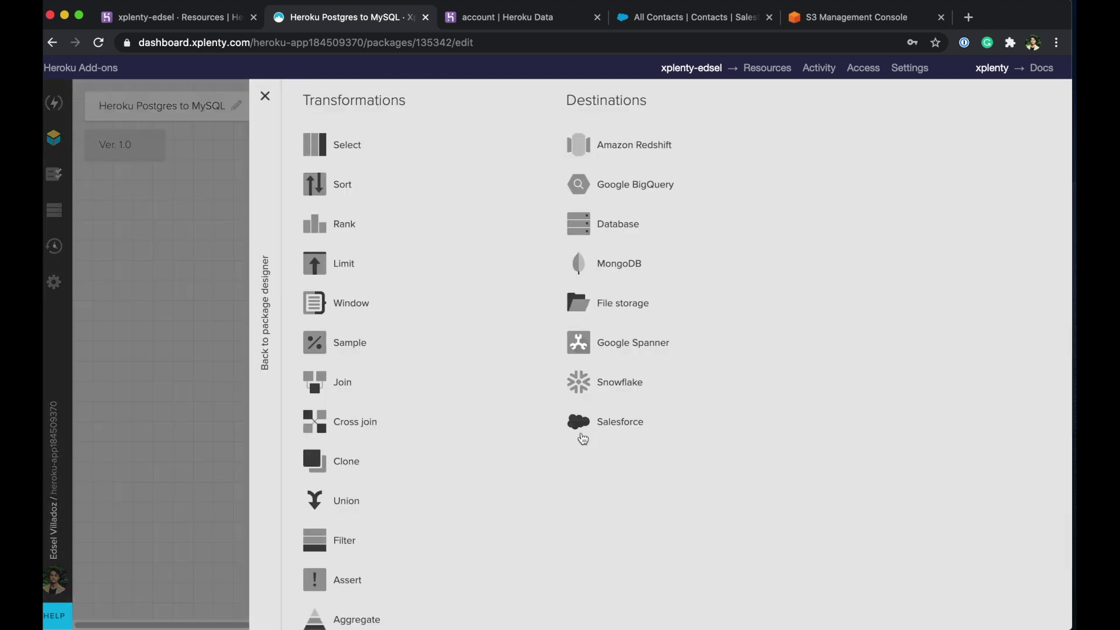
click(366, 157)
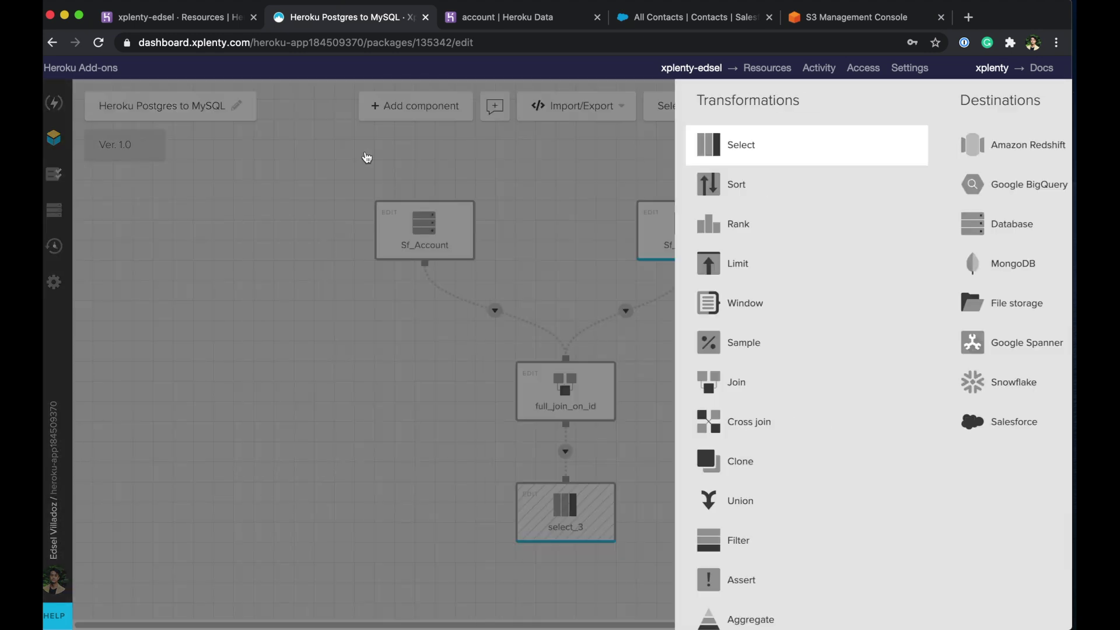
click(573, 481)
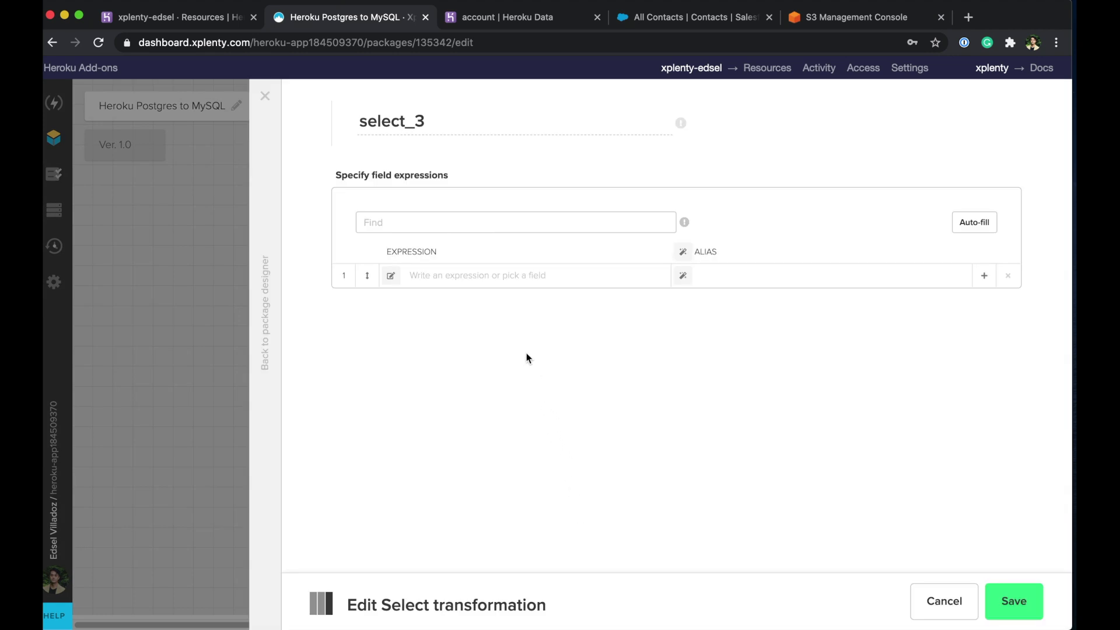
drag(427, 122, 357, 123)
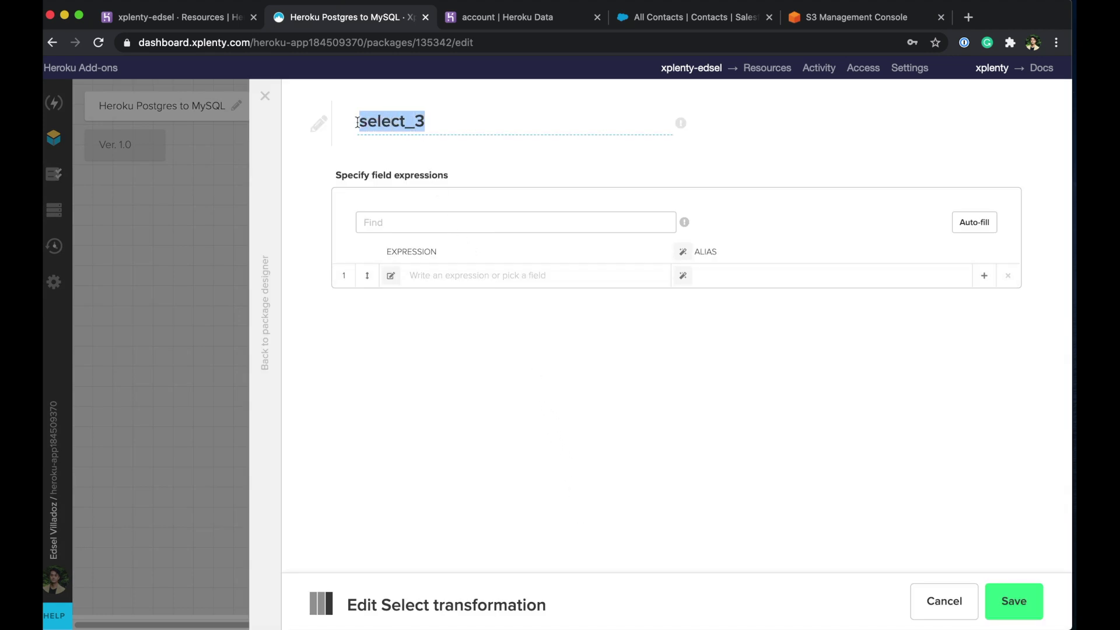
text(transfor)
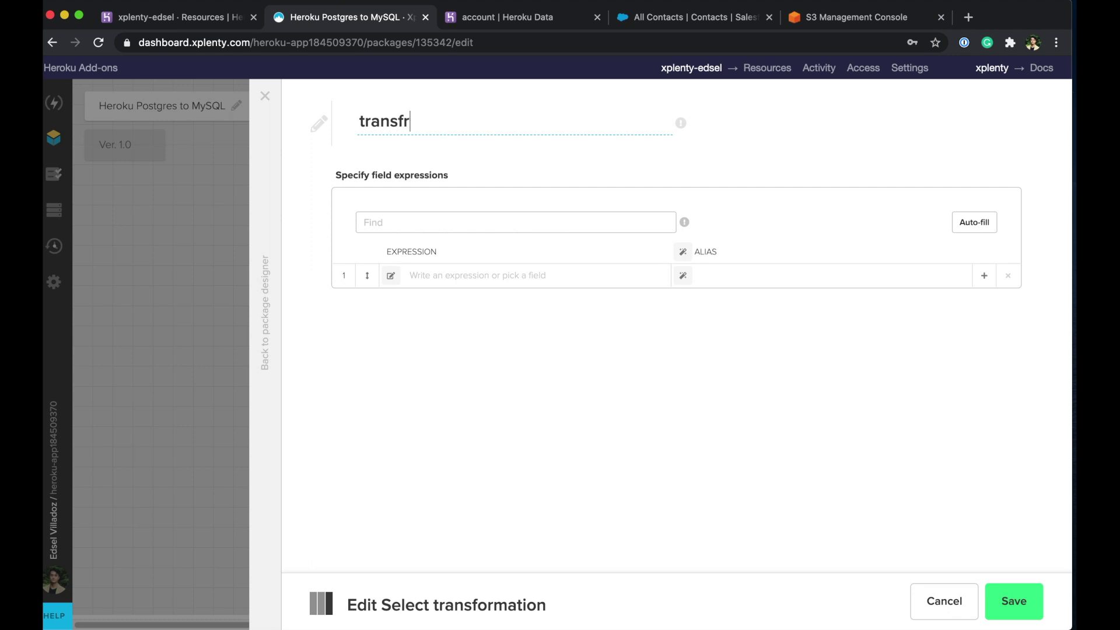
text(mations)
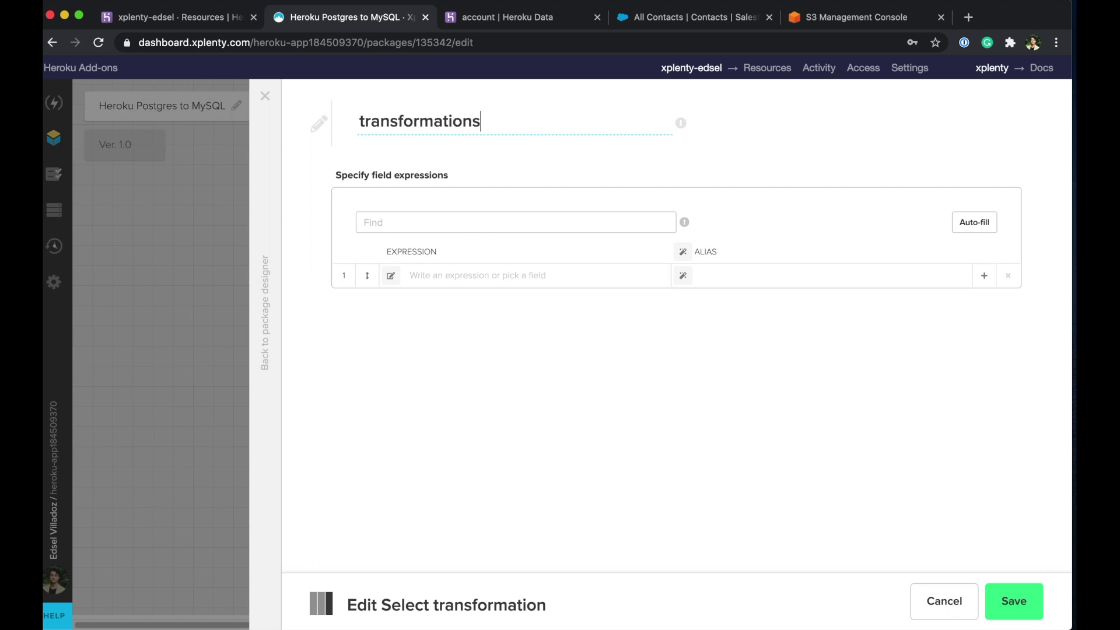
click(968, 231)
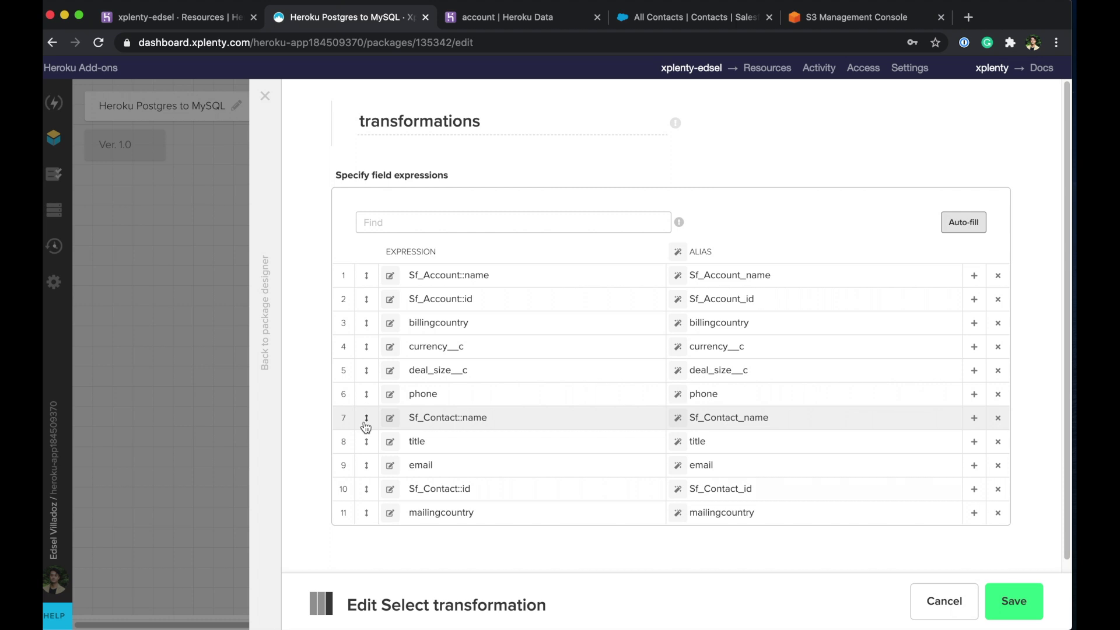
drag(366, 420, 373, 325)
click(998, 323)
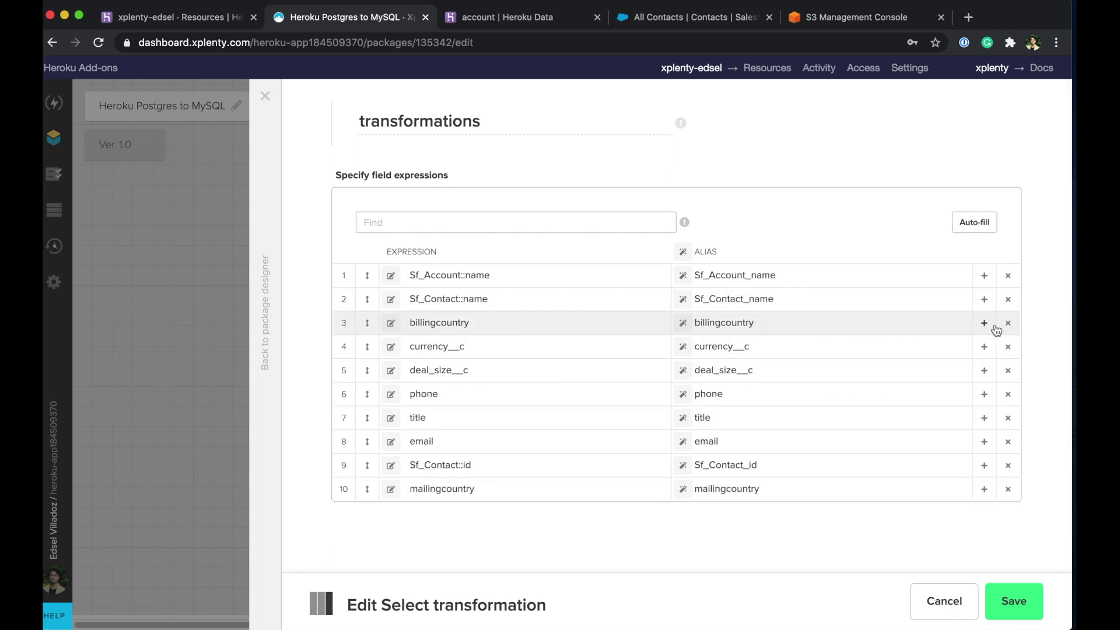
click(1009, 467)
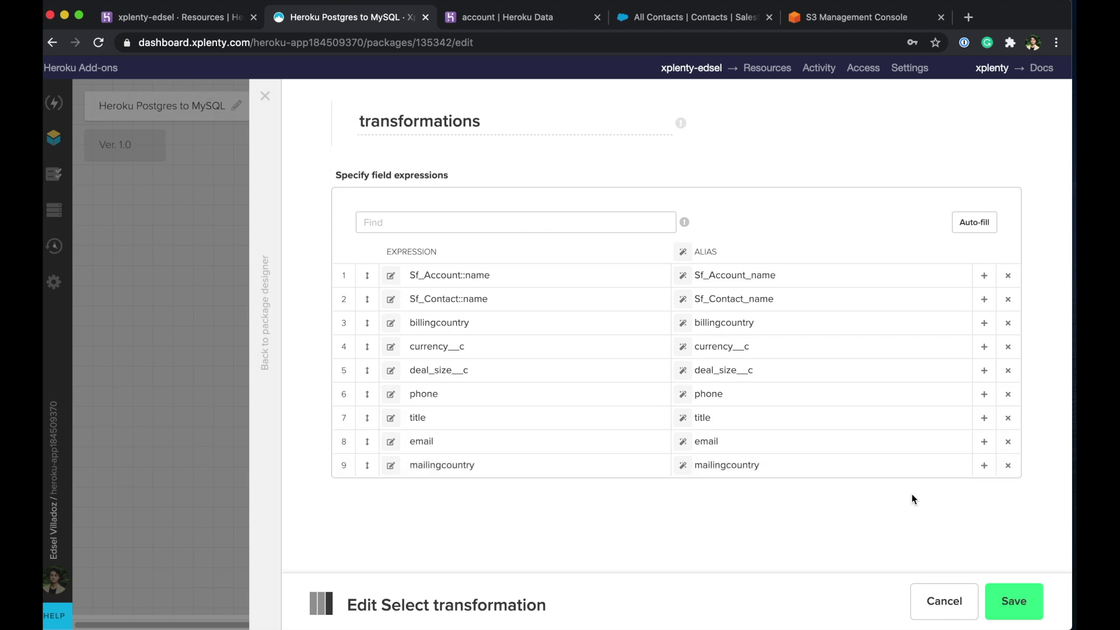
drag(367, 465, 369, 350)
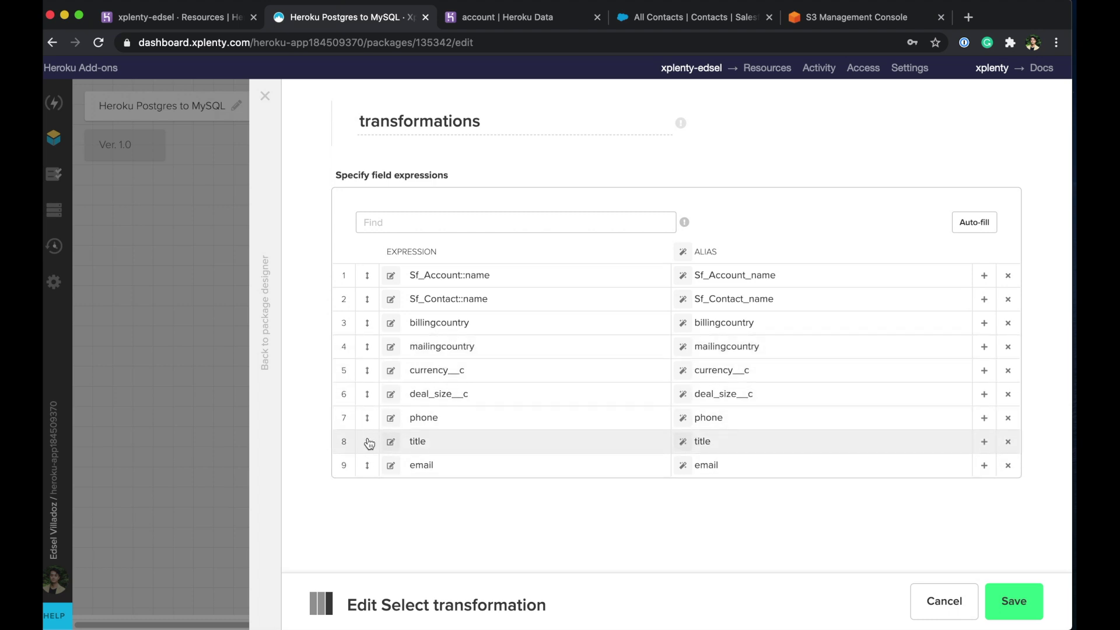
drag(368, 442, 370, 320)
drag(367, 464, 370, 348)
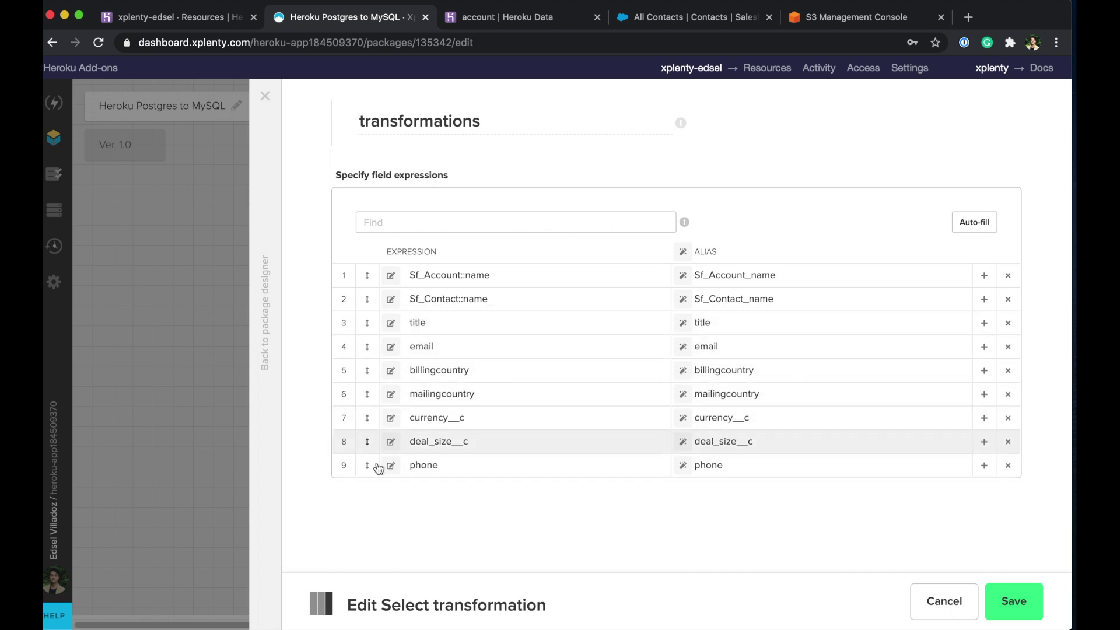
drag(366, 465, 371, 382)
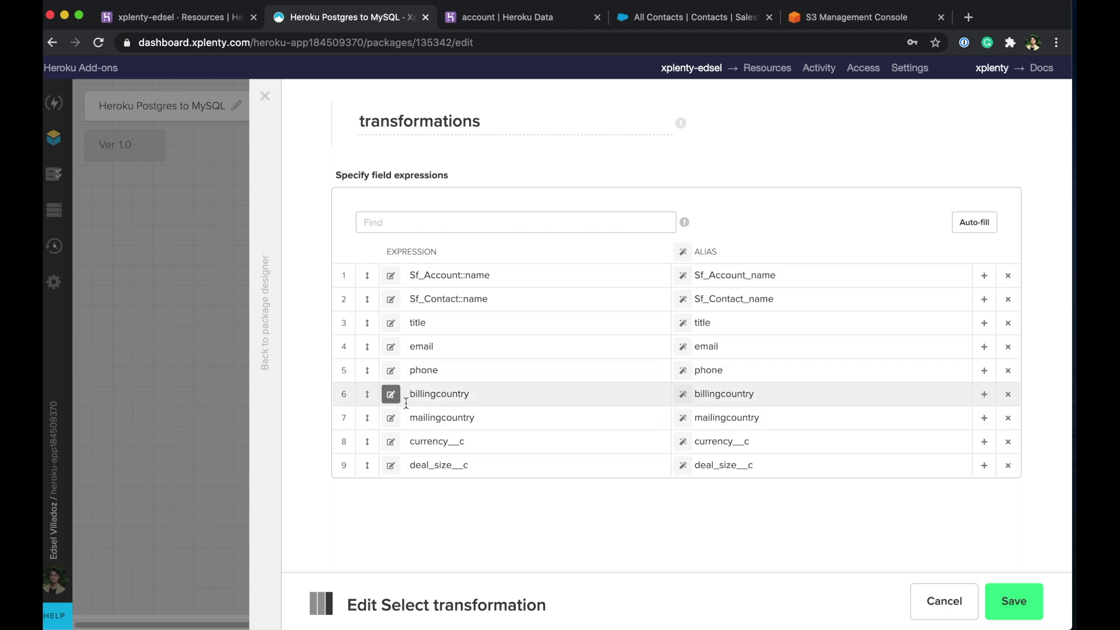
click(1013, 600)
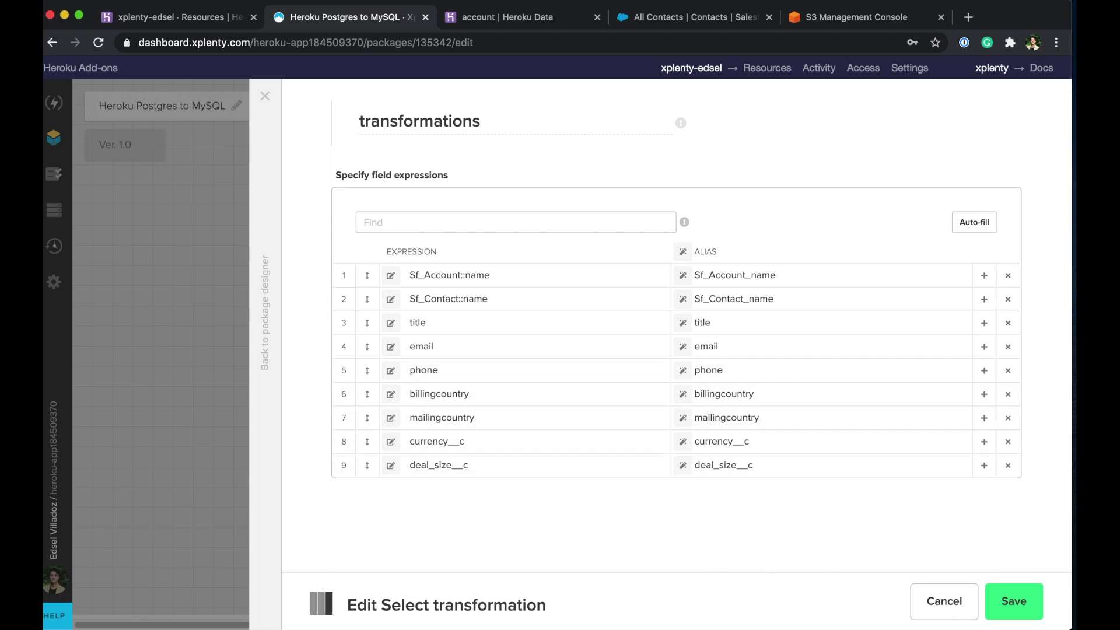
Step: Open the email field's expression editor and browse the Cast & Parse, Datetime and Logical functions
click(392, 346)
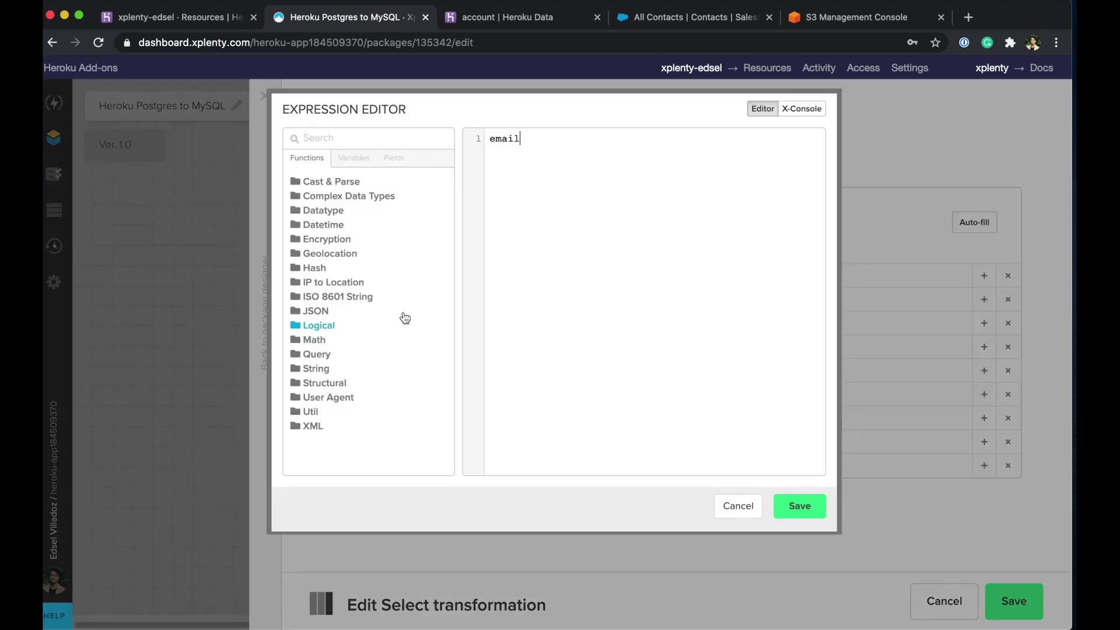
click(337, 182)
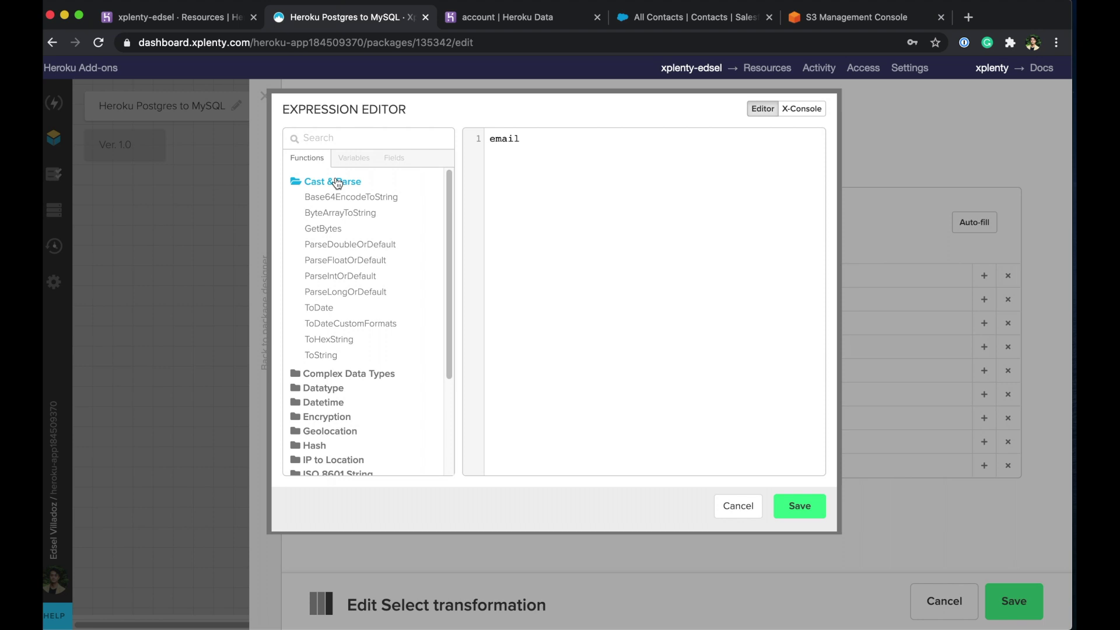
click(337, 182)
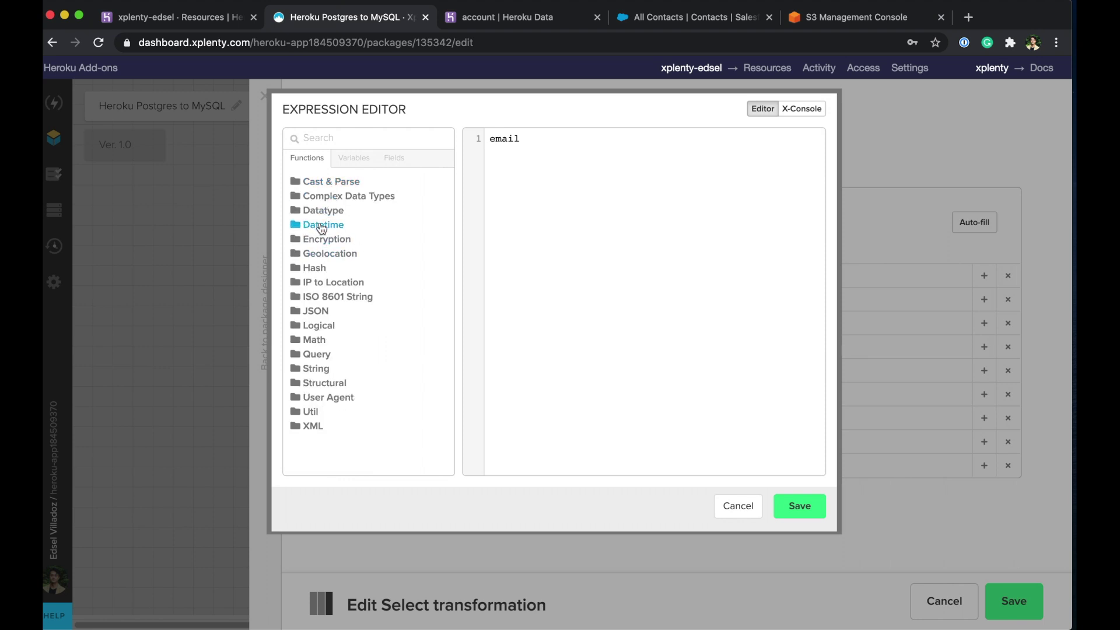
click(320, 226)
click(321, 226)
click(311, 328)
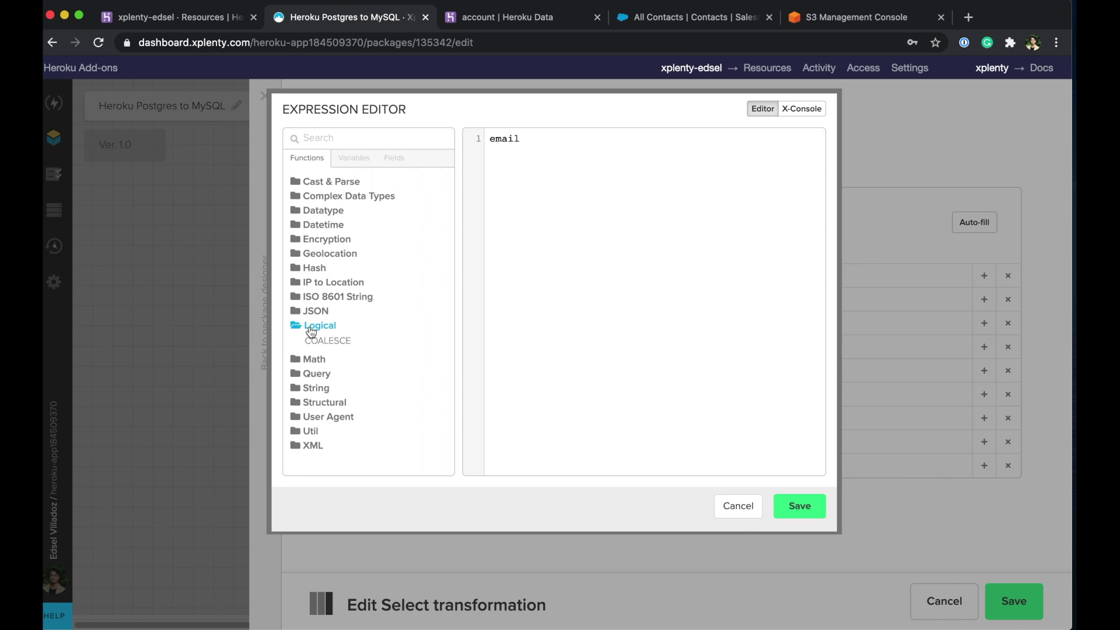
click(311, 328)
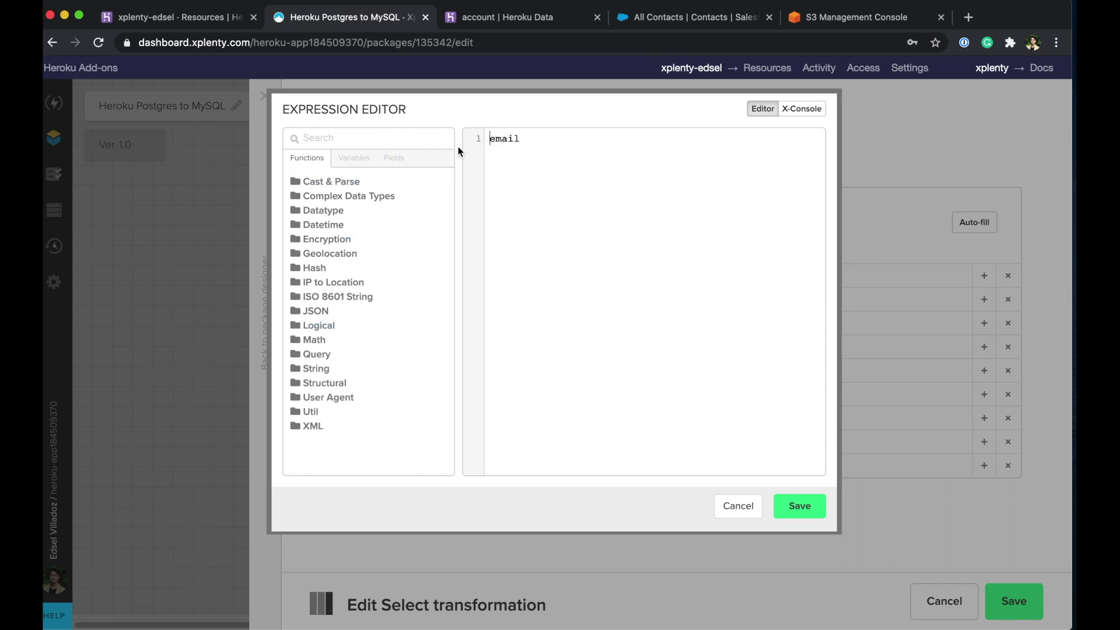
Step: Find REPLACE and build the expression REPLACE(email,'[^@]','*'), then save it
click(397, 143)
text(replace)
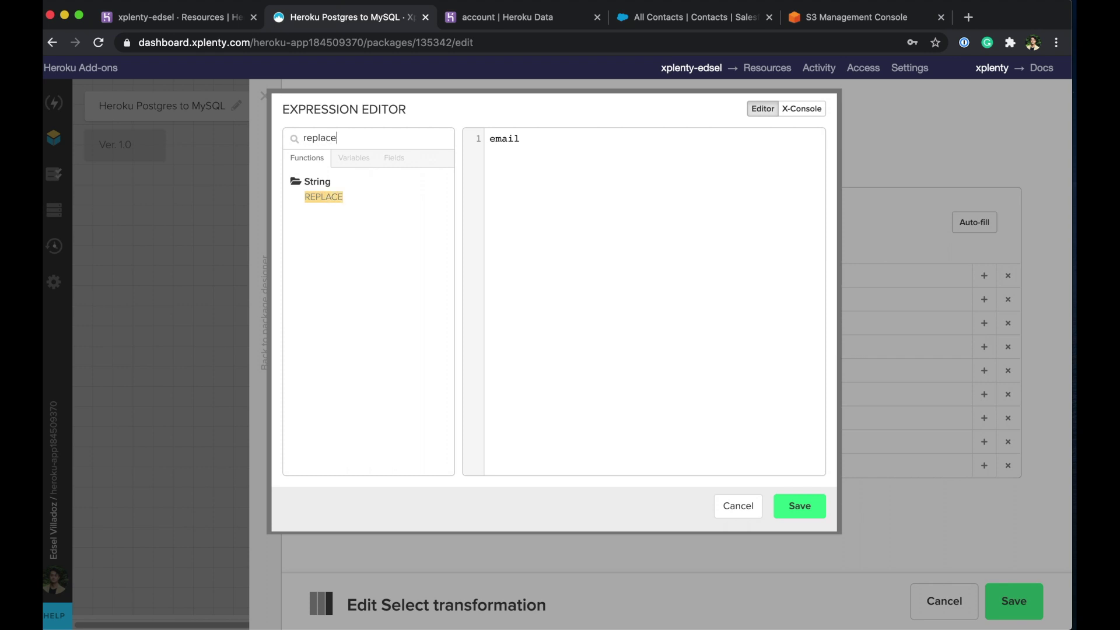
mouse_move(341, 198)
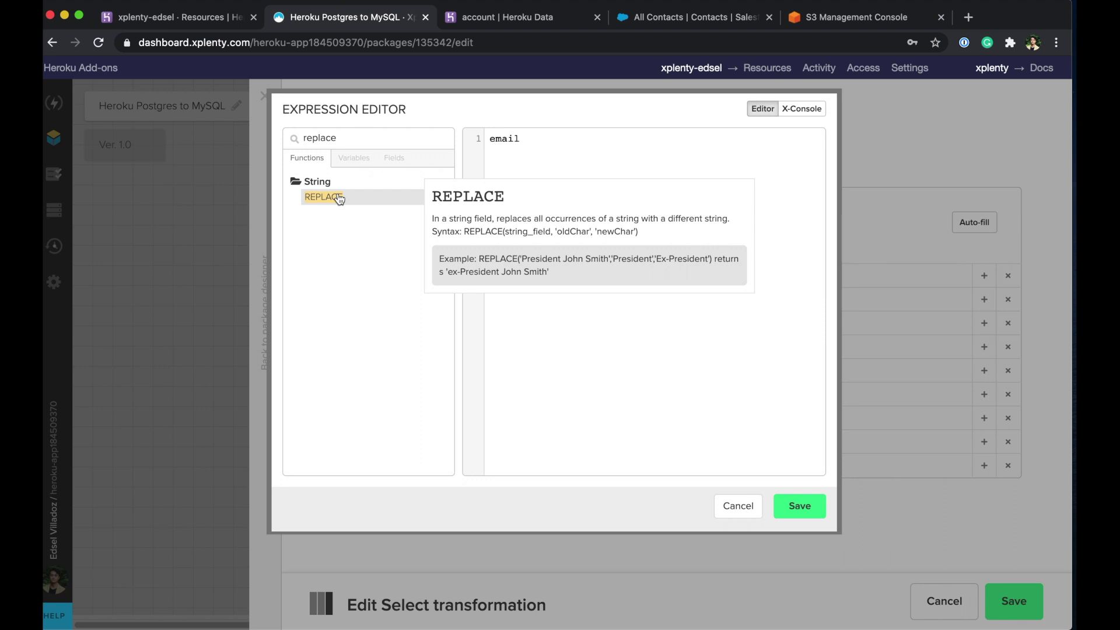
double_click(340, 199)
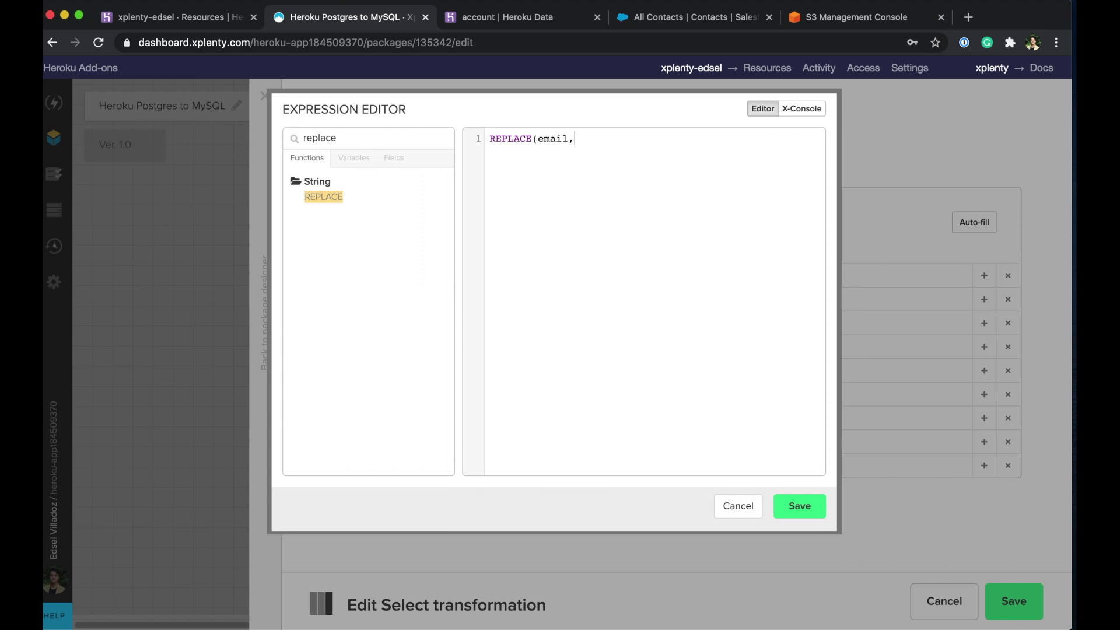
text('[^@]','*'))
drag(648, 138, 494, 128)
key(ctrl+c)
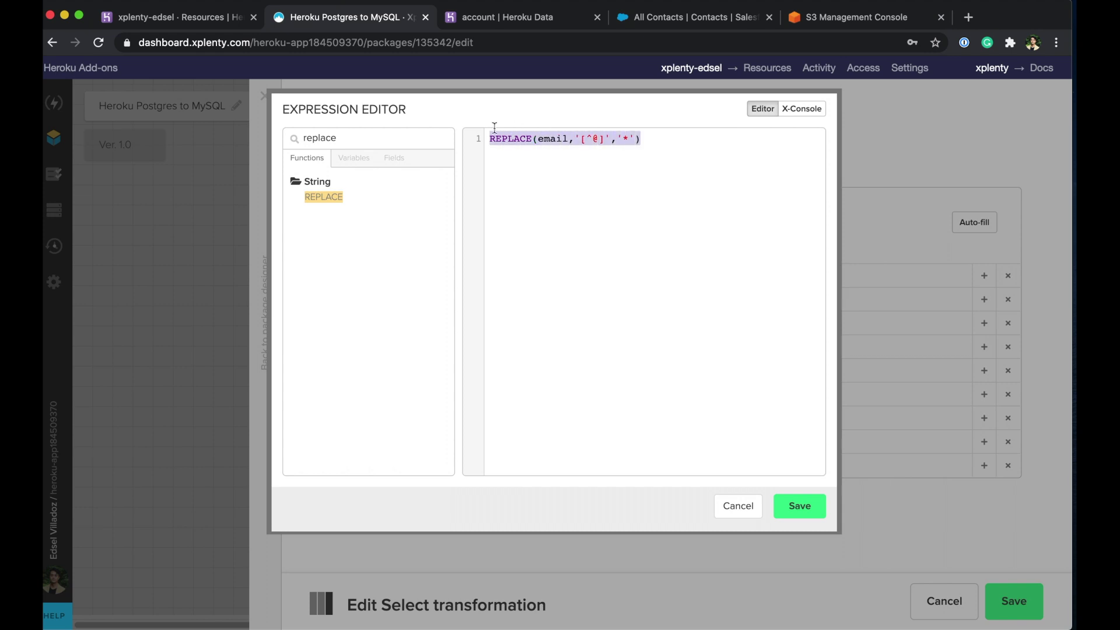
click(684, 177)
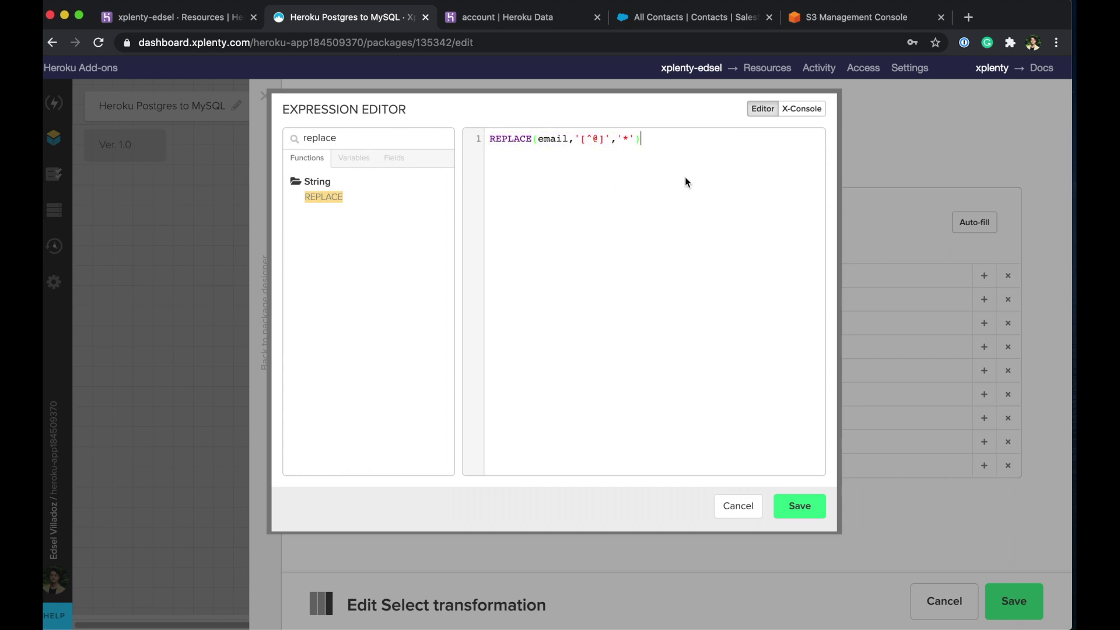
click(792, 514)
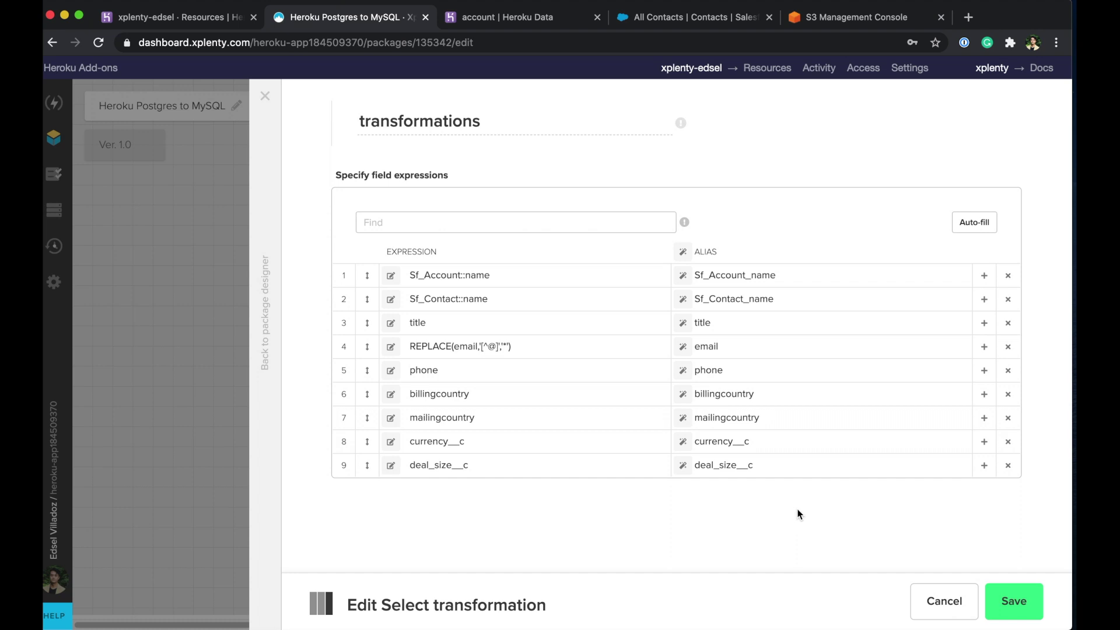
Step: Paste the masking expression into the phone row, changing the pattern to REPLACE(email,'[^-]','*')
click(486, 368)
key(ctrl+v)
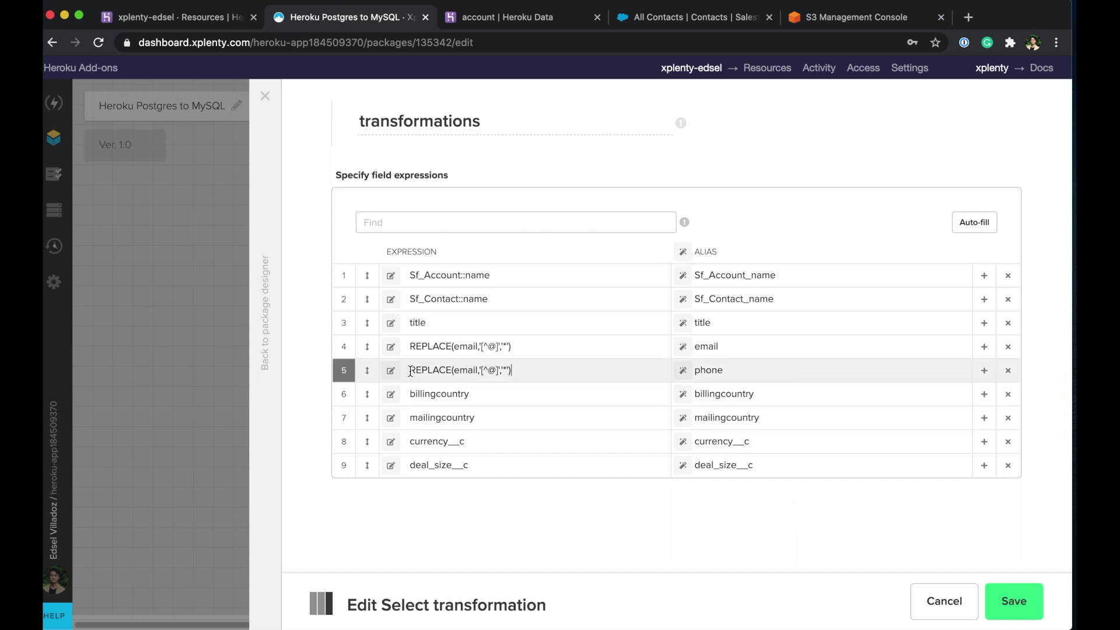
click(496, 370)
key(BackSpace)
text(-)
click(487, 523)
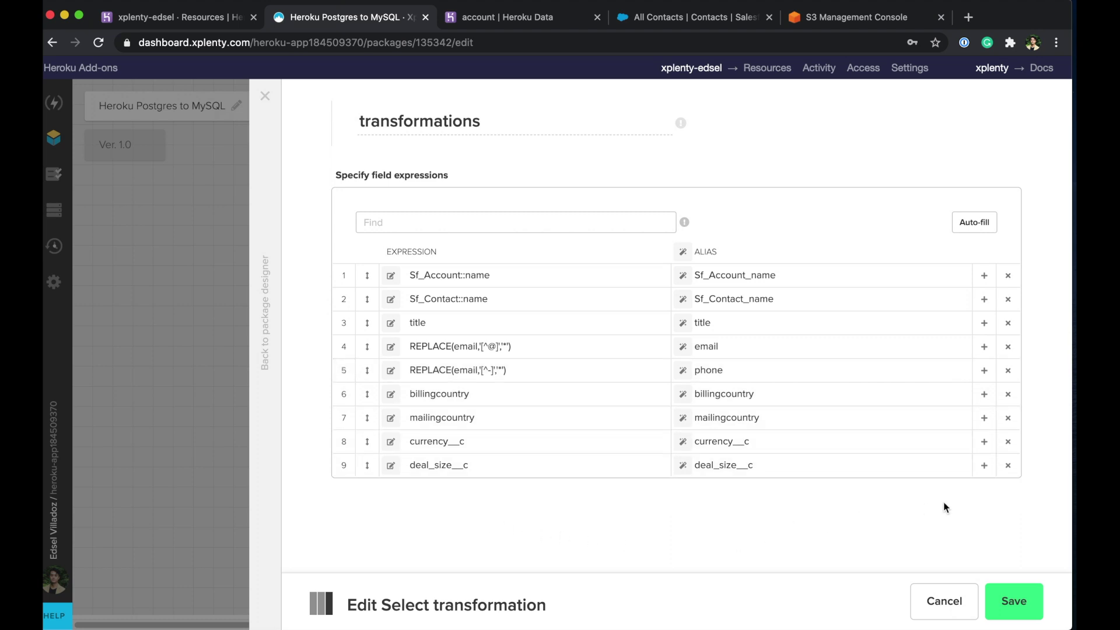
Step: Add a tenth row and insert the $_PACKAGE_LAST_SUCCESSFUL_JOB_SUBMISSION_TIMESTAMP predefined variable
click(985, 465)
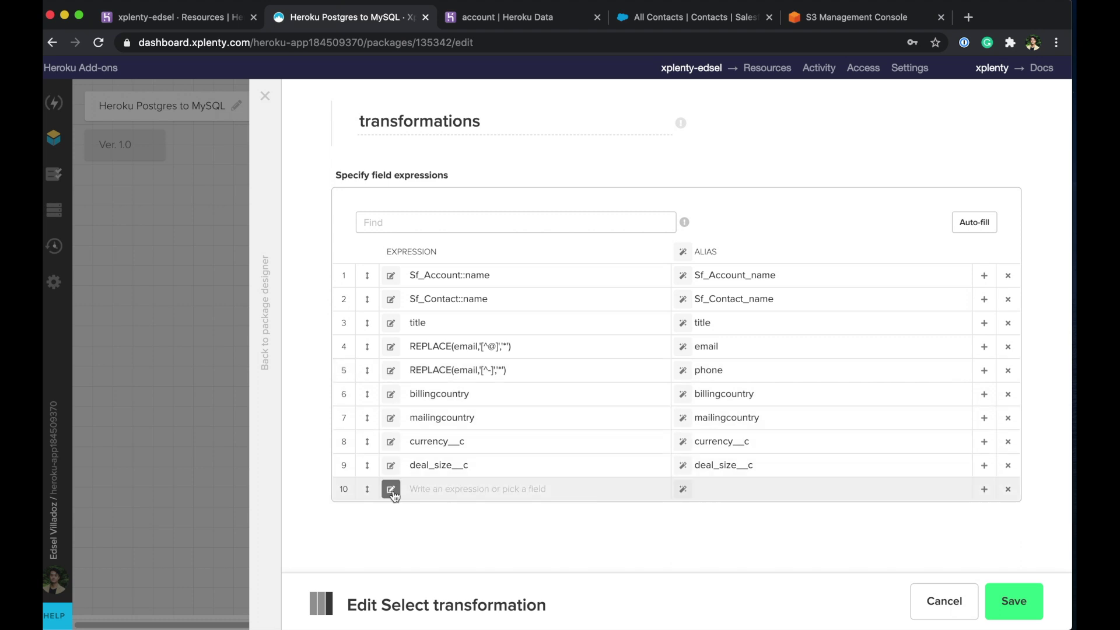
click(392, 490)
click(360, 161)
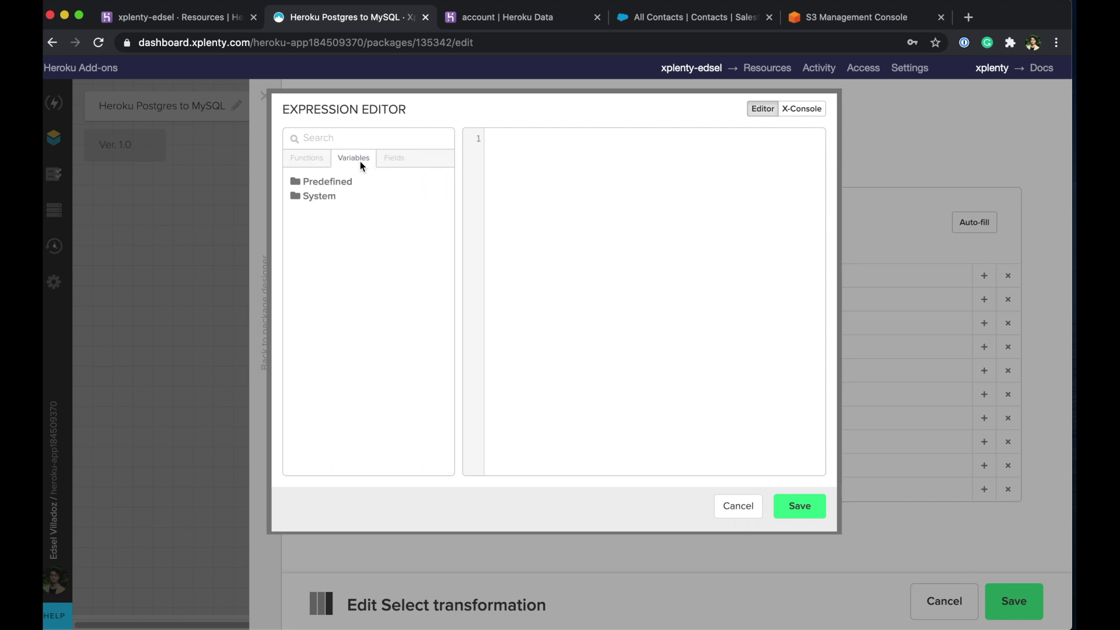
click(328, 181)
mouse_move(355, 363)
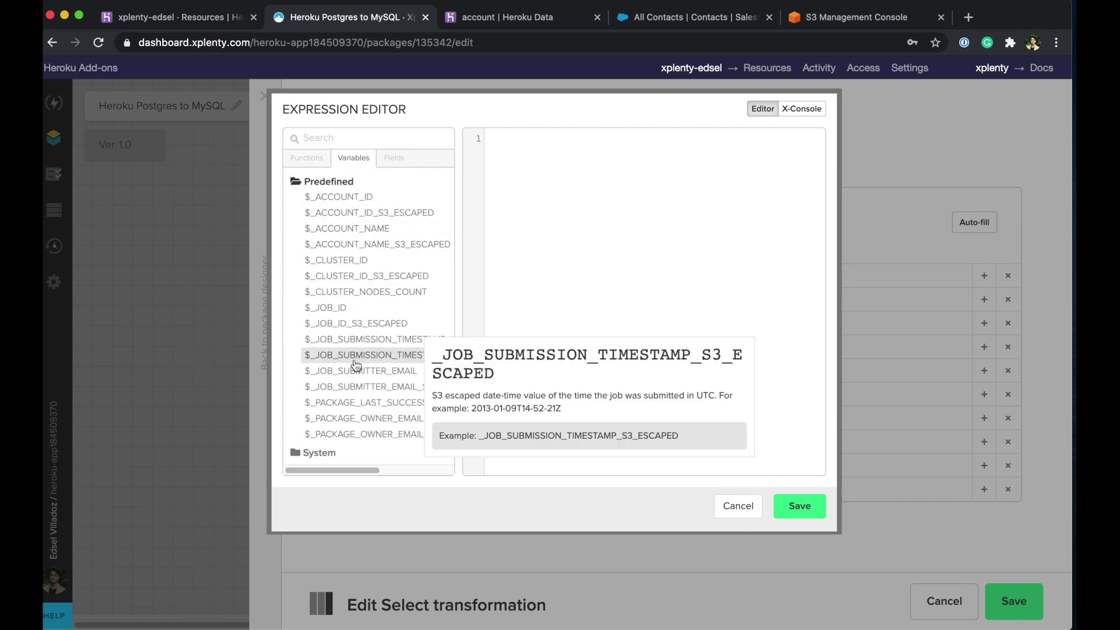
mouse_move(350, 404)
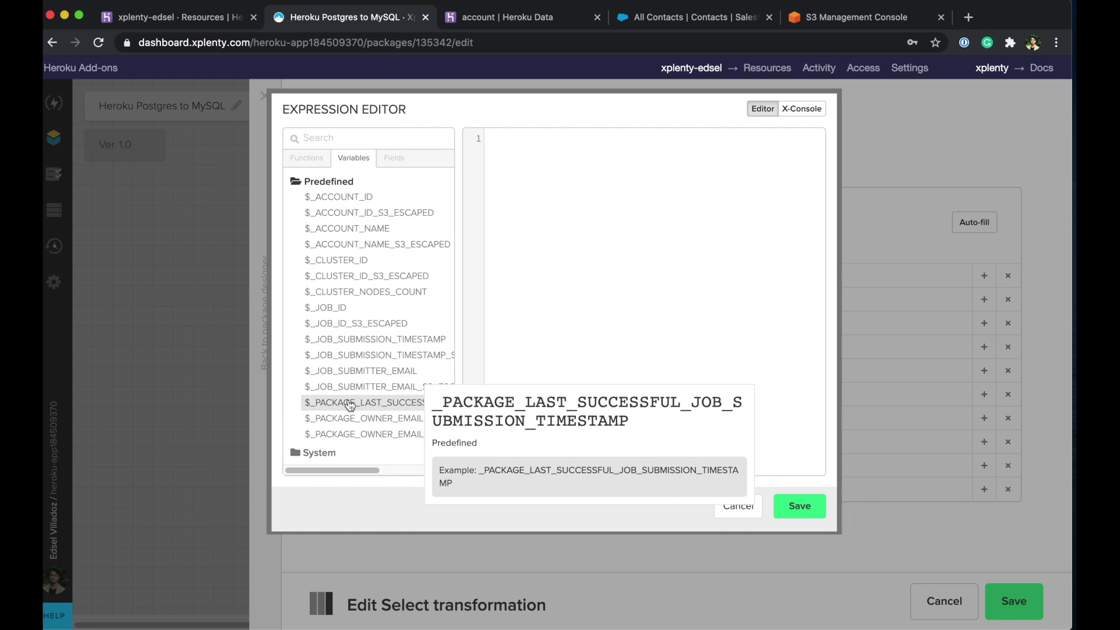
double_click(349, 405)
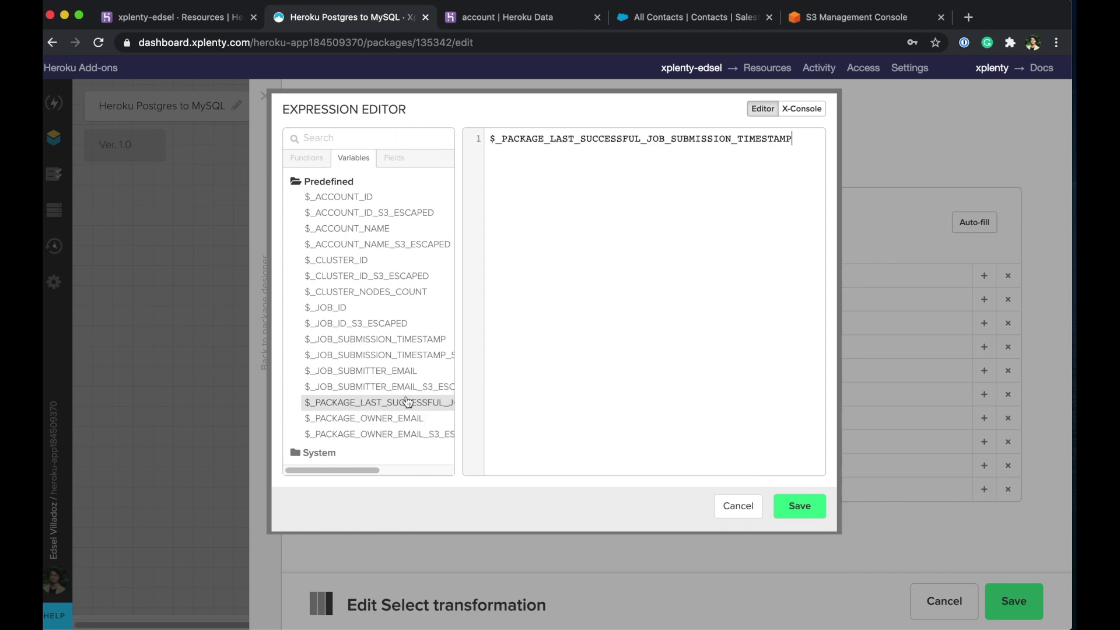
Step: Wrap the variable in single quotes, alias it sf_to_mySql_date, and save the transformations
text(')
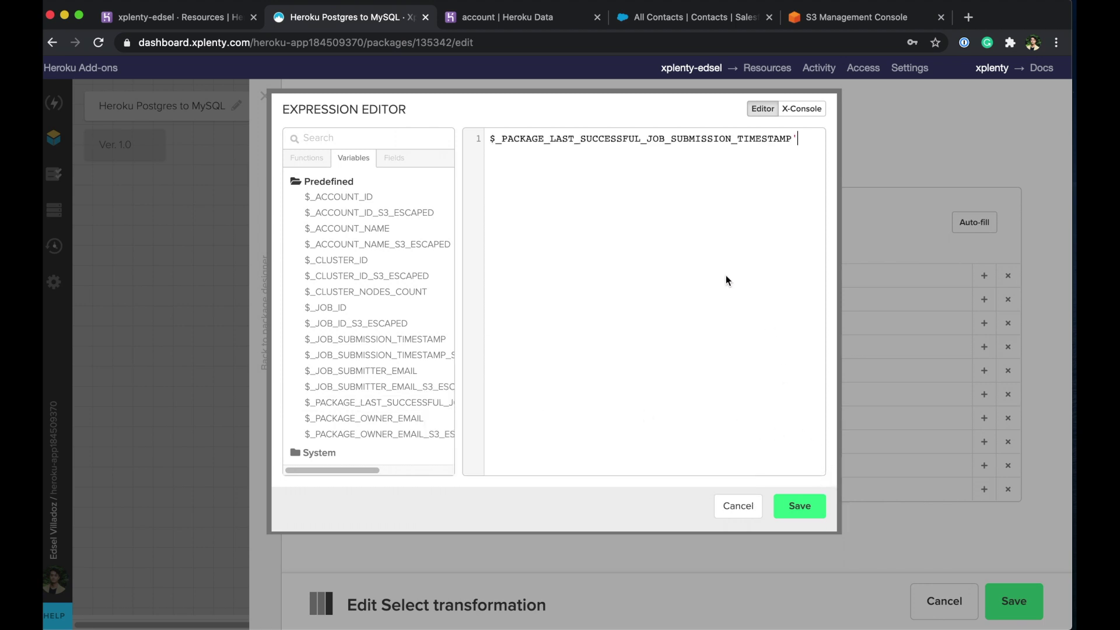
click(491, 140)
text('')
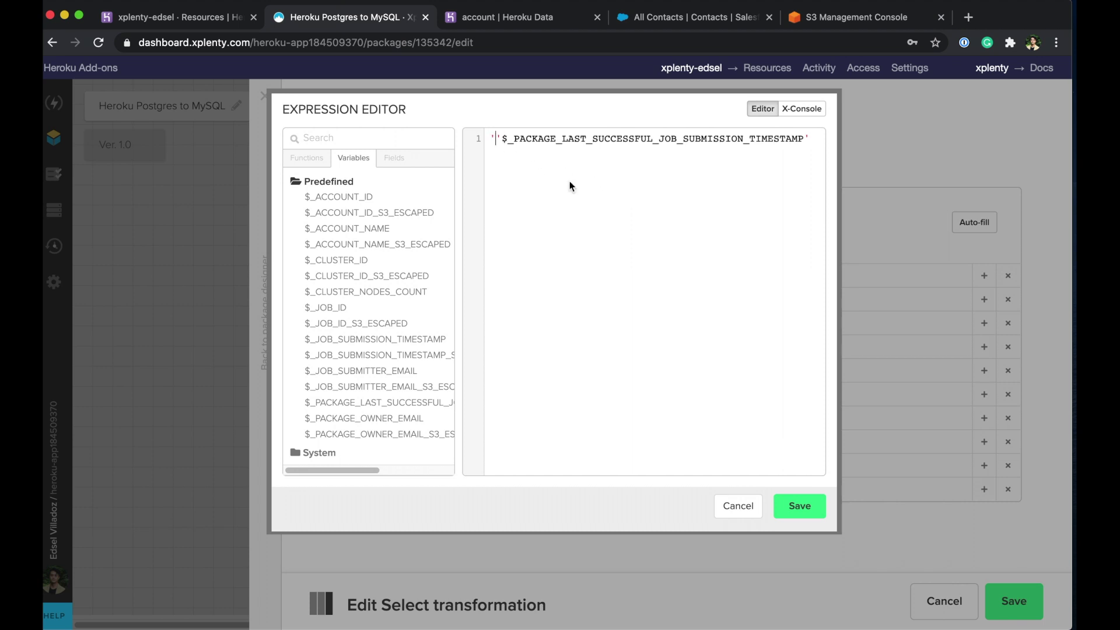
key(BackSpace)
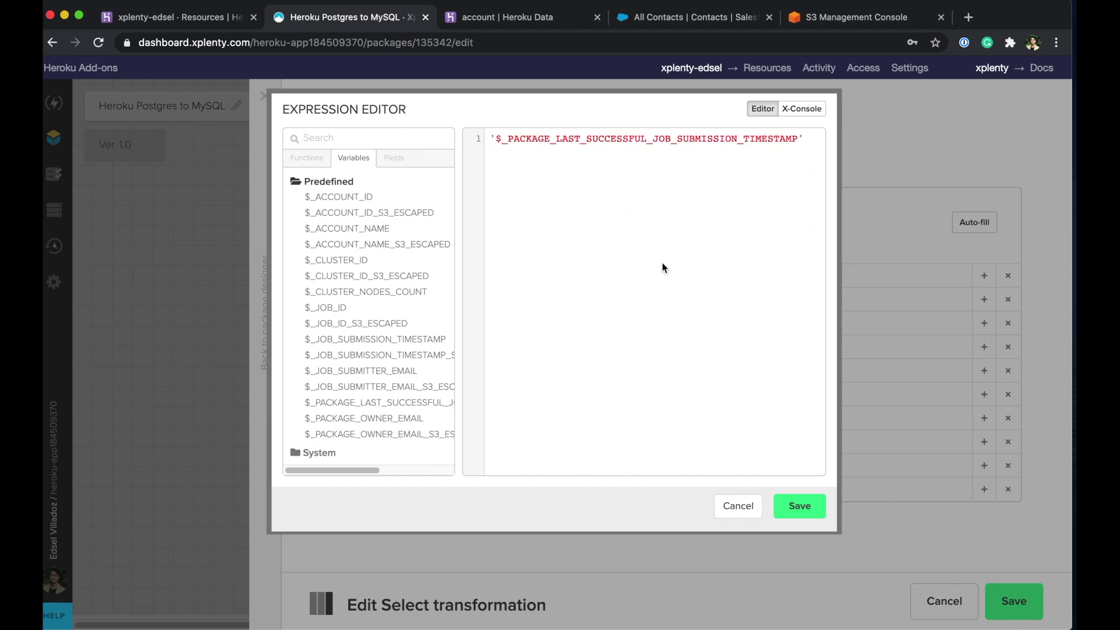
click(783, 509)
click(782, 489)
text(sf_)
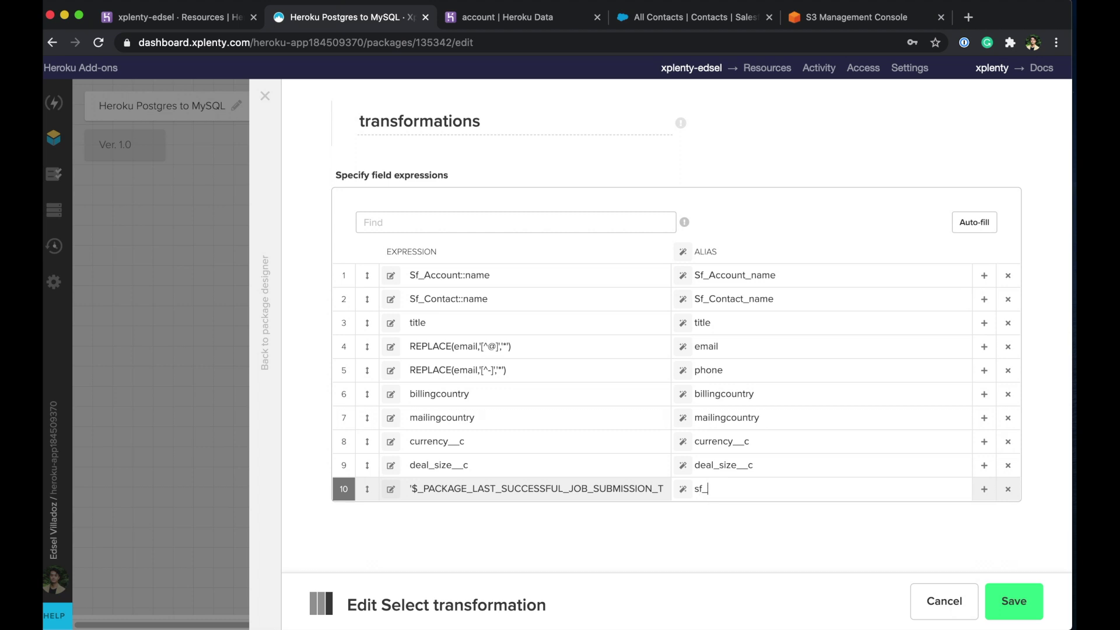
text(to_mySql_date)
click(1018, 598)
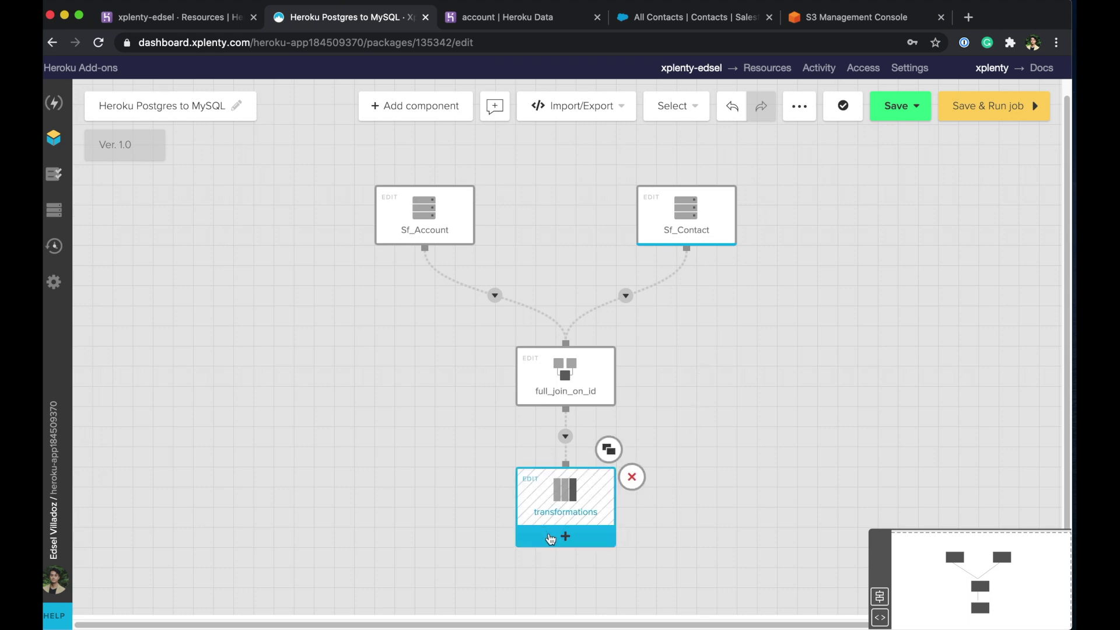
Step: Add a clone_4 step after transformations, then a database_7 destination beside it, and open database_7's settings
click(552, 537)
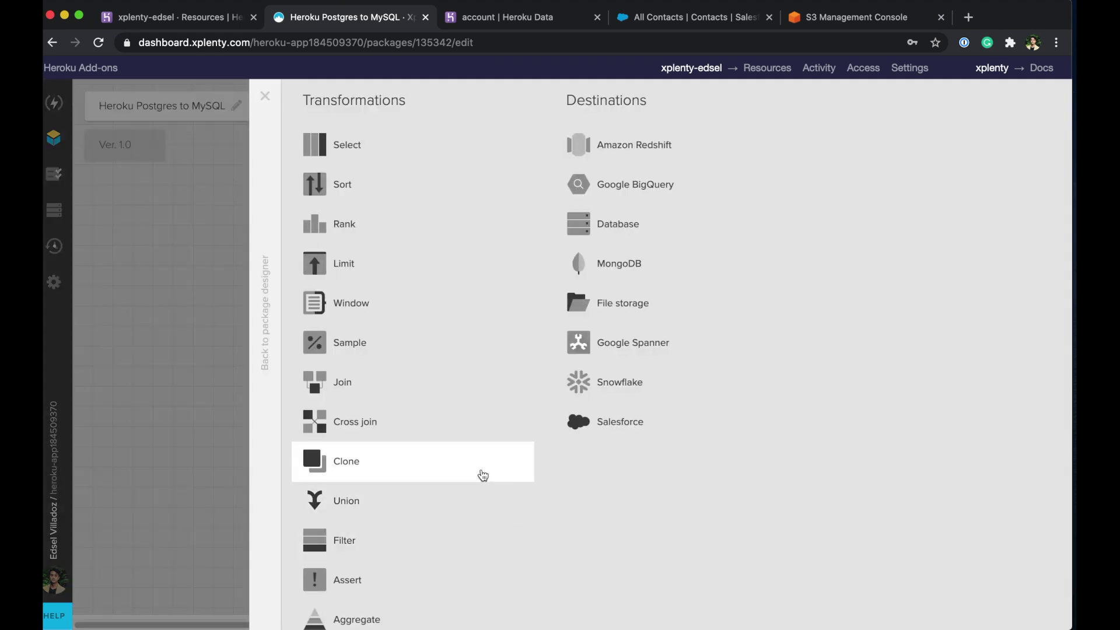
click(483, 461)
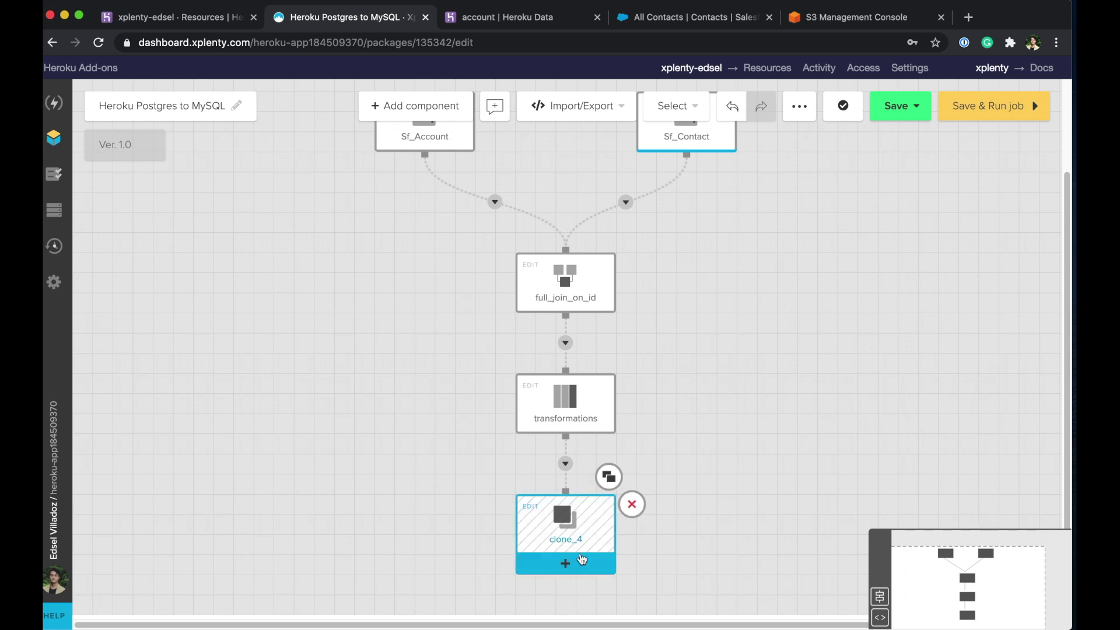
click(574, 564)
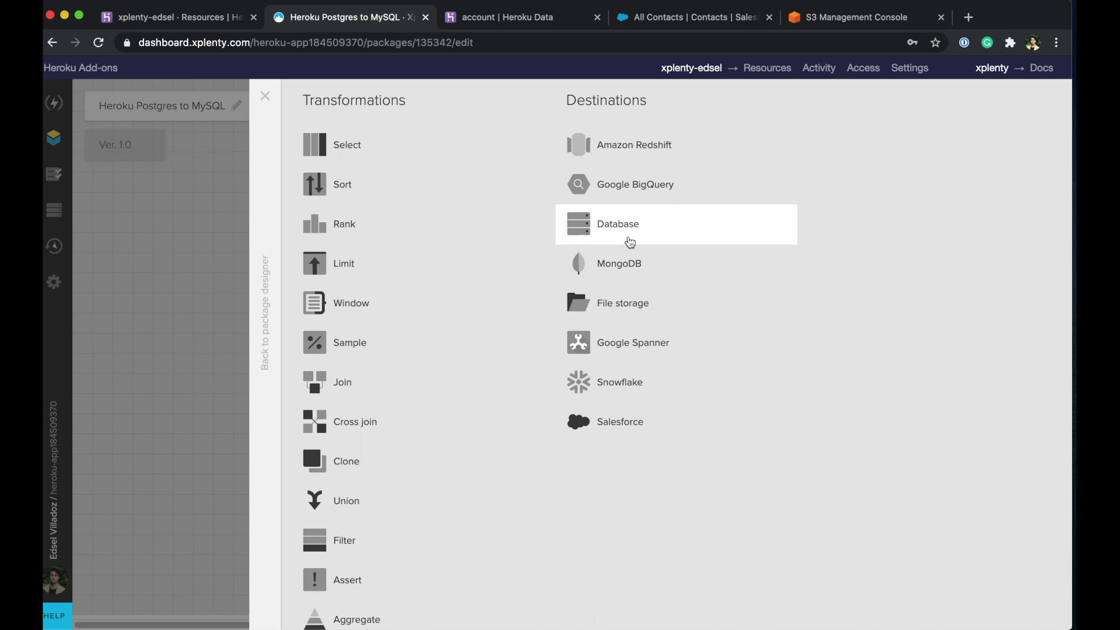
click(630, 242)
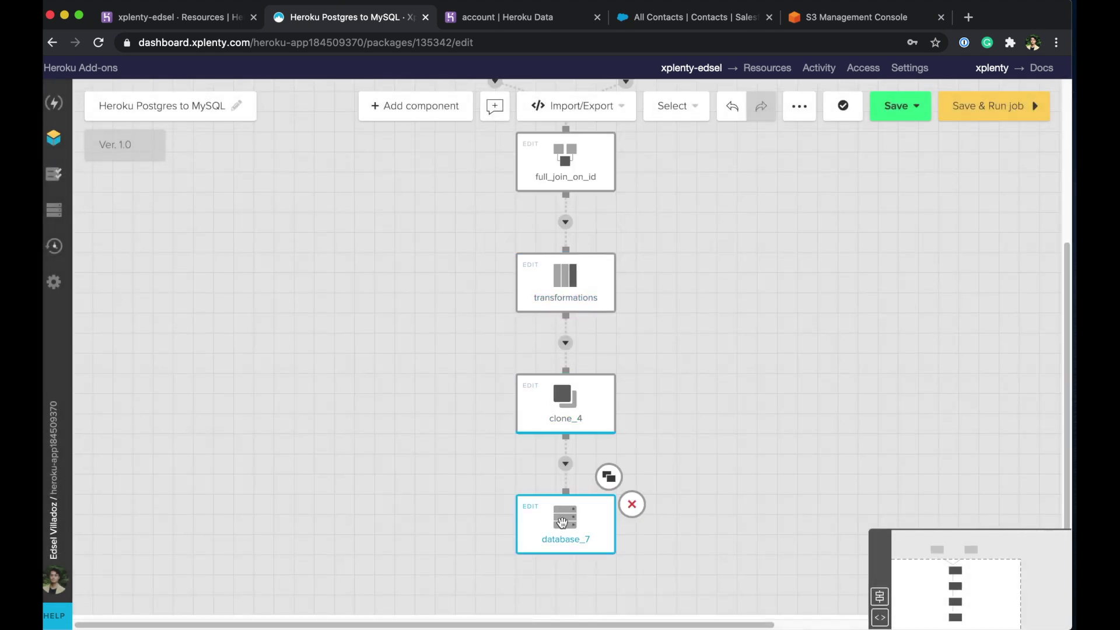
drag(562, 521, 681, 513)
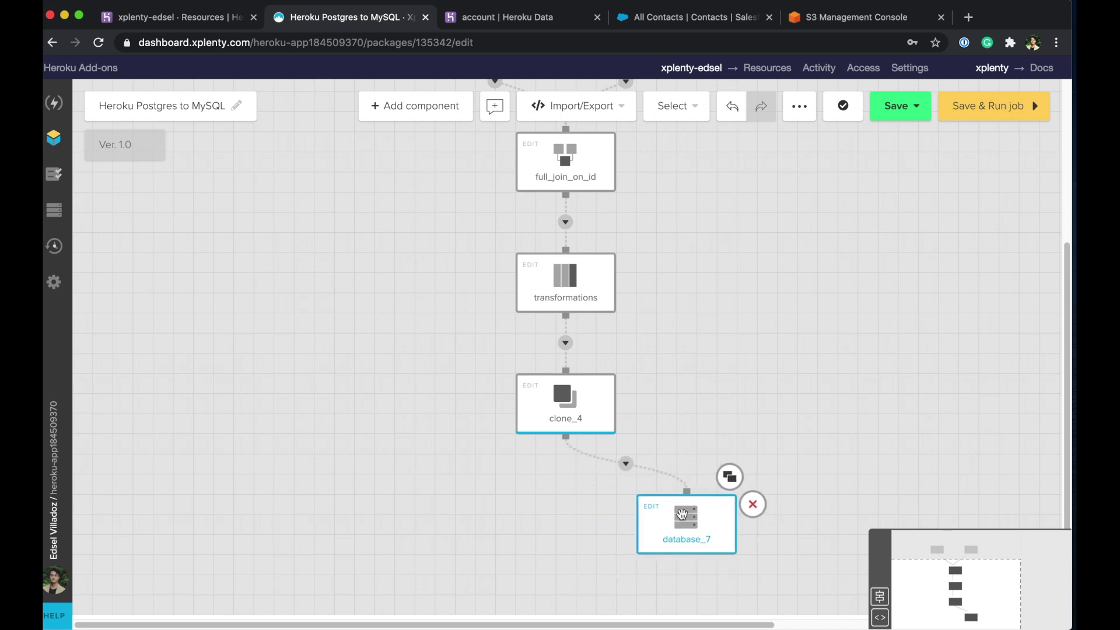
click(681, 513)
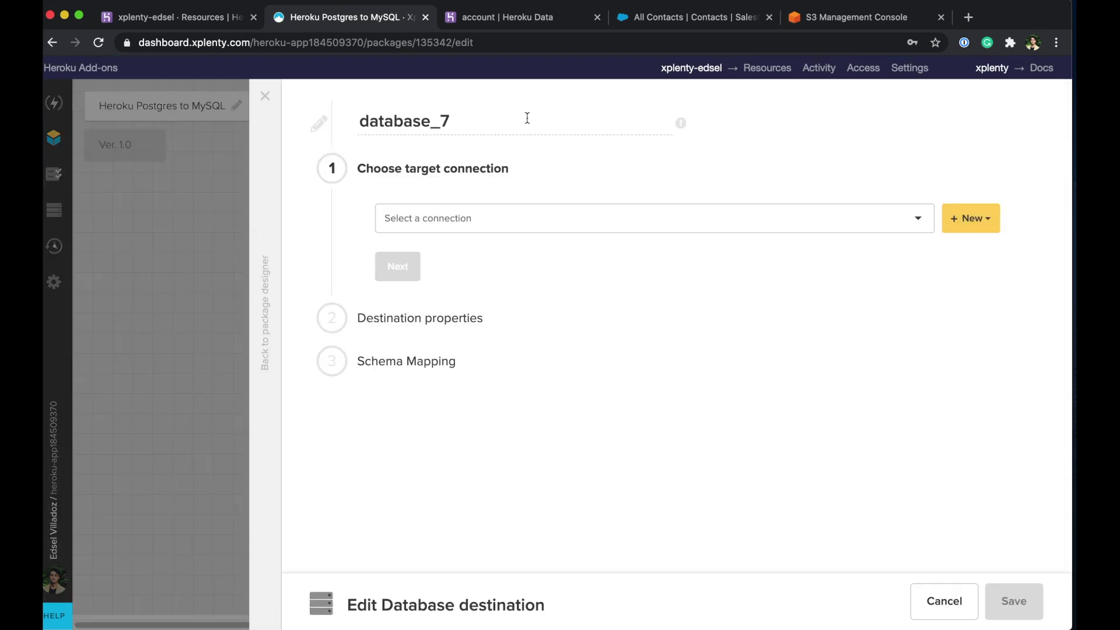
Step: Rename the destination to MySQL and target the MySQL Connection
drag(527, 118, 352, 117)
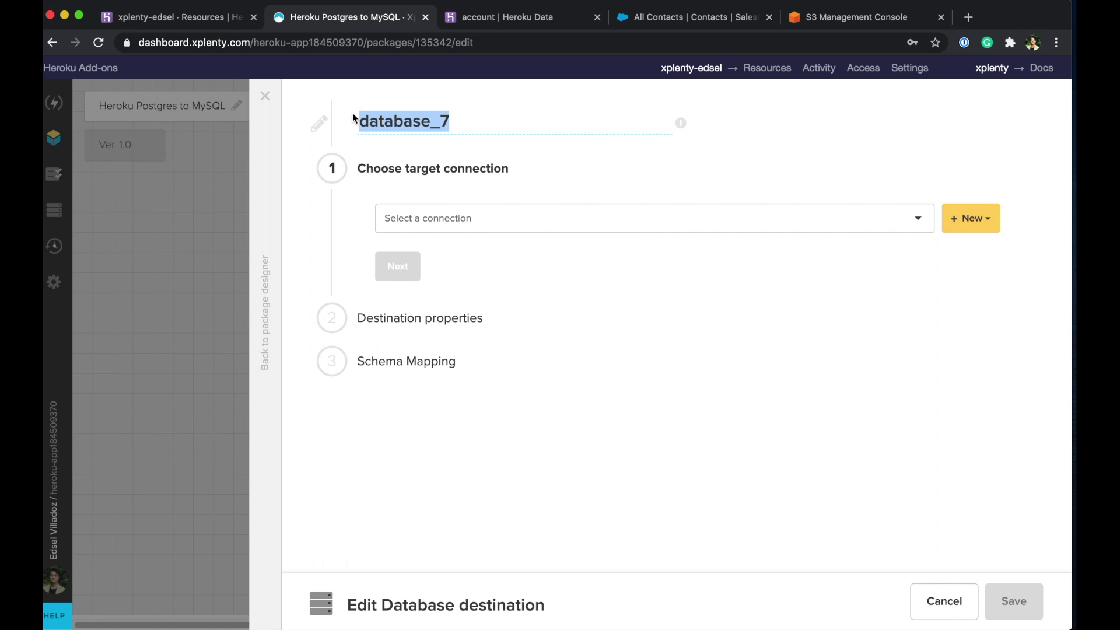
text(MySQL)
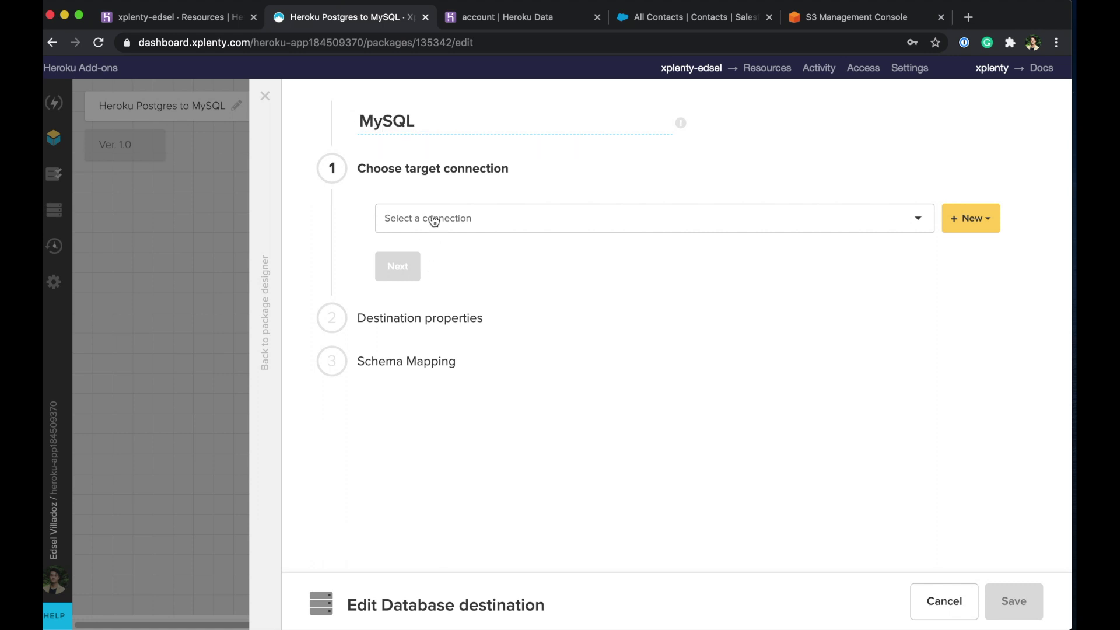
click(433, 219)
click(429, 266)
click(417, 330)
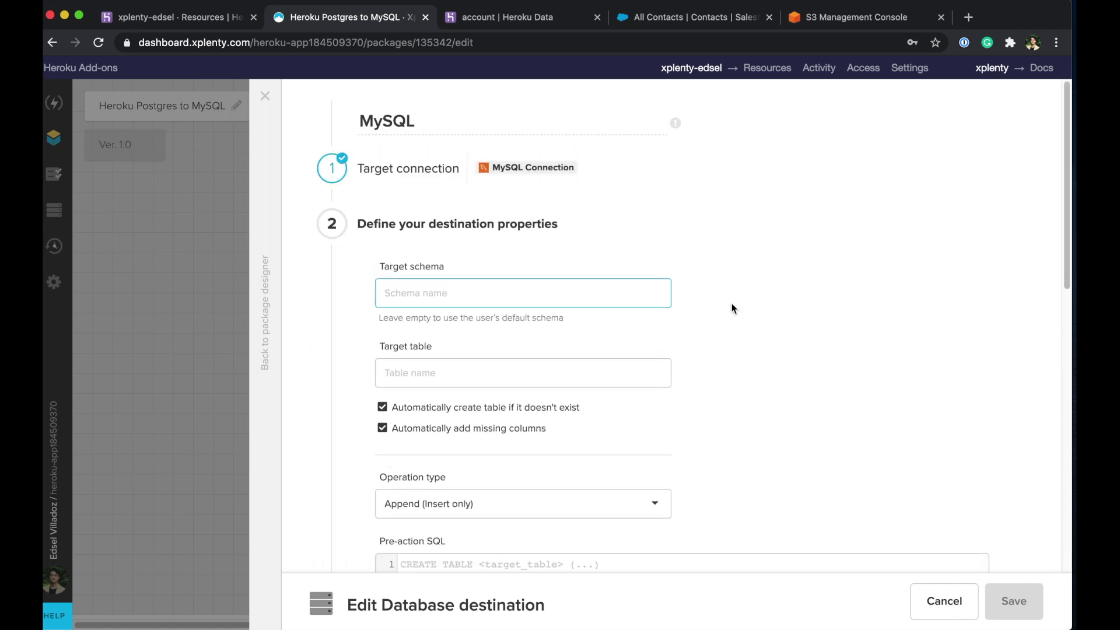
Step: Write to table heroku_test with Overwrite (delete all rows), auto-fill the field mapping, and save
click(615, 358)
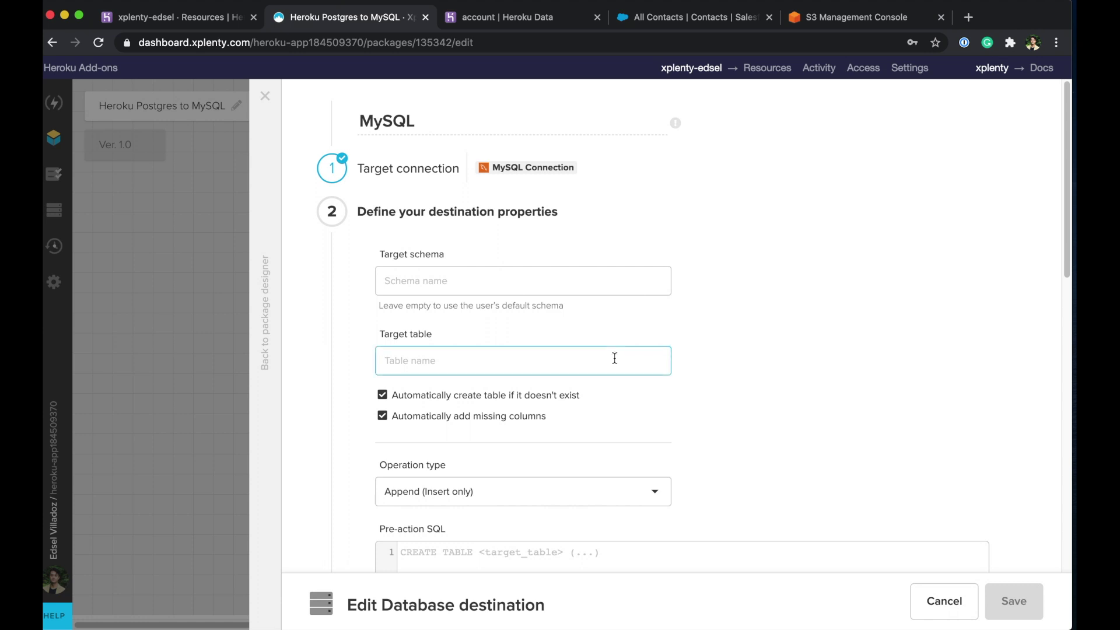
text(heroku_test)
scroll(687, 334, down, 2)
scroll(687, 340, down, 2)
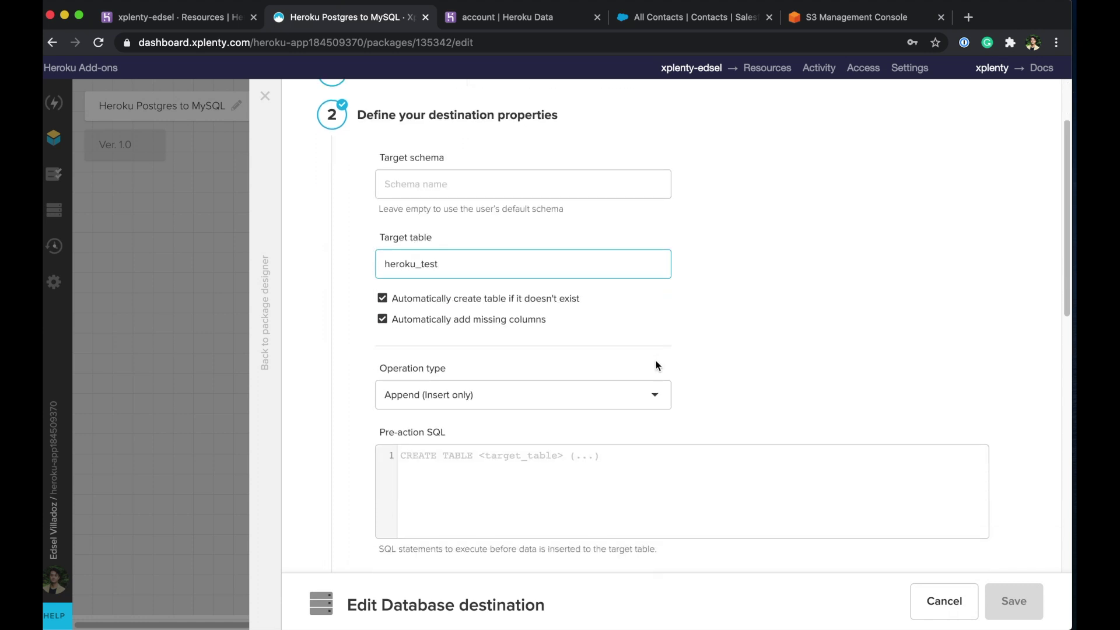
click(651, 358)
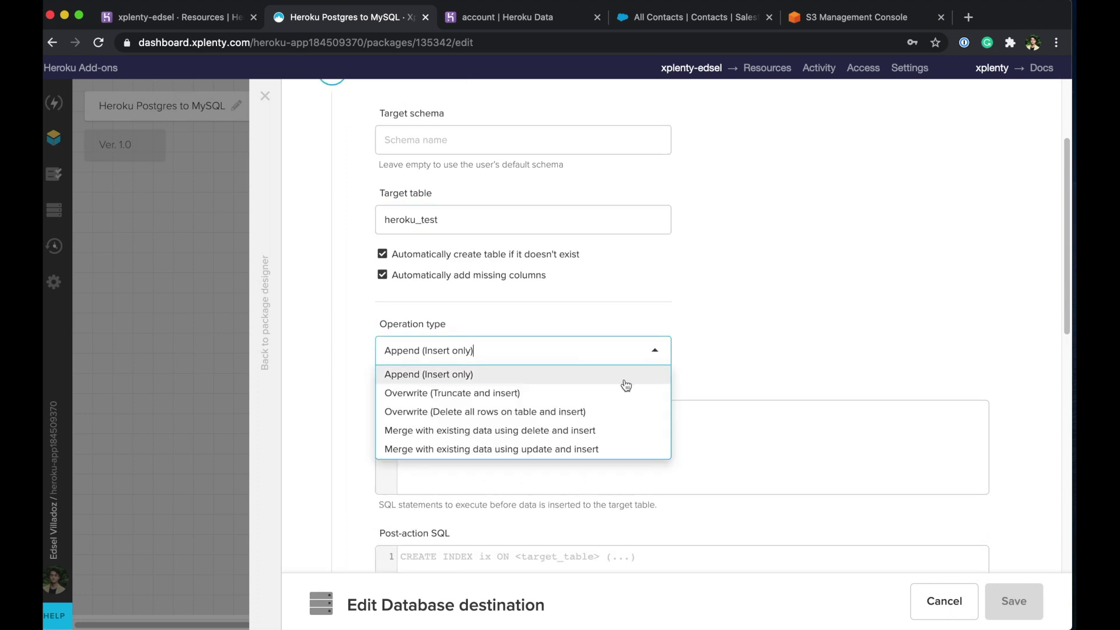
click(600, 412)
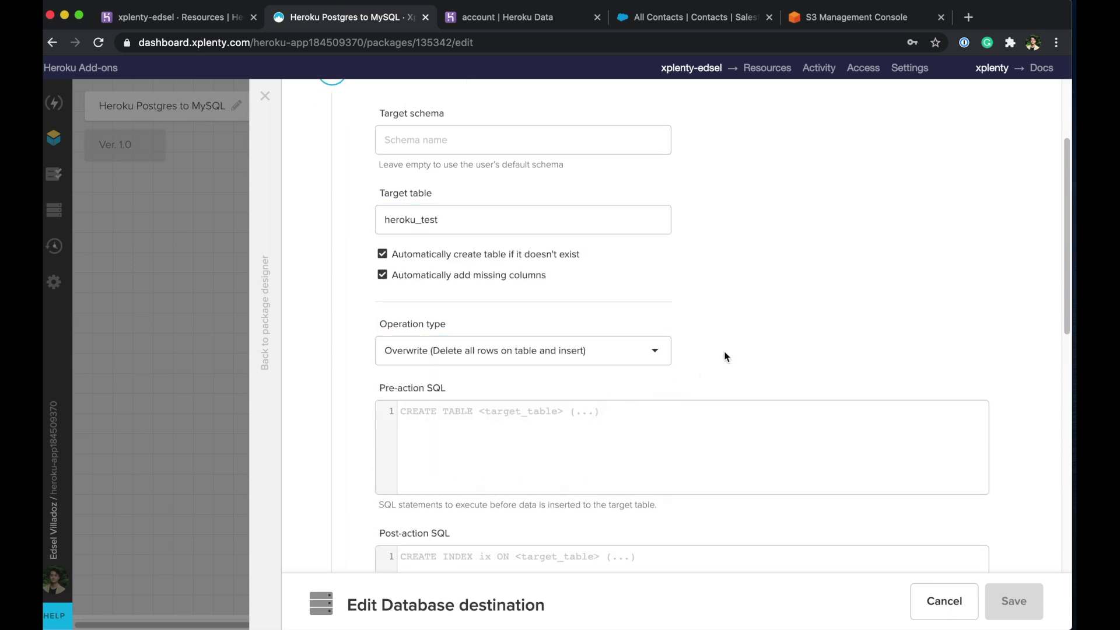
scroll(725, 354, down, 8)
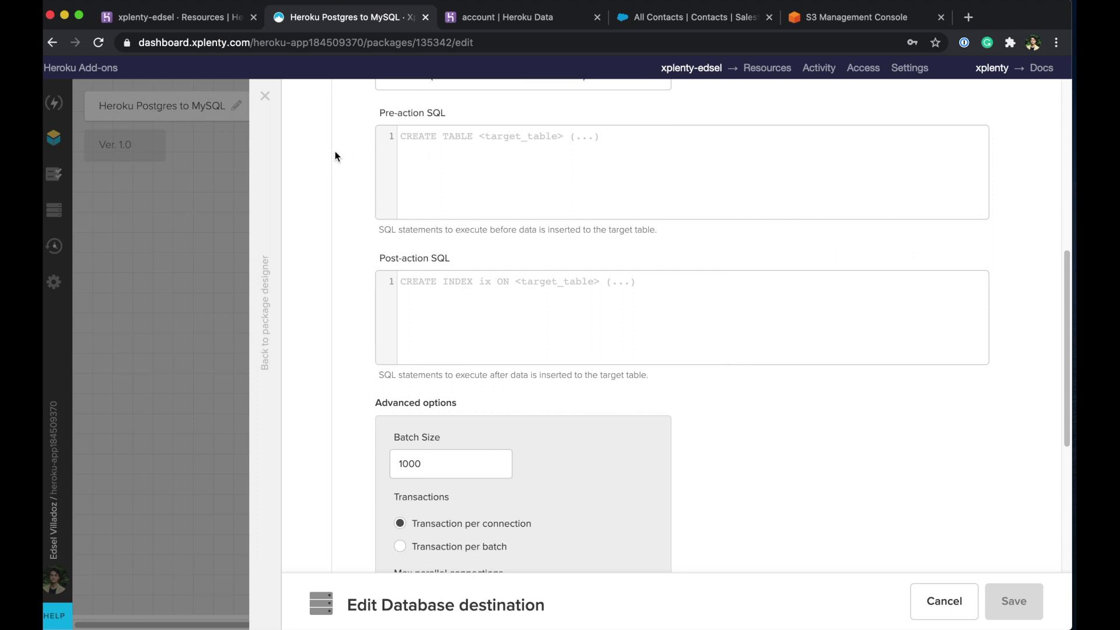
scroll(335, 152, down, 6)
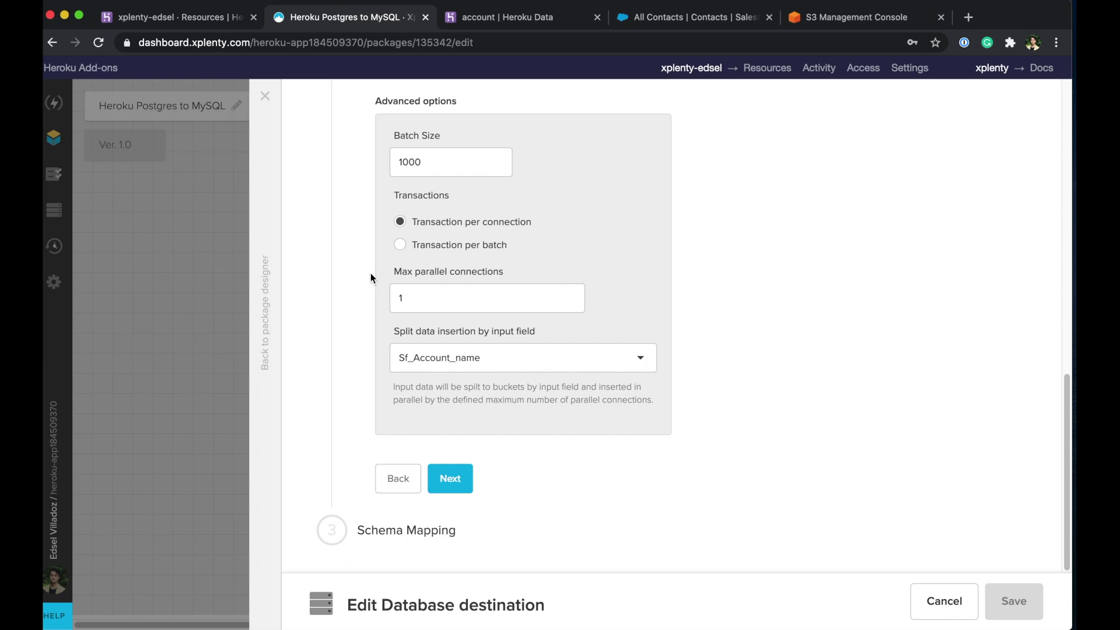
click(452, 481)
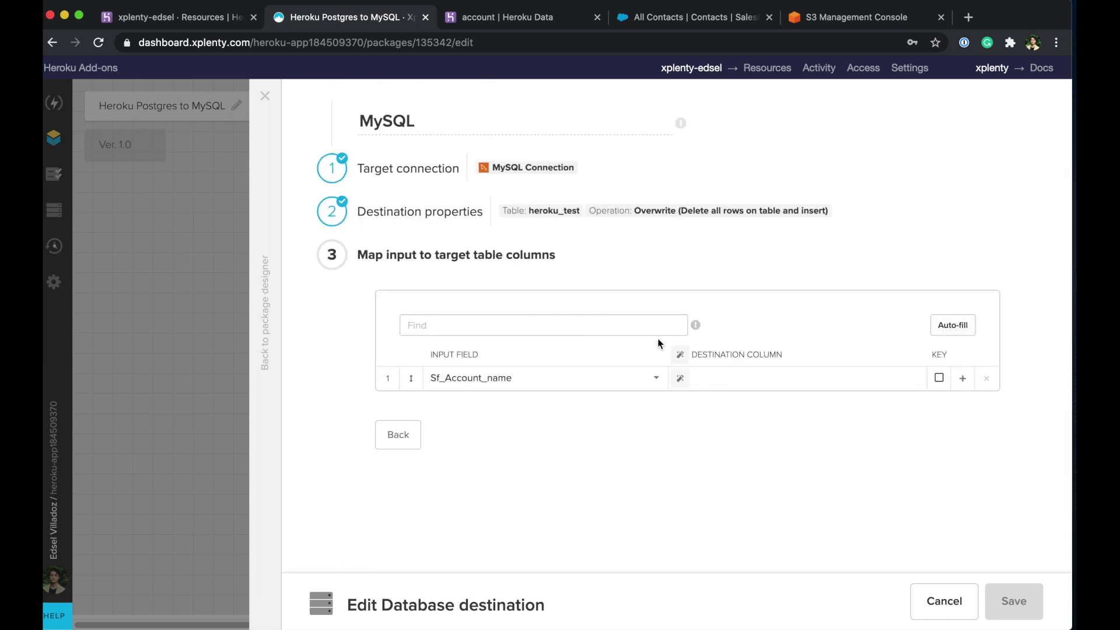
click(953, 325)
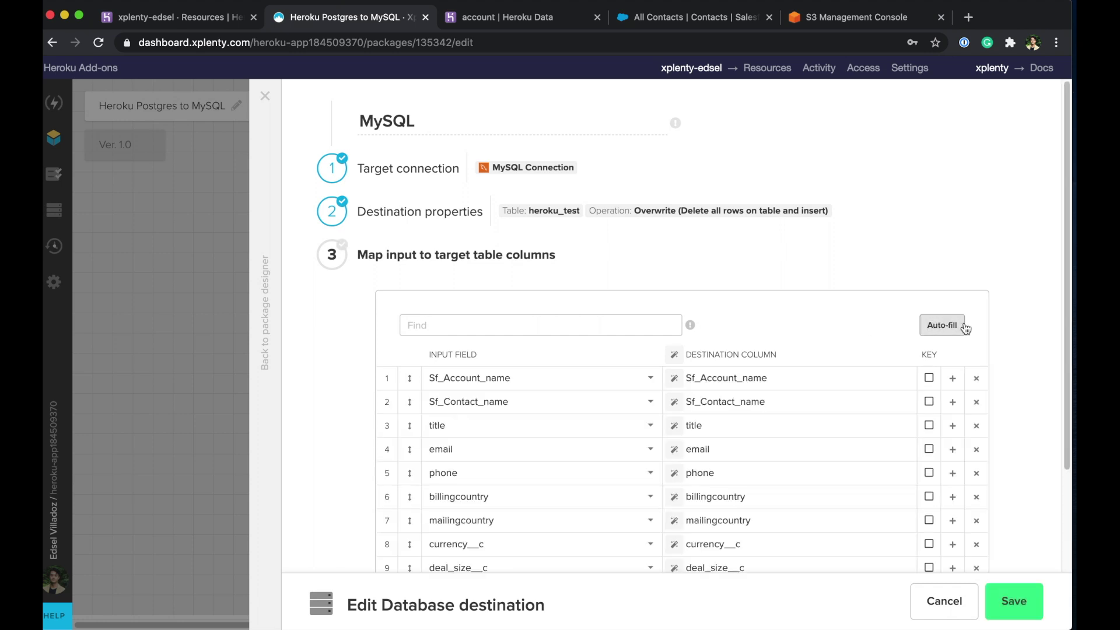
scroll(999, 303, down, 3)
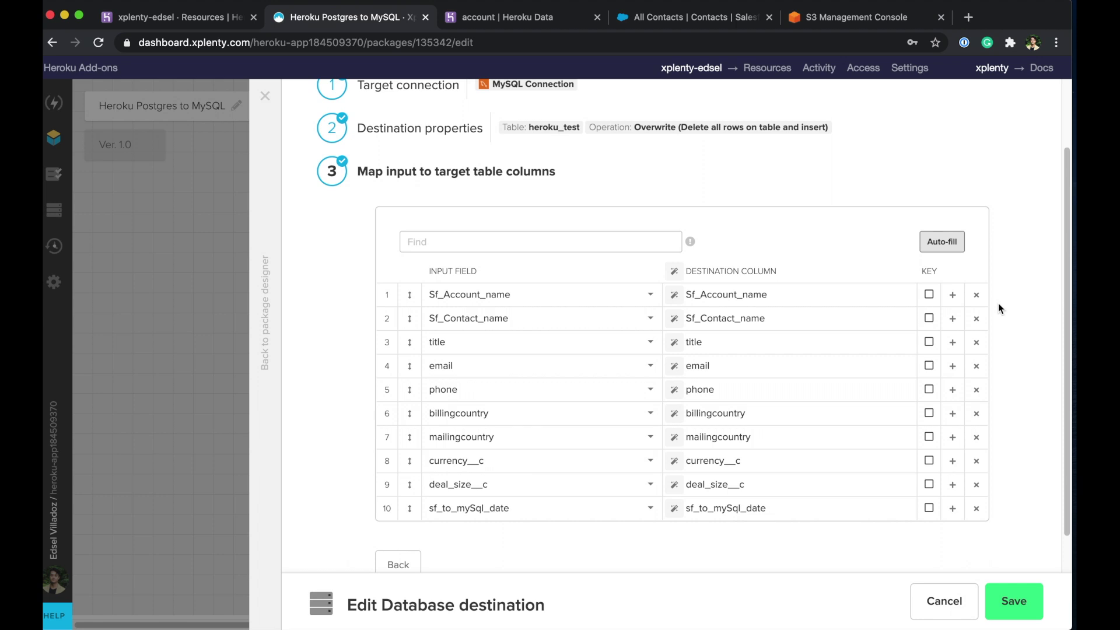
click(1015, 596)
Step: Add a file storage destination named S3 after clone_4, targeting xplenty-onboarding bucket, directory edsel/examples
mouse_move(571, 453)
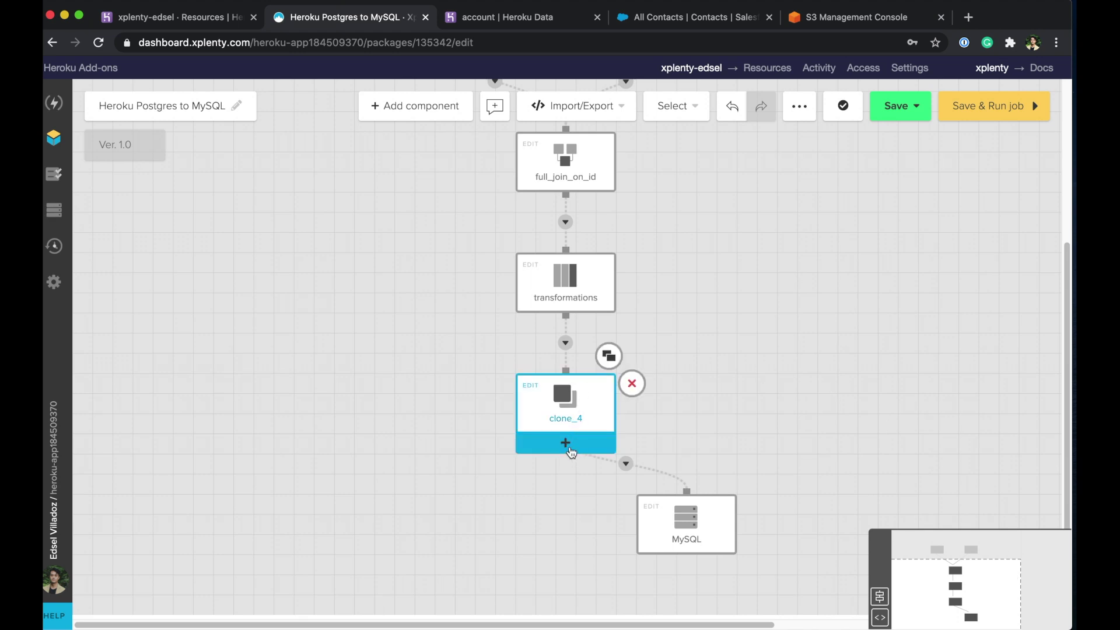
click(566, 444)
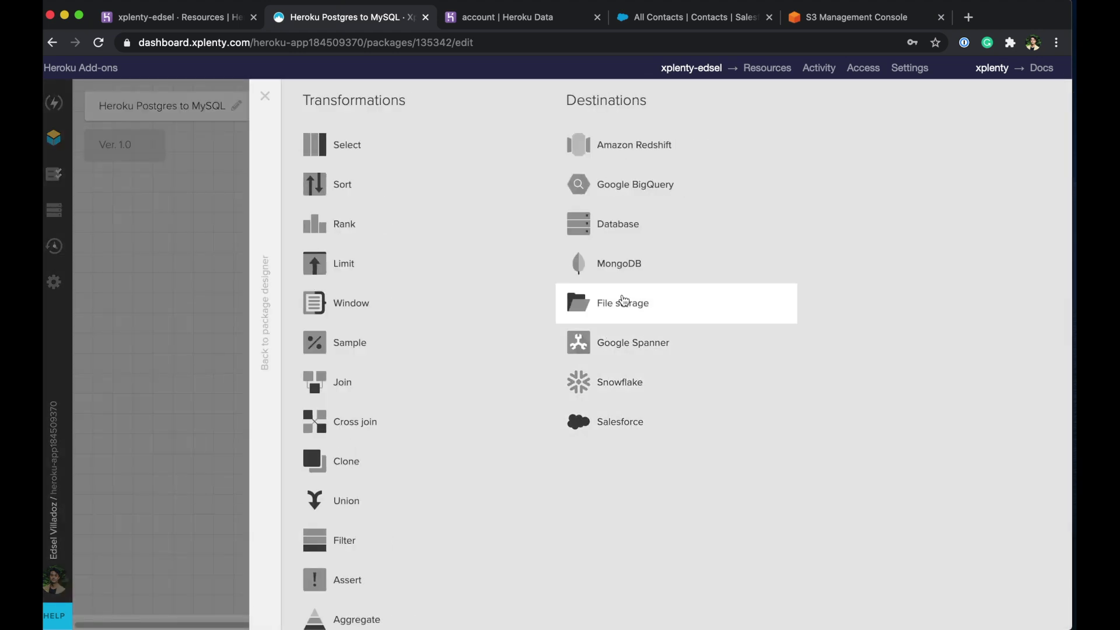
click(622, 302)
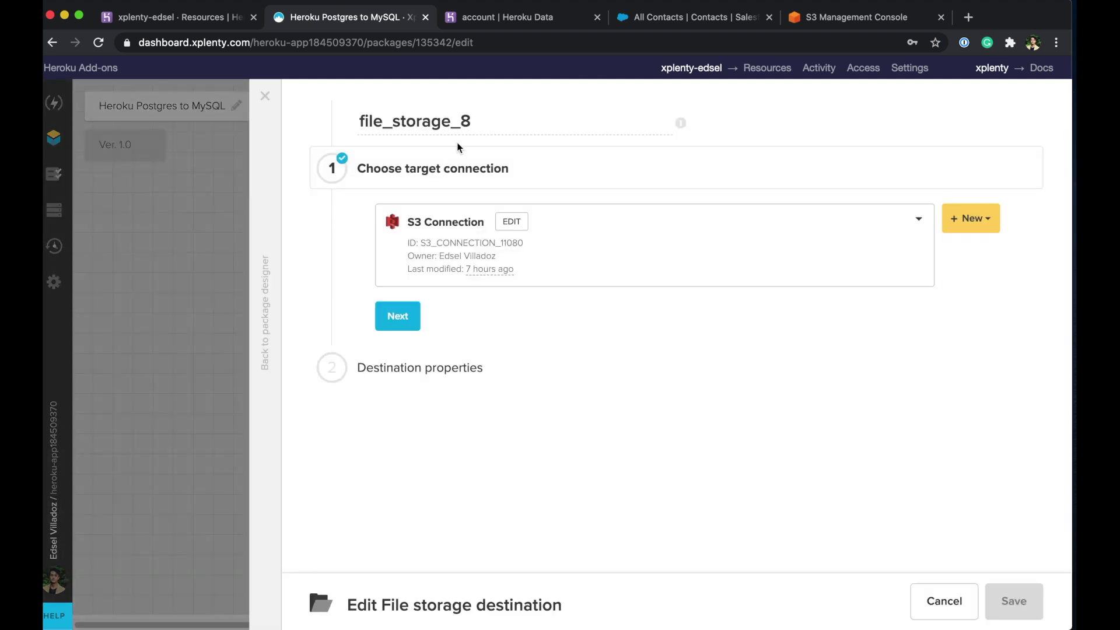
drag(473, 121, 357, 120)
text(S3)
click(398, 316)
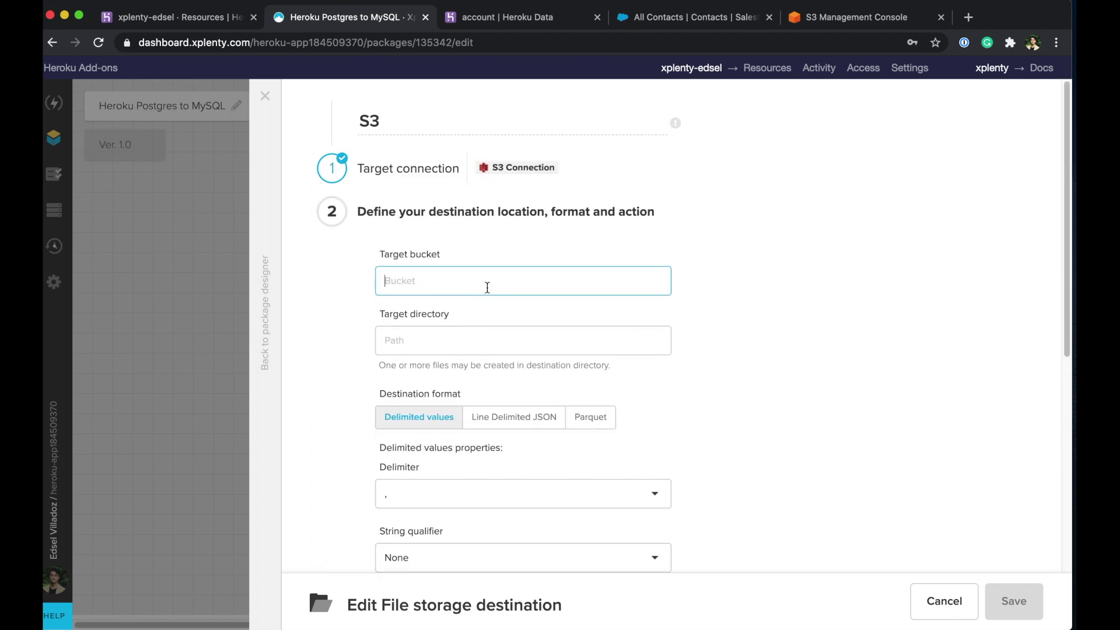
text(xplenty-onboarding)
click(484, 344)
text(edsel/exa)
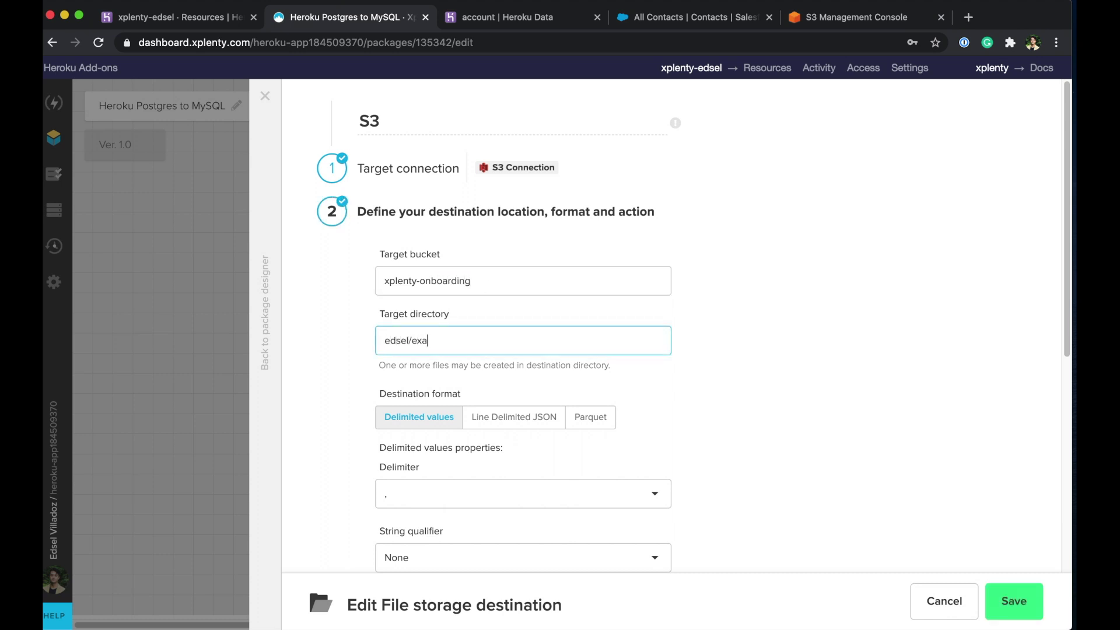
text(mples)
Step: Use a double-quote string qualifier and a single-quote escape character
scroll(527, 339, down, 1)
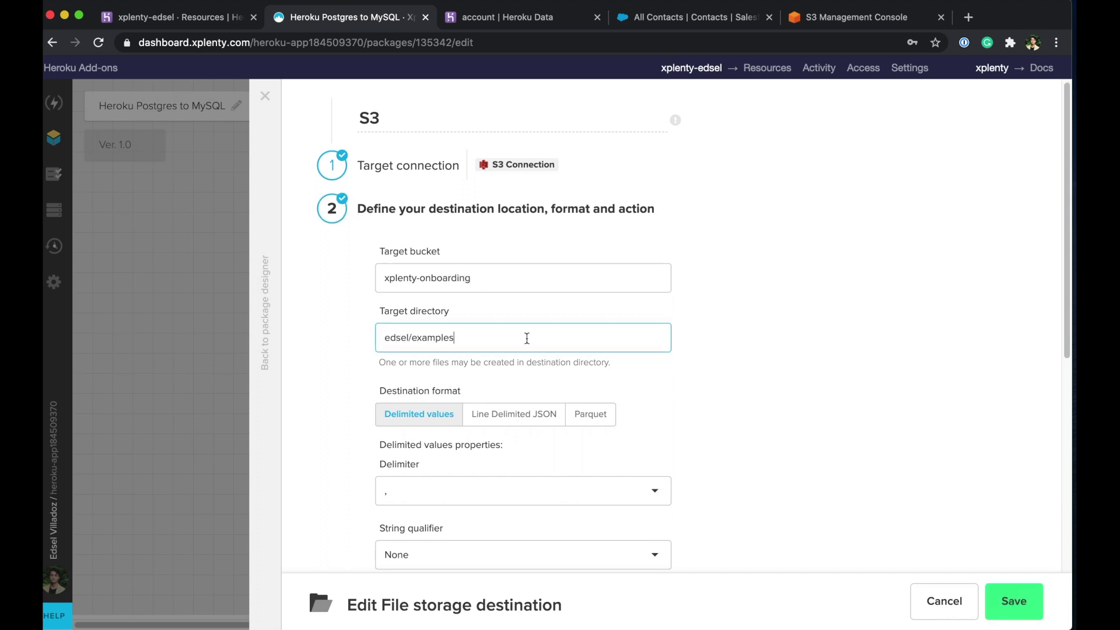
scroll(526, 339, down, 3)
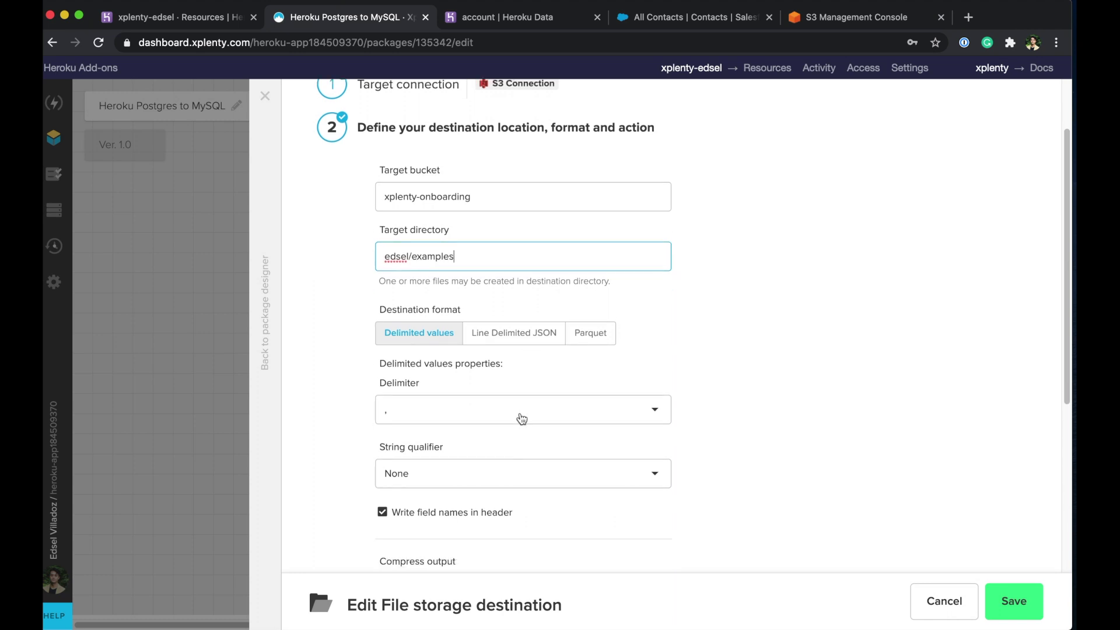
click(483, 473)
scroll(479, 485, down, 3)
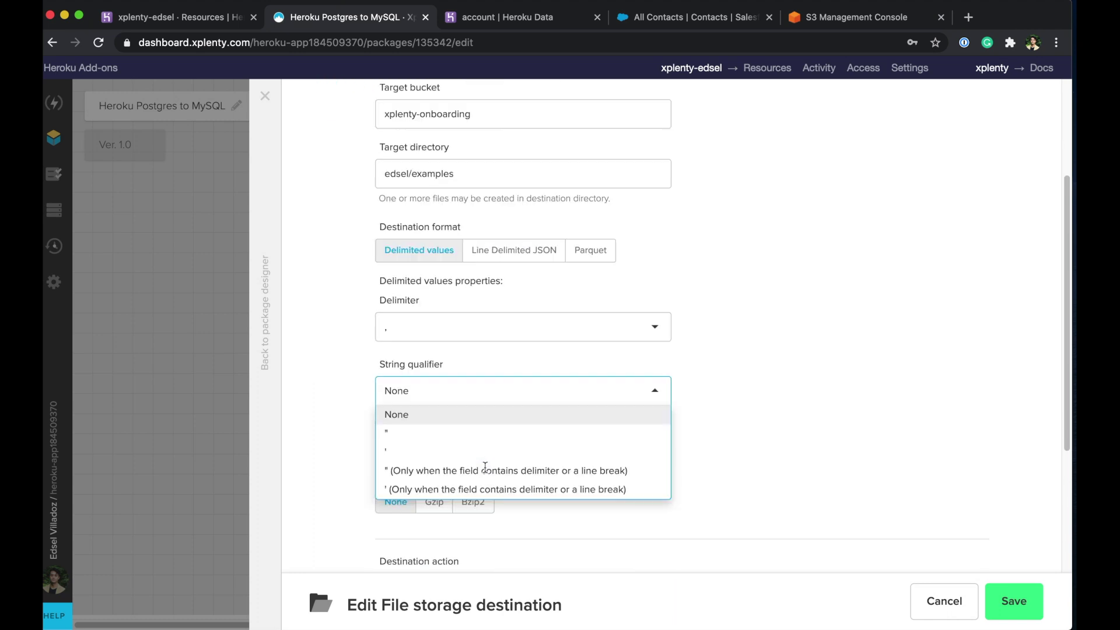
click(423, 440)
click(428, 452)
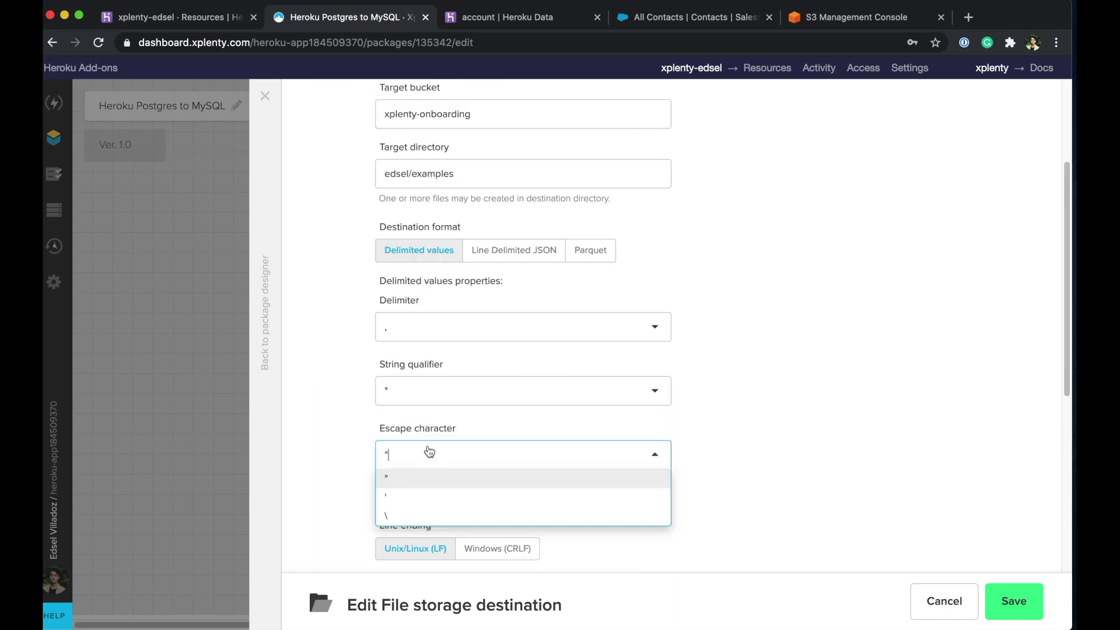
click(410, 493)
click(420, 458)
click(408, 498)
Step: Replace existing files, merge output into one file with custom prefix heroku_test_, and save
scroll(629, 380, down, 5)
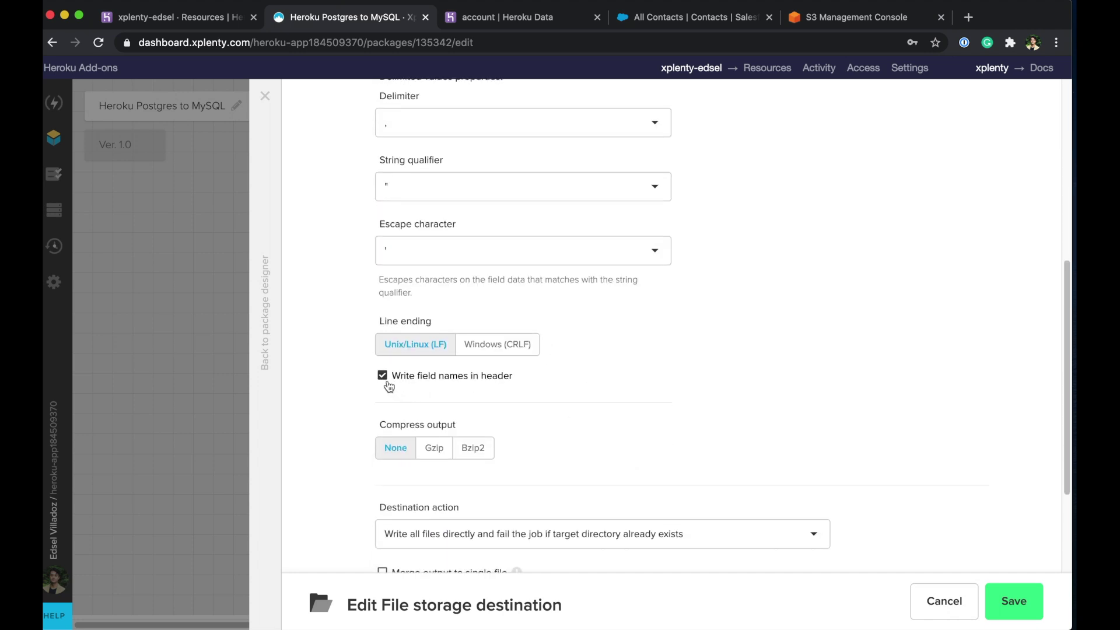
scroll(398, 404, down, 2)
scroll(401, 408, down, 1)
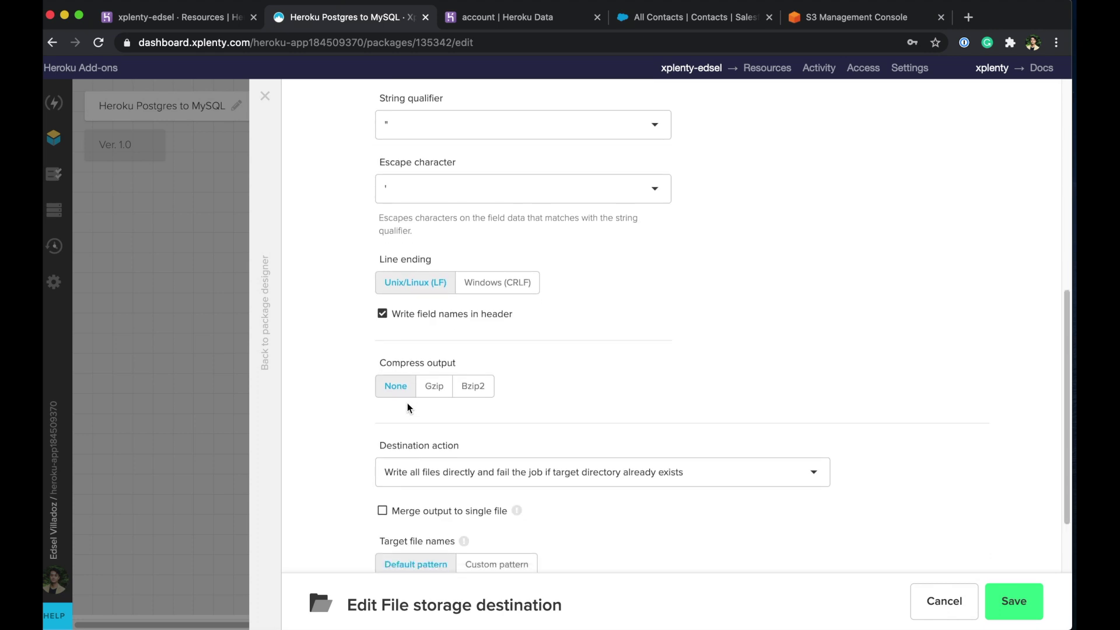
click(442, 483)
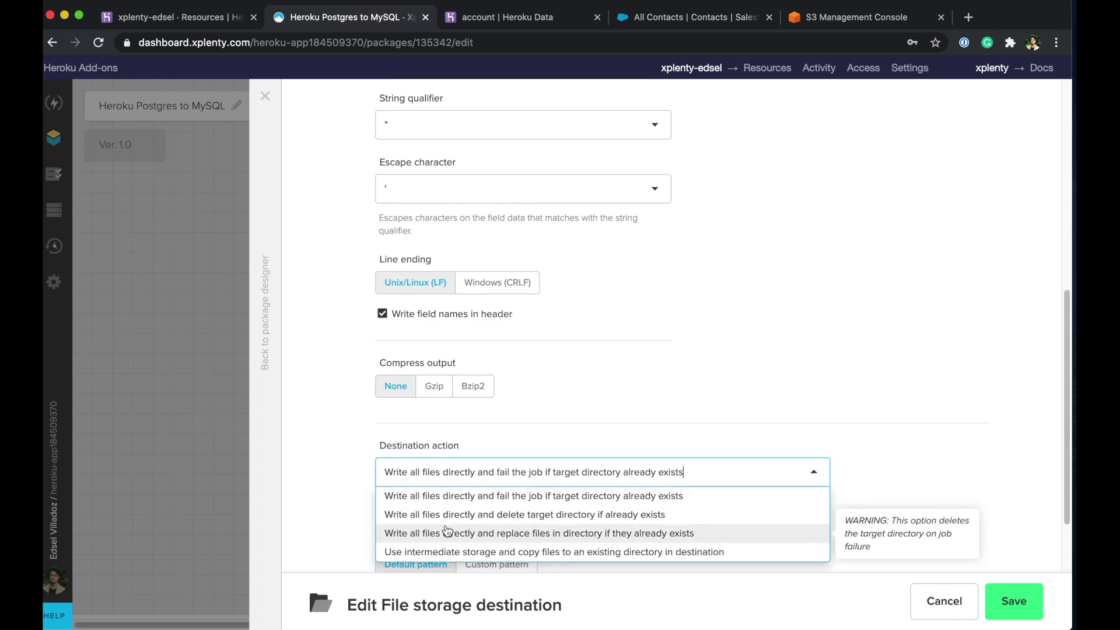
click(447, 532)
scroll(356, 452, down, 3)
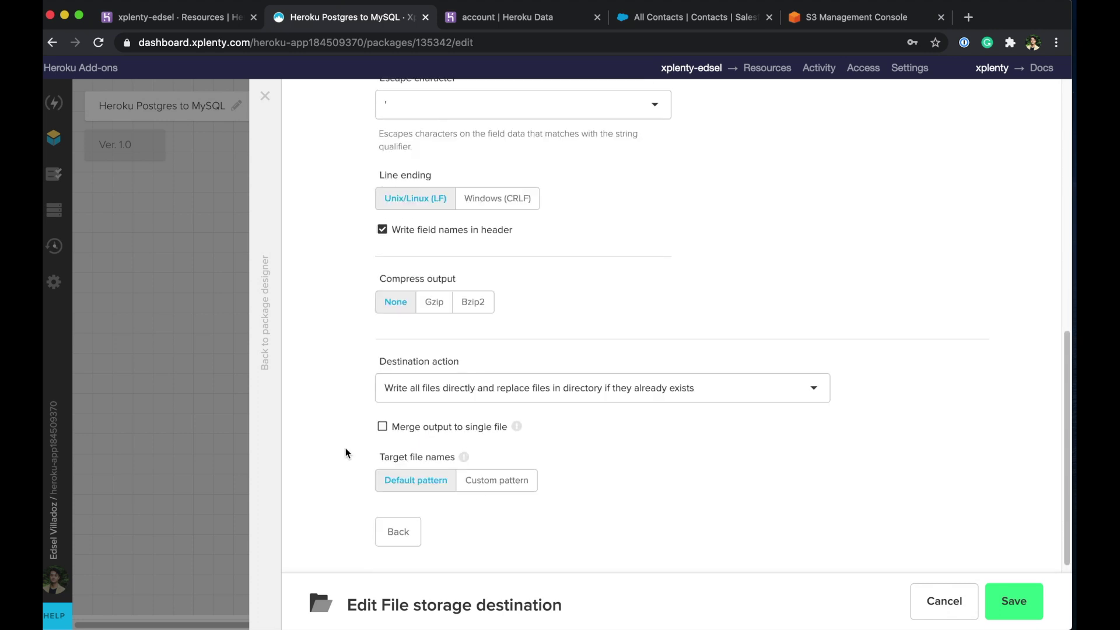
click(382, 430)
click(493, 485)
click(415, 528)
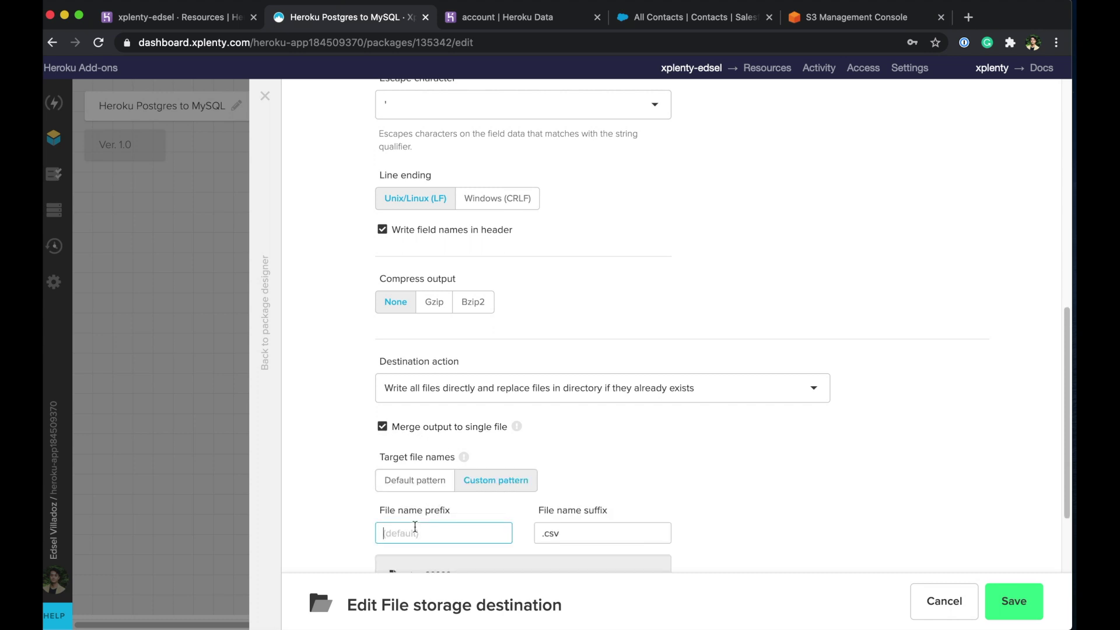
text(heroku_test_)
scroll(496, 461, down, 2)
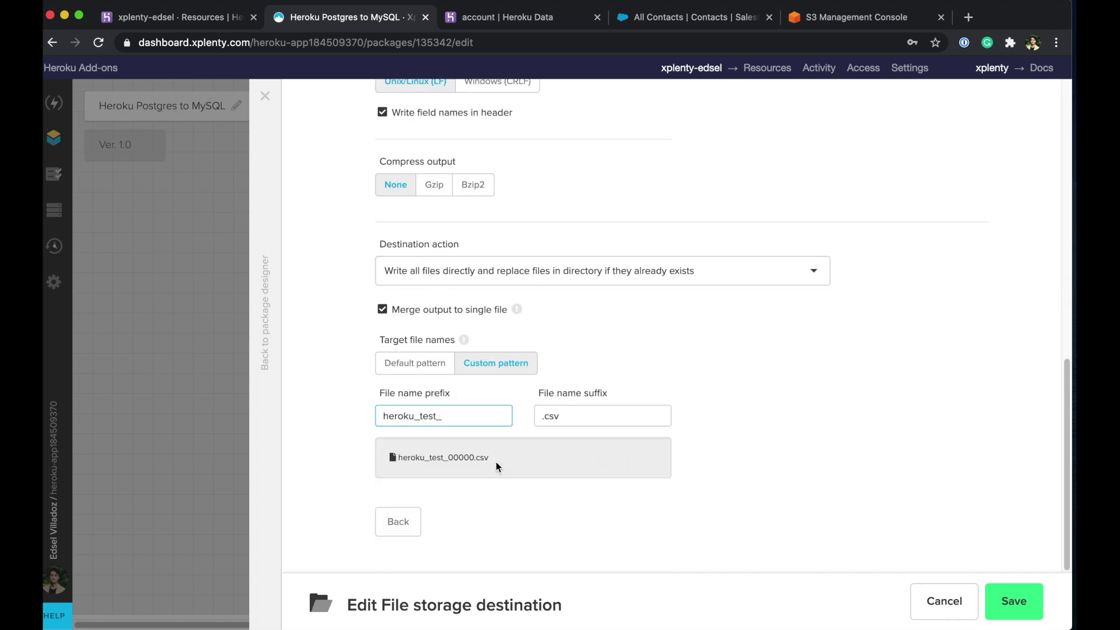
click(1031, 610)
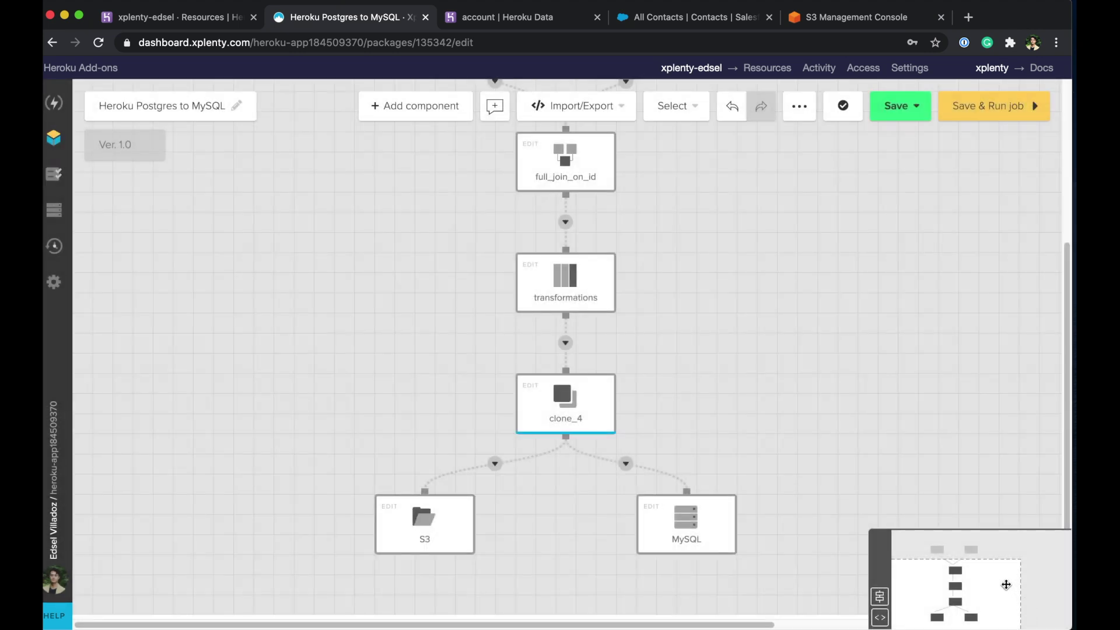
Step: Save and validate the package, then dismiss the validation result
scroll(837, 431, up, 4)
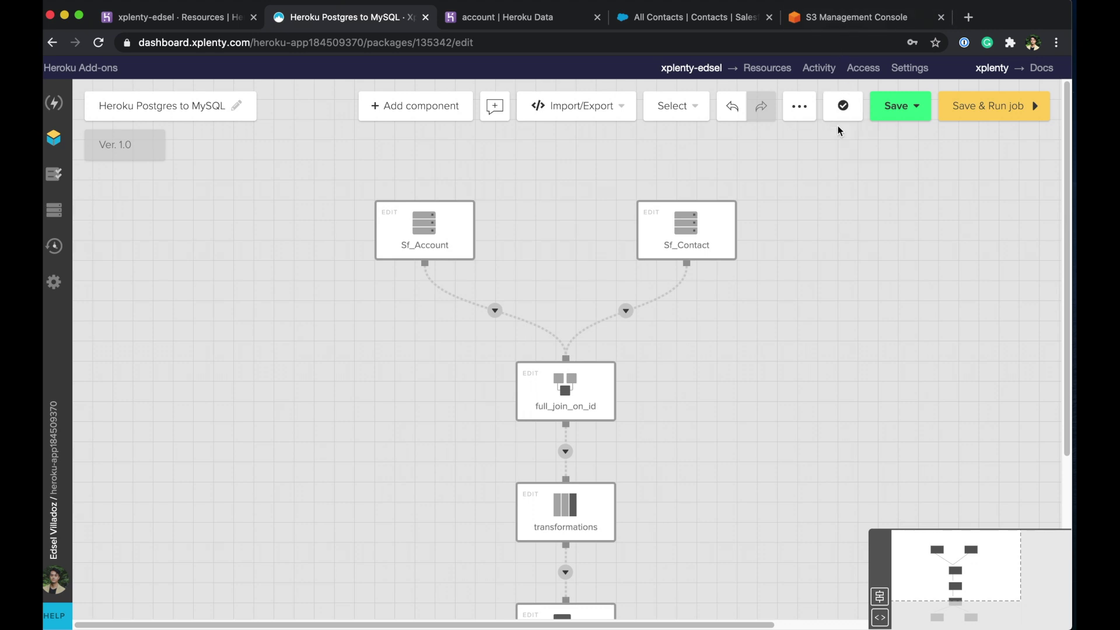
click(843, 106)
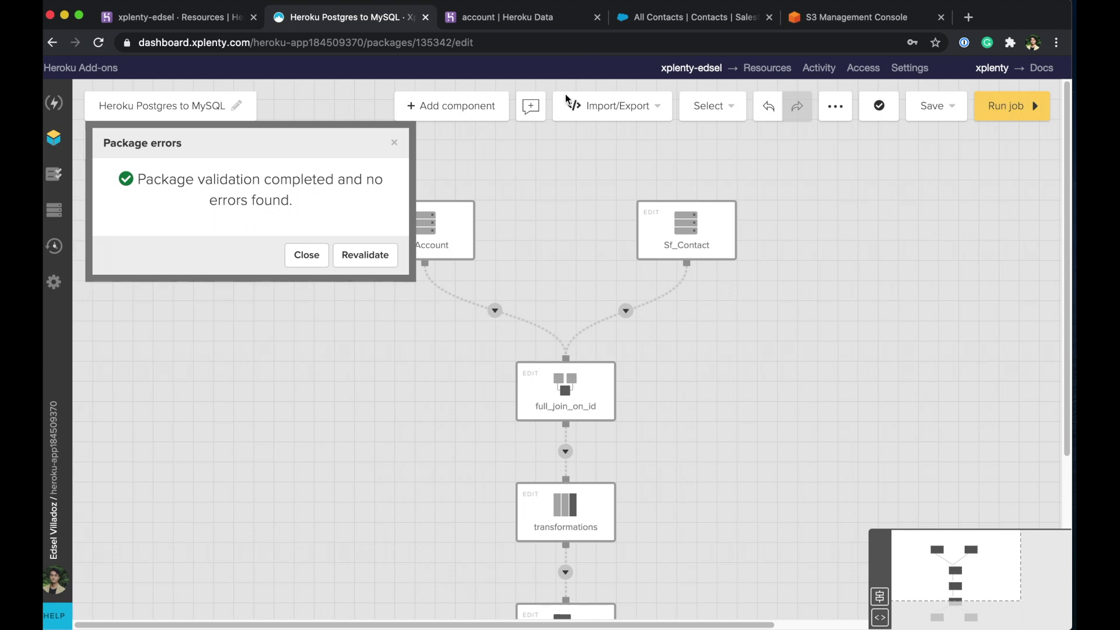
click(312, 260)
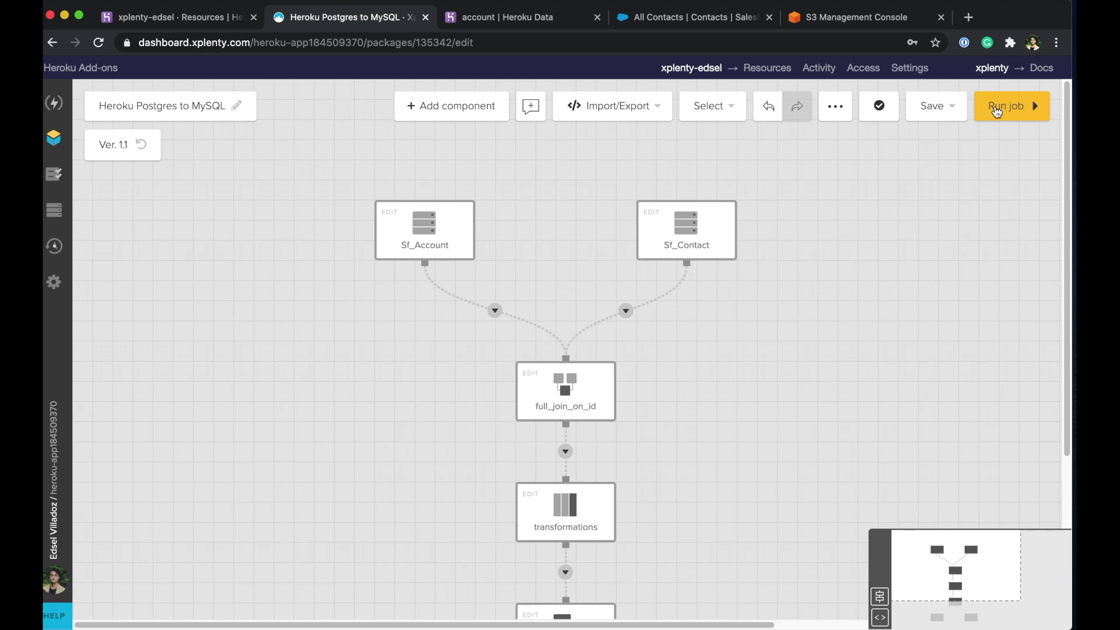
Step: Open and close the version rollback panel, then start a new job run
click(138, 152)
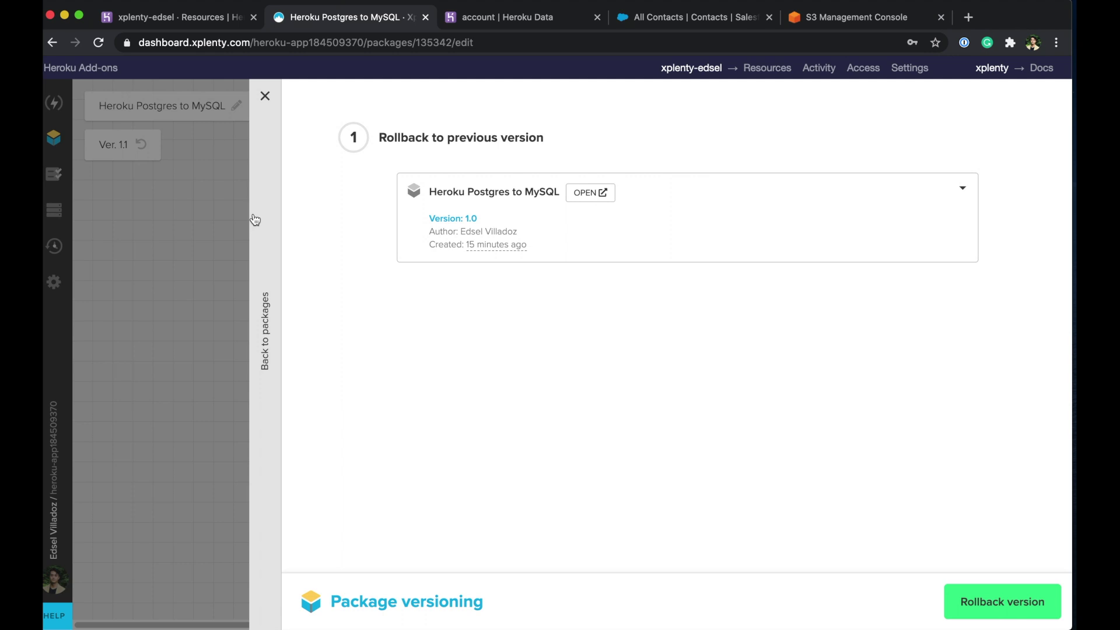
click(254, 217)
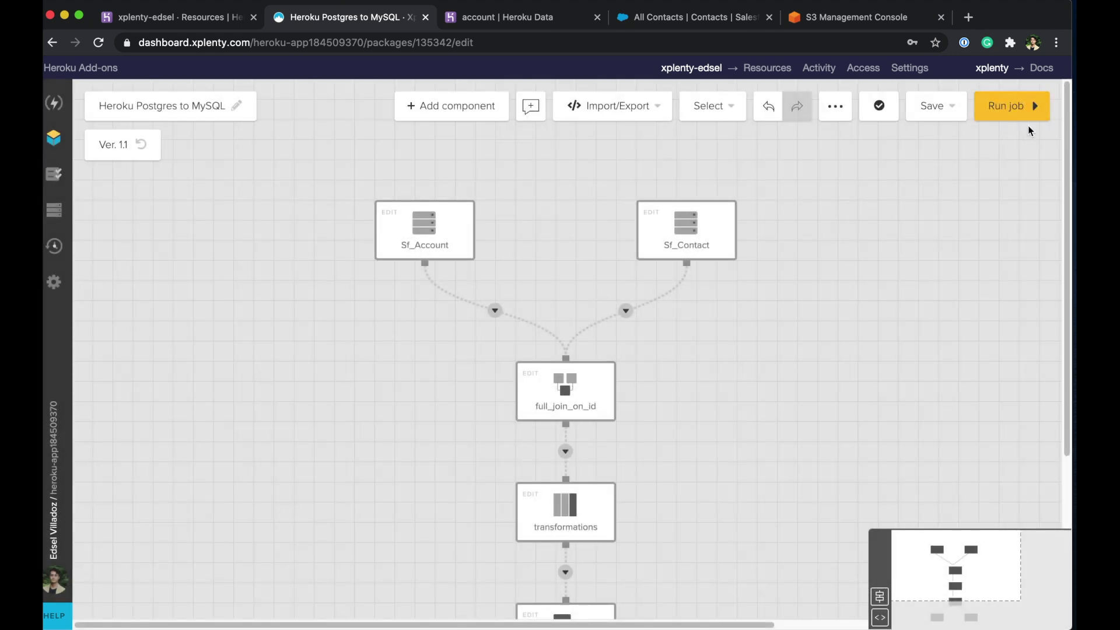
click(1027, 121)
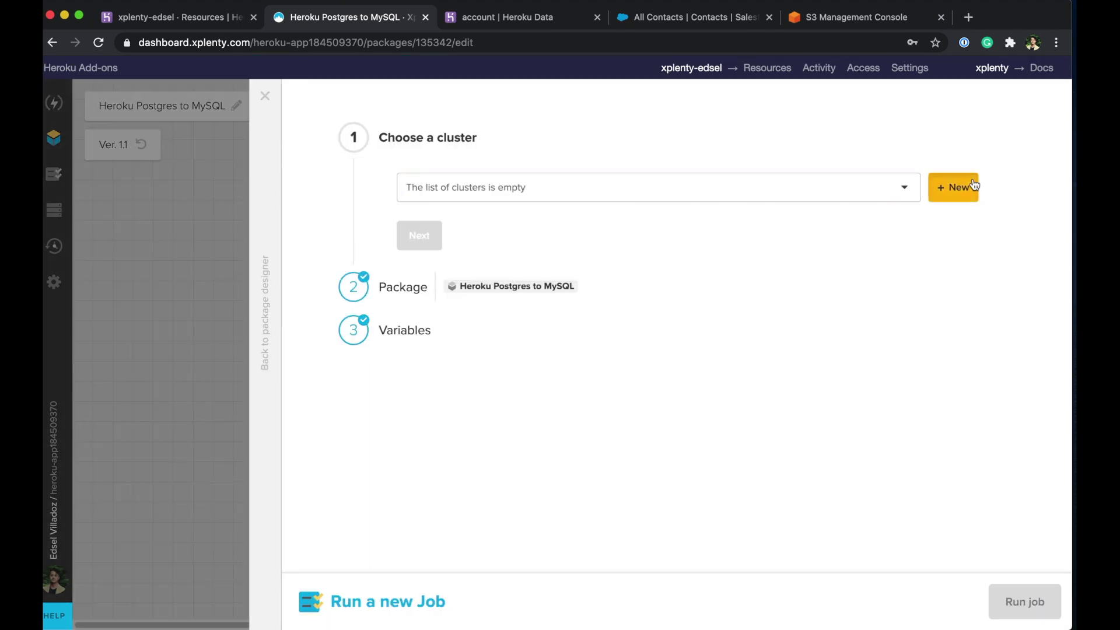
Step: Create a new Sandbox cluster that auto-terminates after 1 hour of inactivity
click(971, 187)
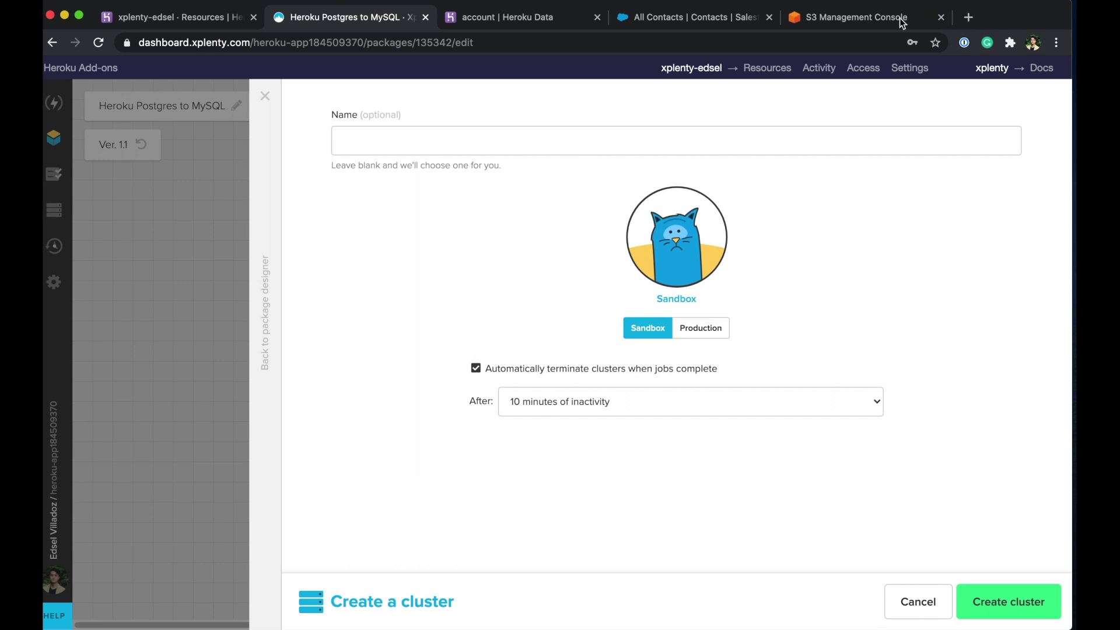
click(702, 329)
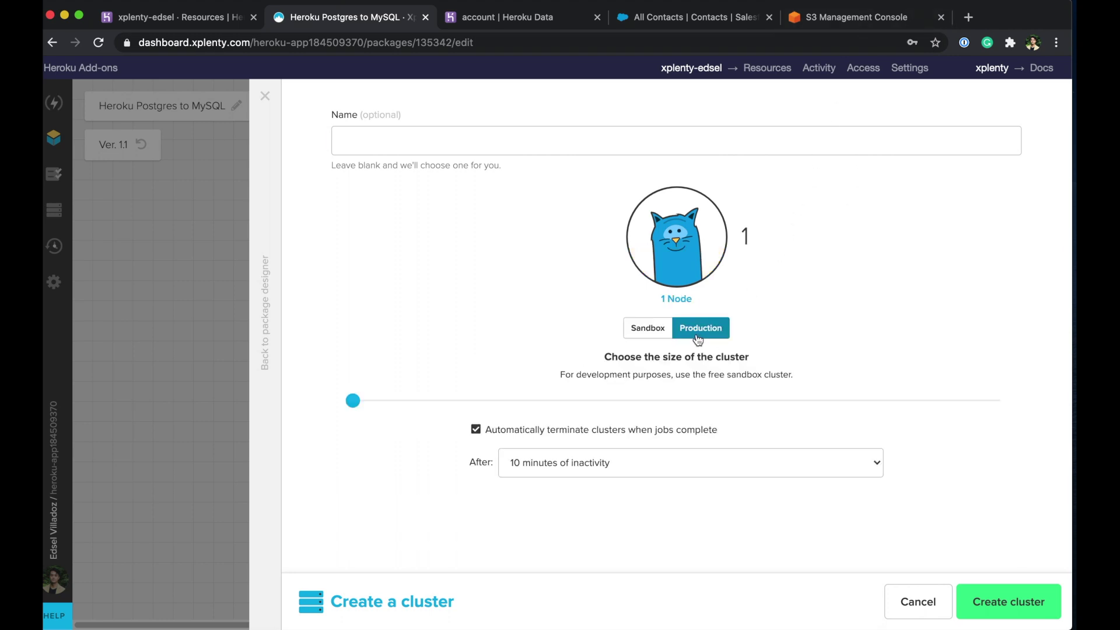
click(655, 330)
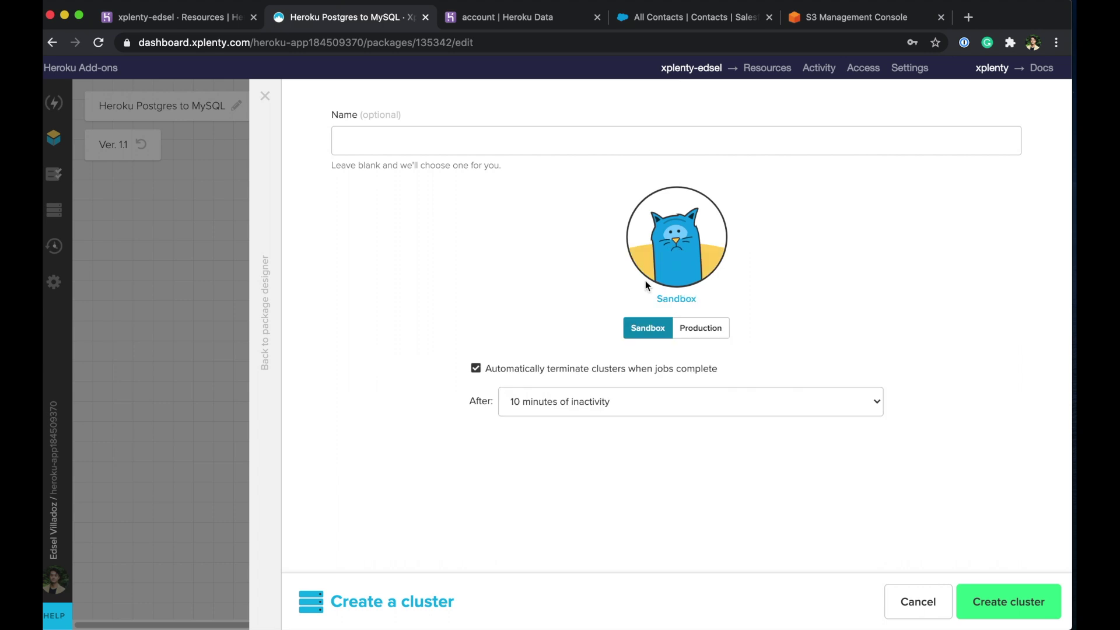
click(633, 409)
click(624, 432)
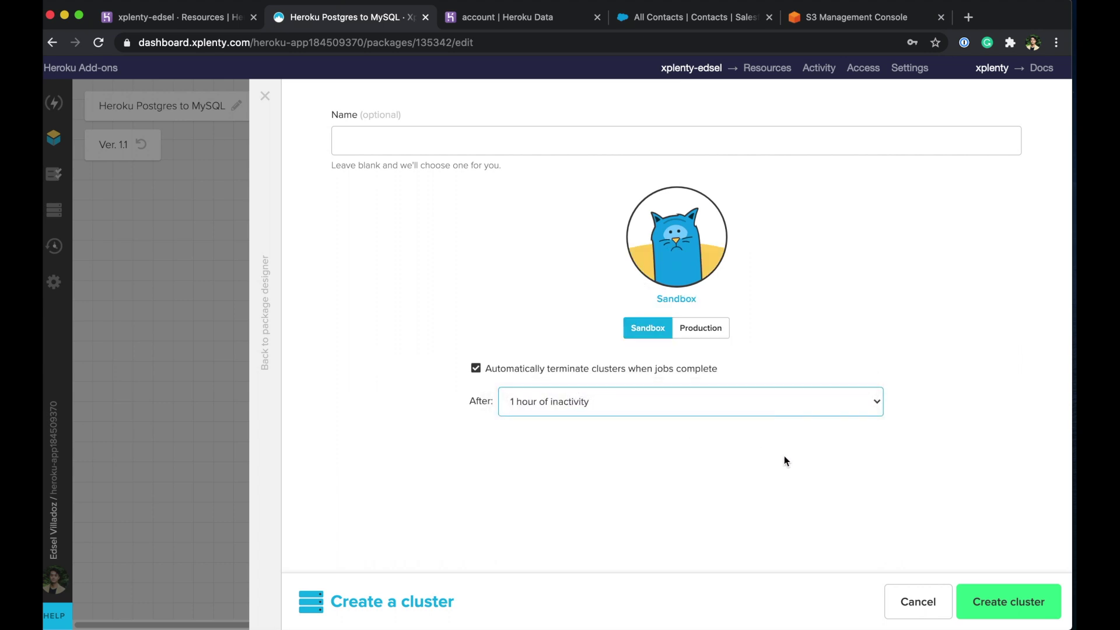
click(1013, 601)
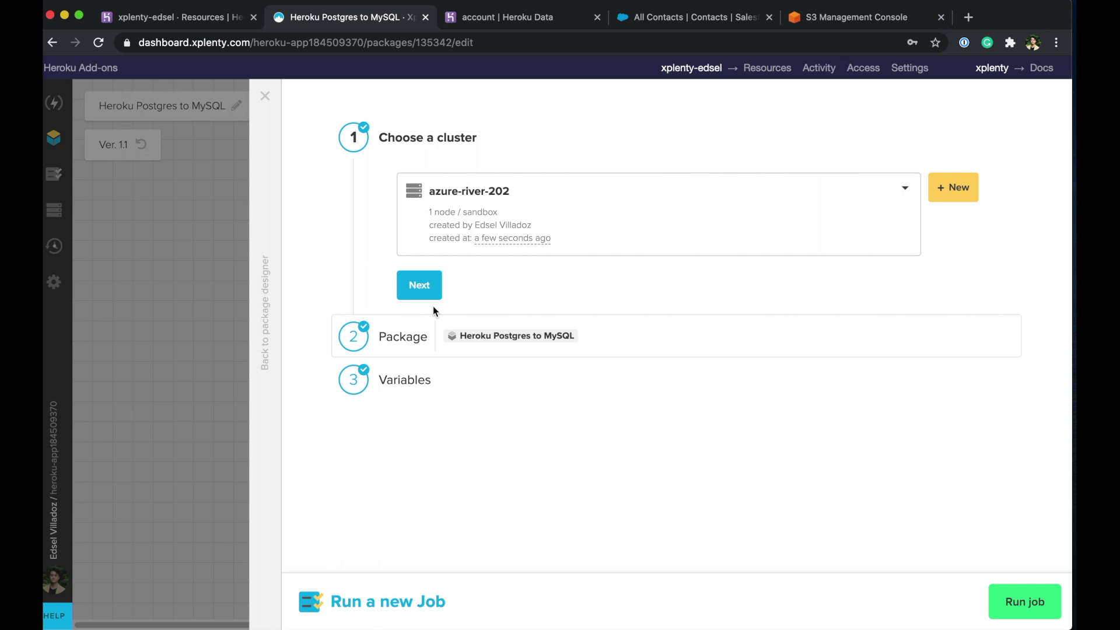
Step: Submit the job on cluster azure-river-202 with default package variables
click(422, 295)
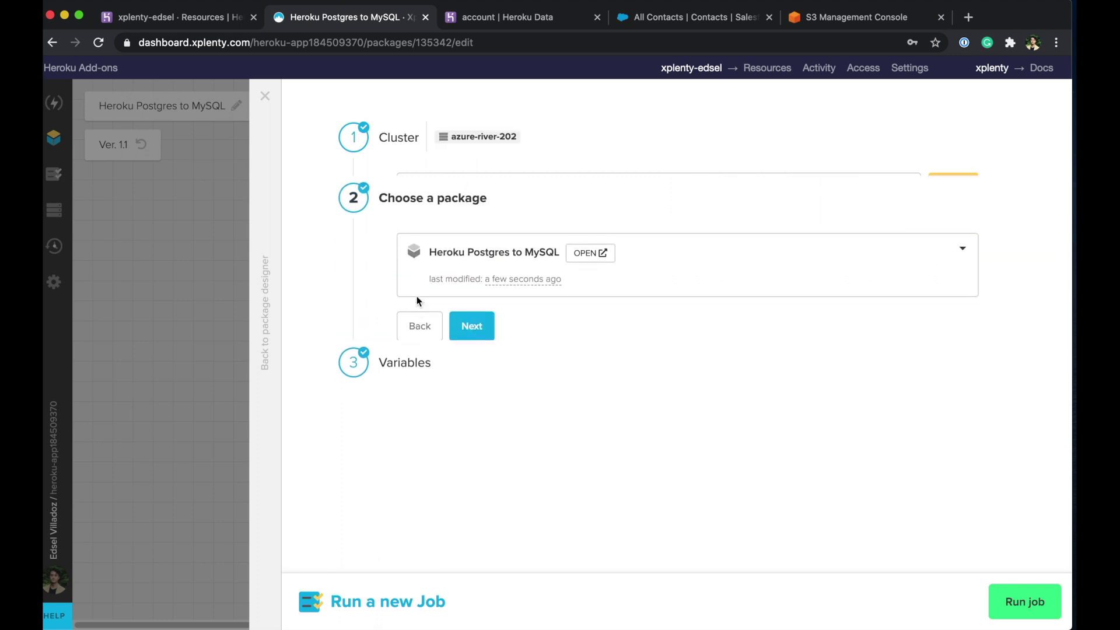
click(474, 309)
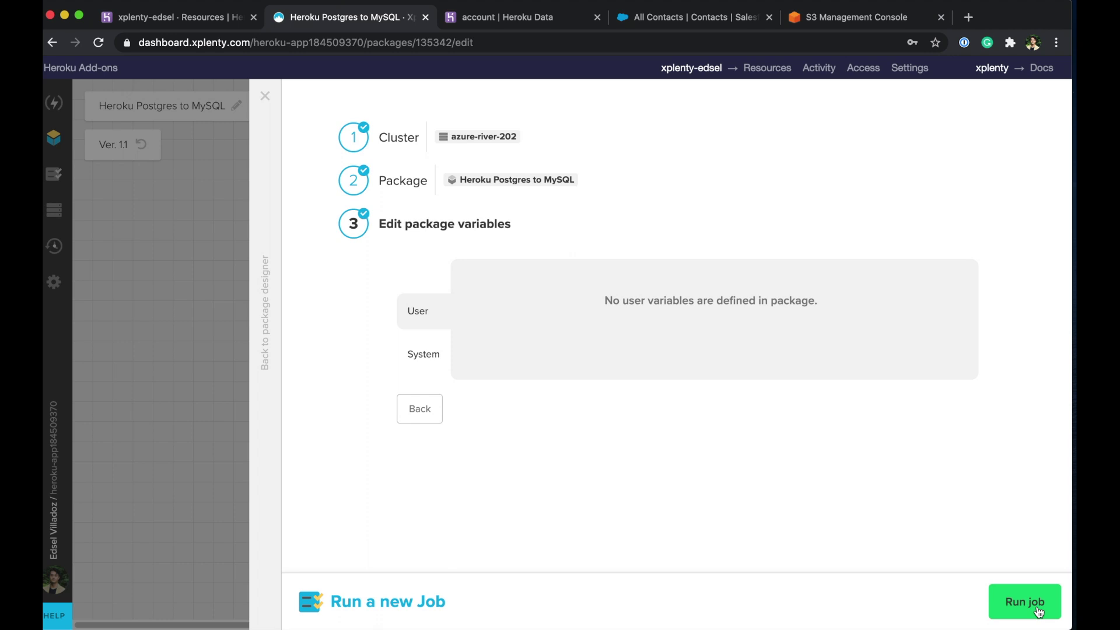
click(1038, 610)
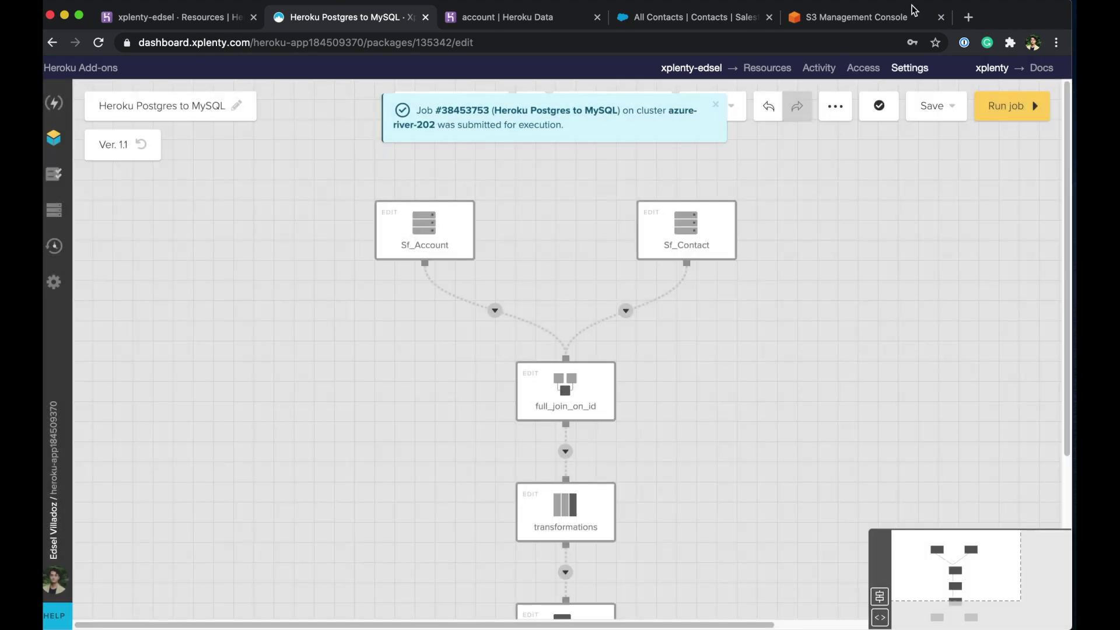
Step: Create a new Workflow-type package named 'Demo Workflow' from the Packages list
click(57, 139)
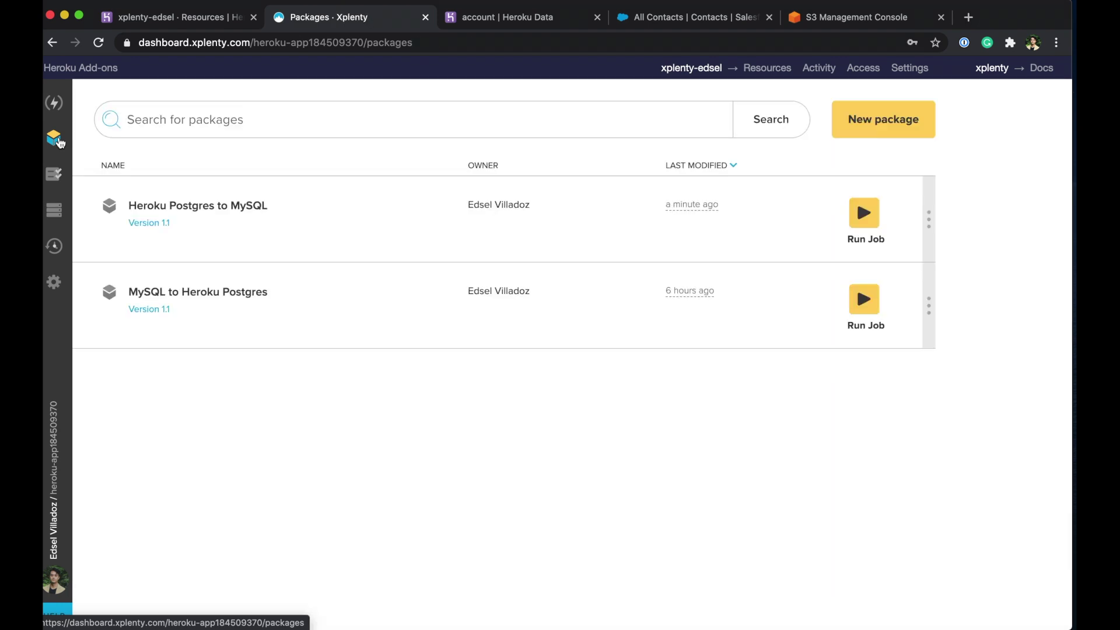
click(904, 130)
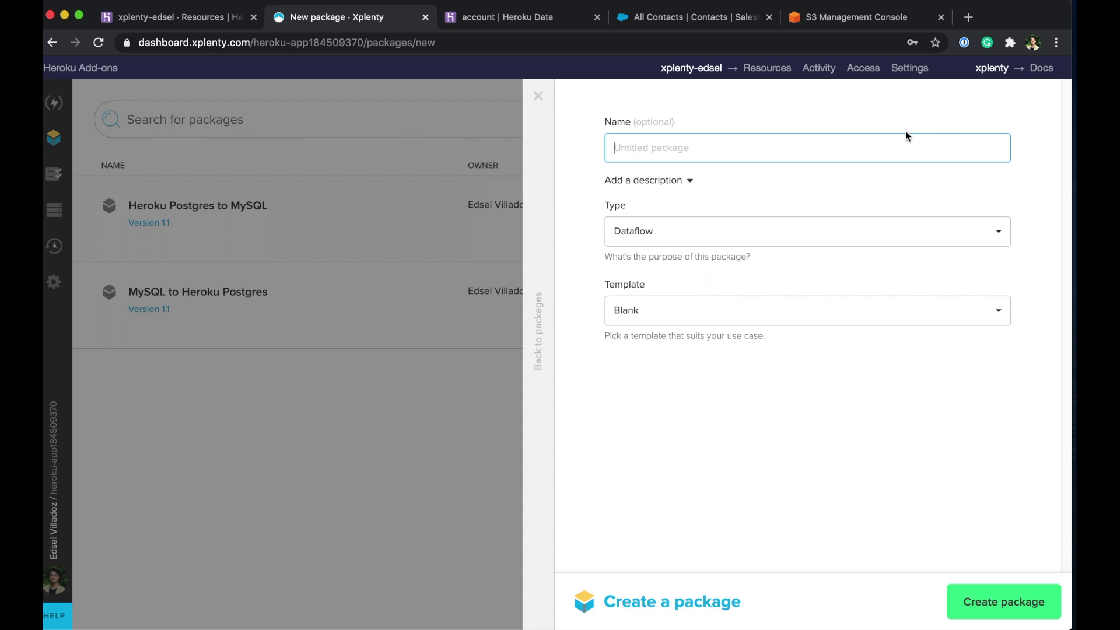
text(Demo Workflow)
click(879, 235)
click(845, 290)
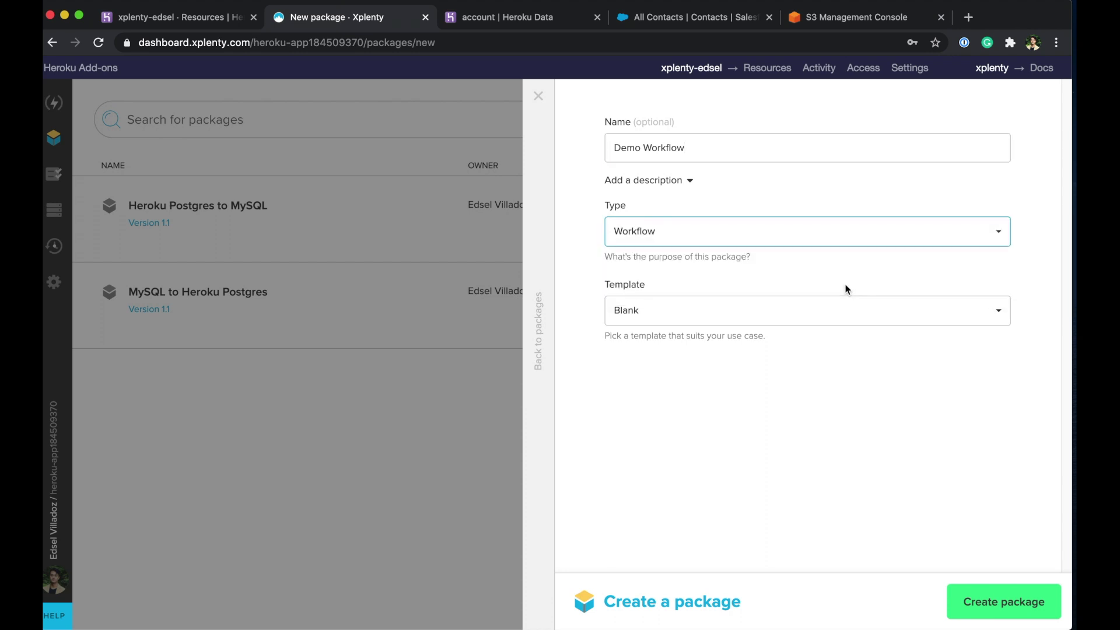
click(992, 585)
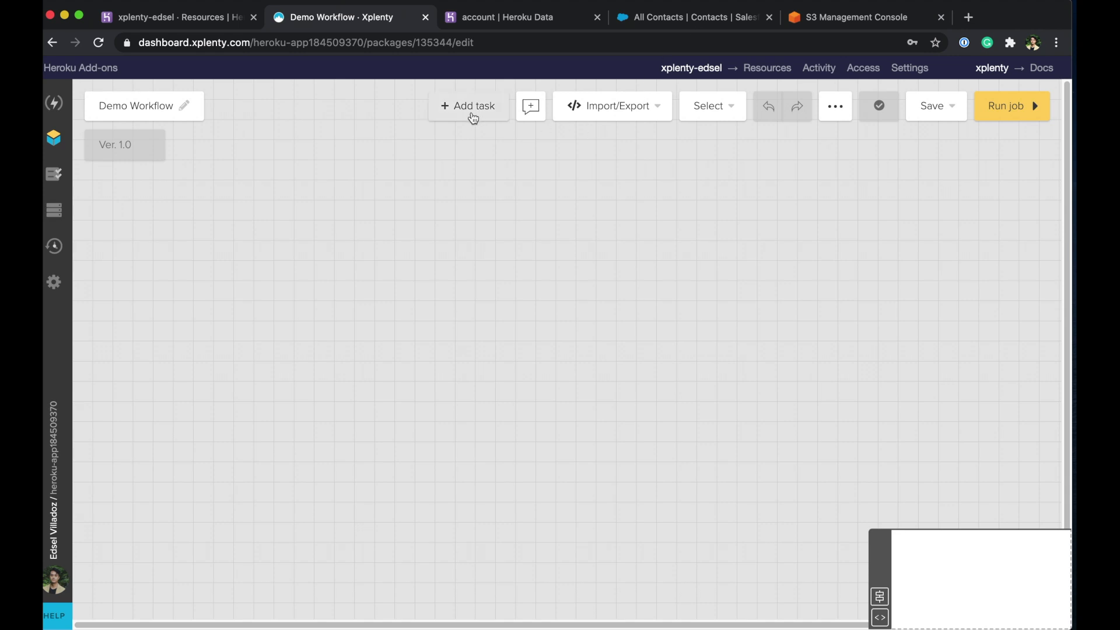
Step: Add an Execute SQL task, execute_sql_1, positioned at the upper left of the canvas
click(471, 111)
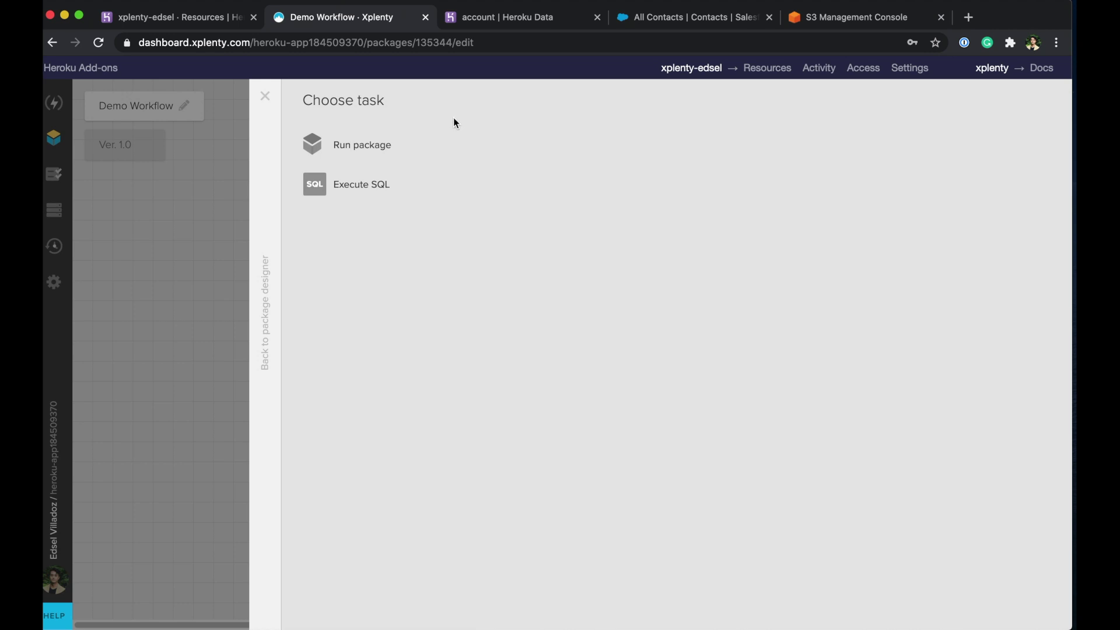
click(384, 176)
drag(583, 180, 426, 183)
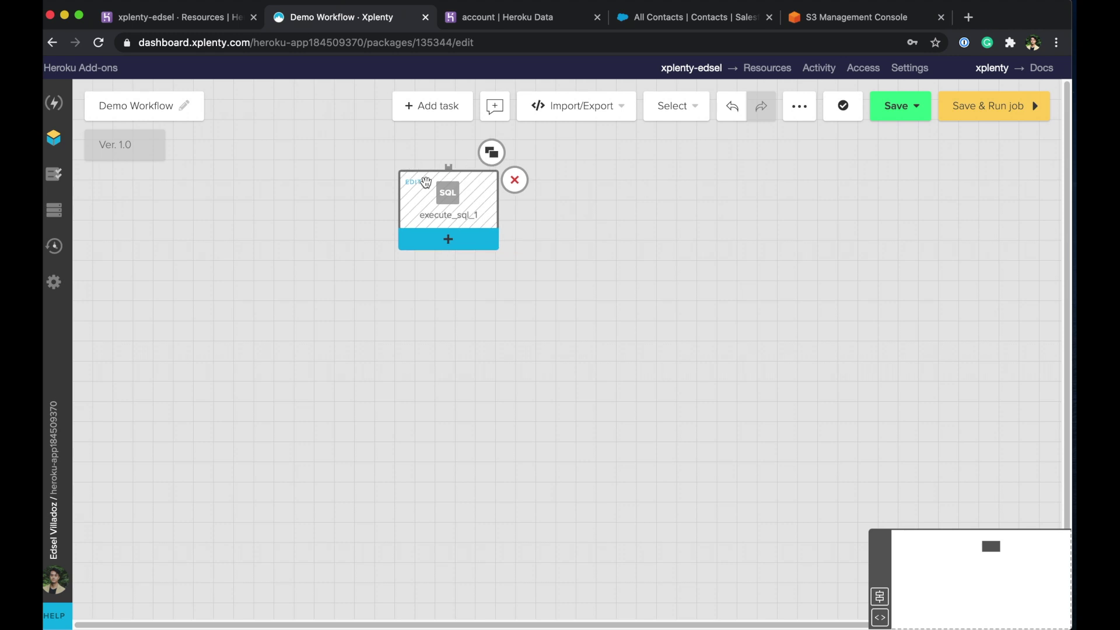
click(471, 195)
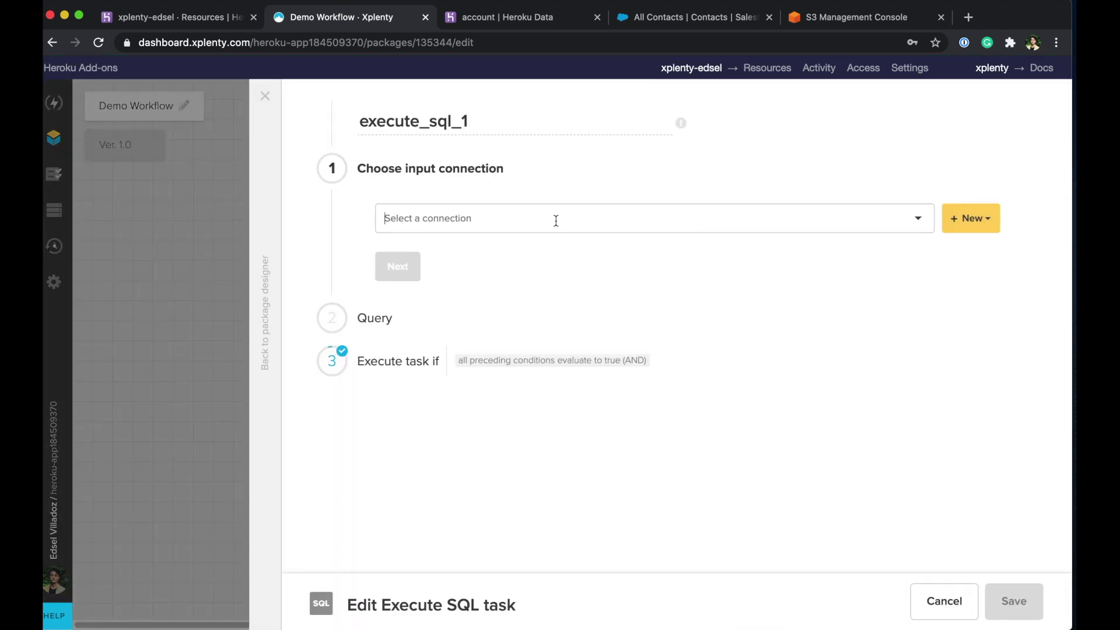
Step: Point execute_sql_1 at the Heroku Postgres Connection, step through its settings, and return to the canvas
click(556, 220)
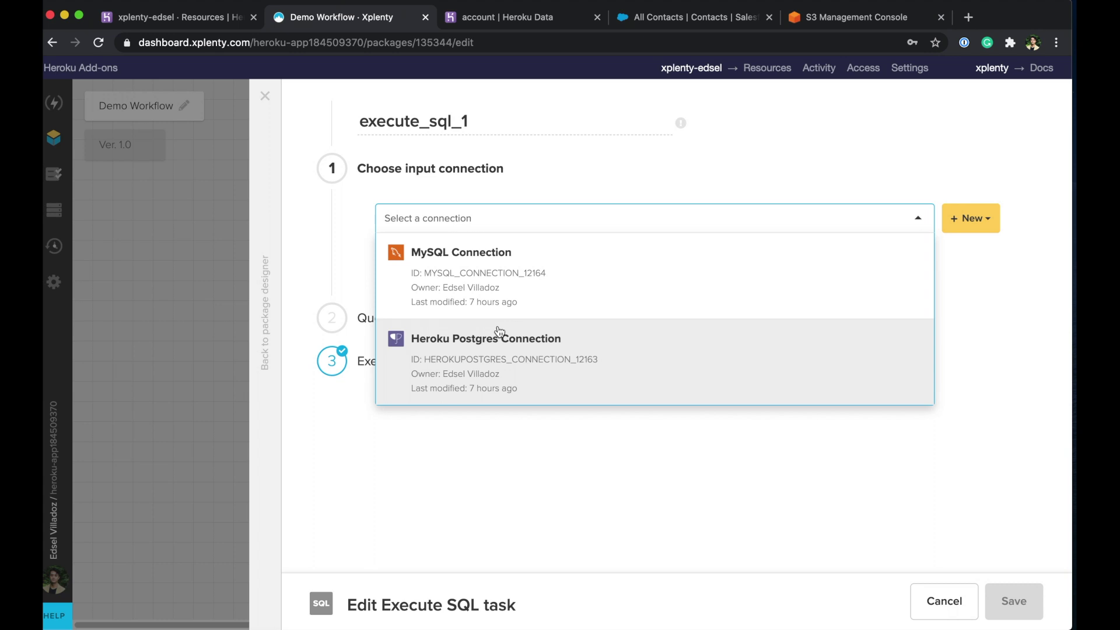
click(499, 332)
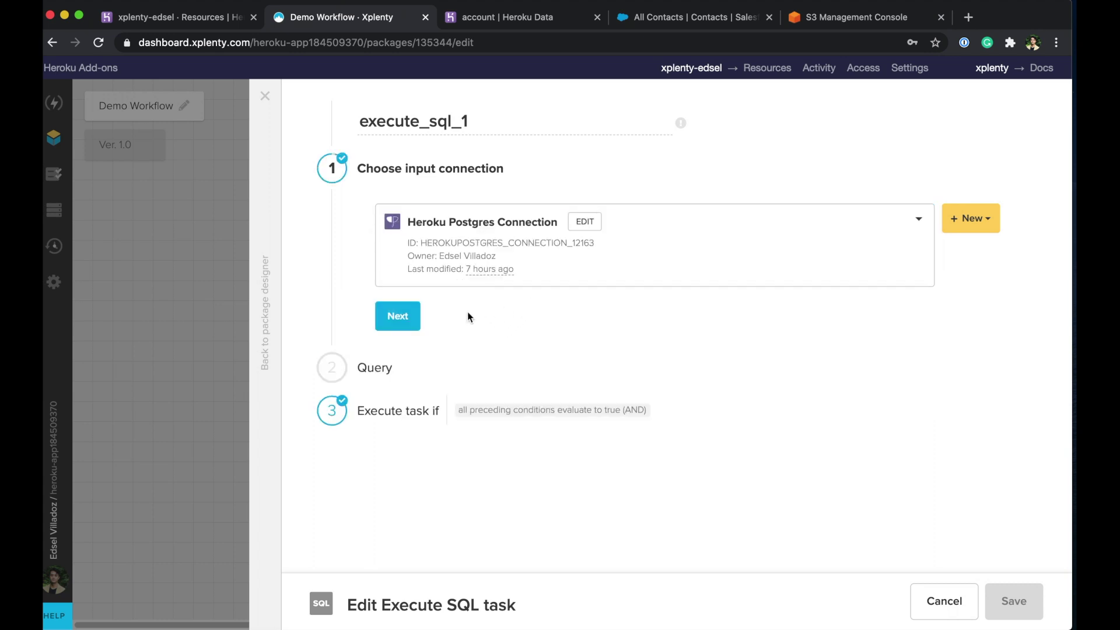
click(415, 318)
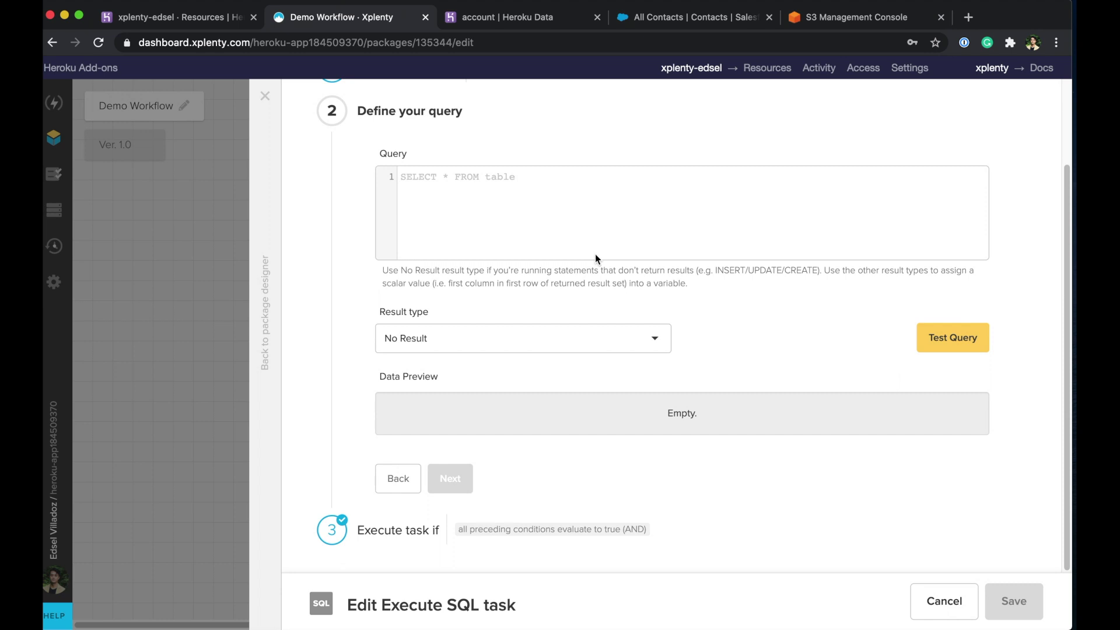
click(352, 528)
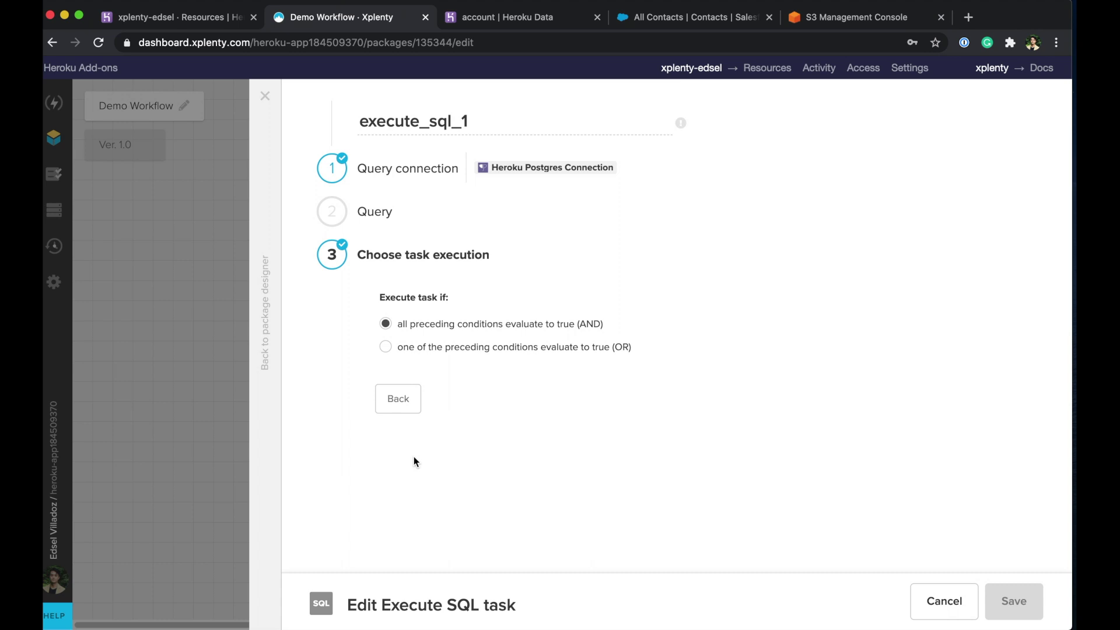
click(274, 399)
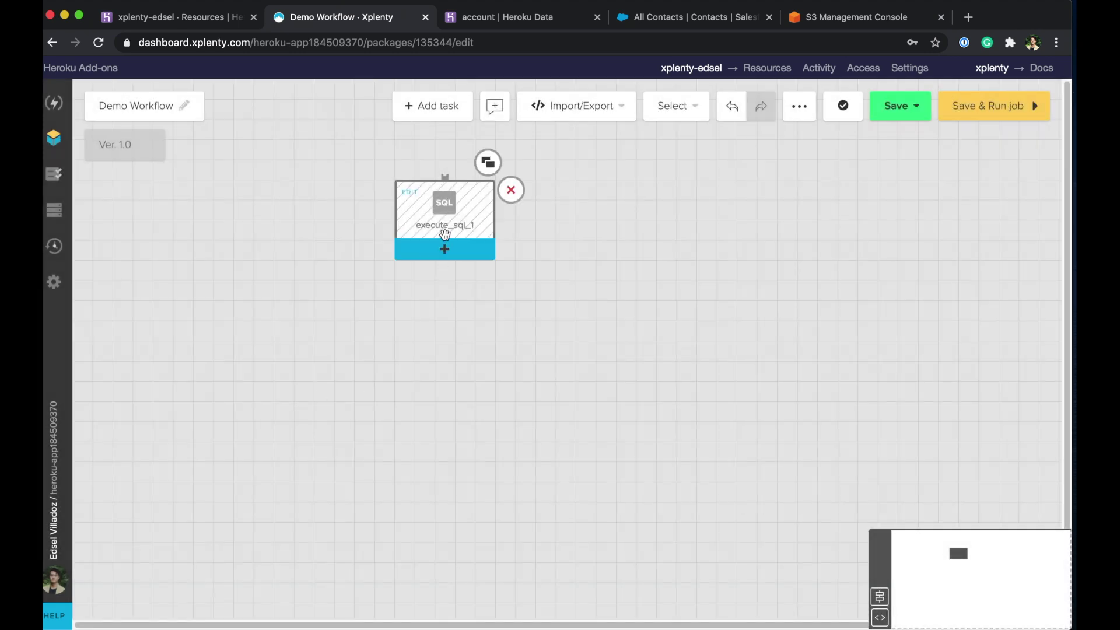
Step: Add a Run package task after execute_sql_1 in the Demo Workflow and open its settings
click(445, 250)
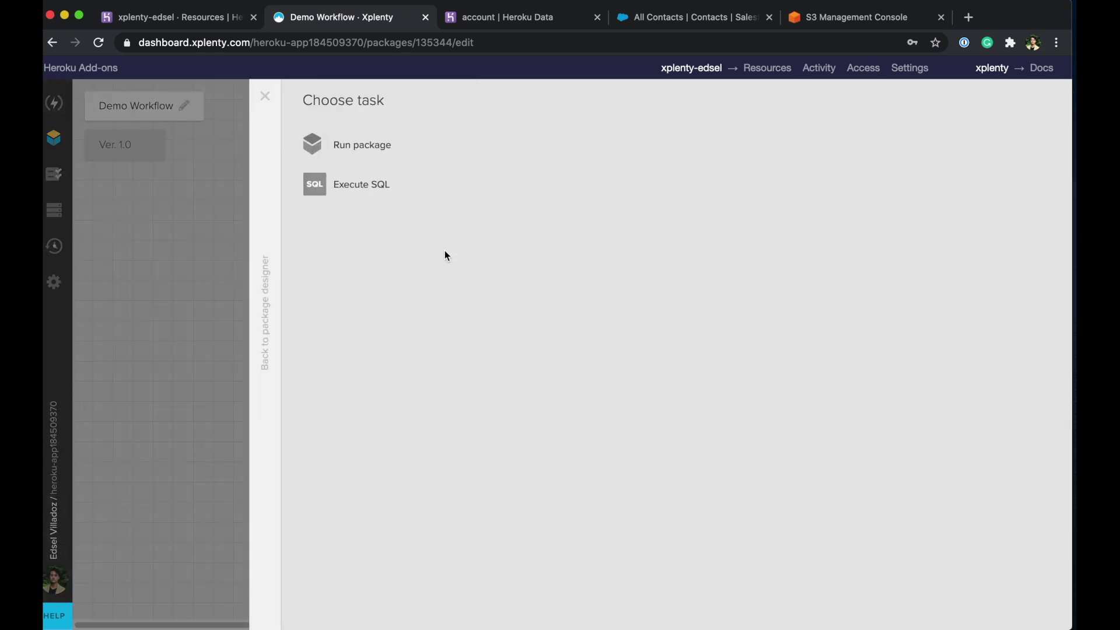
click(369, 148)
mouse_move(466, 330)
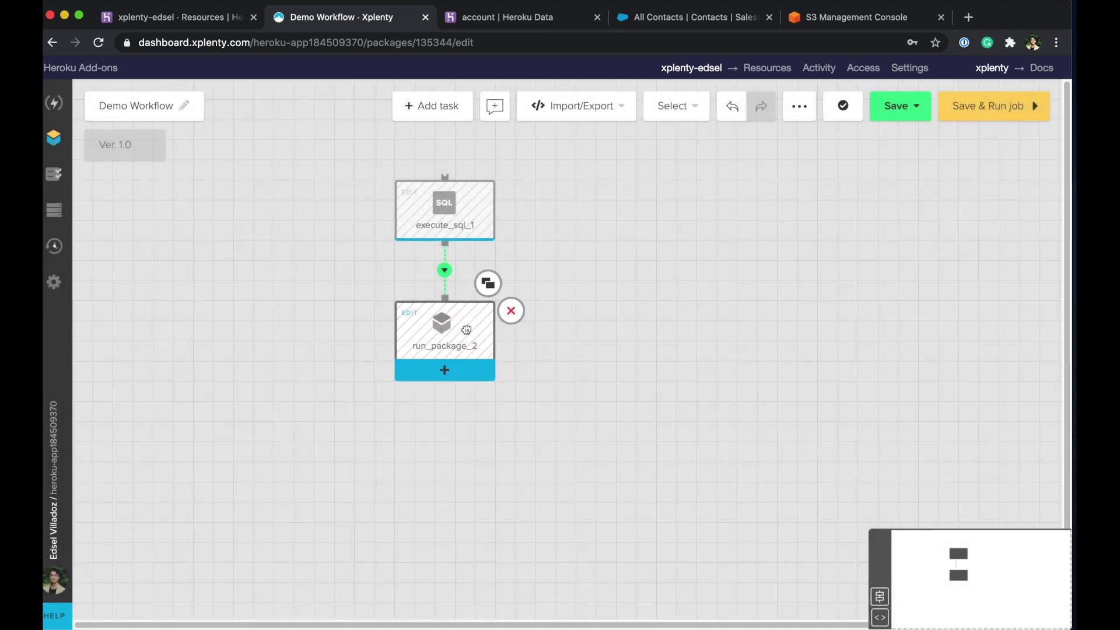
click(450, 324)
Step: Name the task package_A, set it to run Heroku Postgres to MySQL, save, then open the task chooser after it
drag(490, 121, 348, 107)
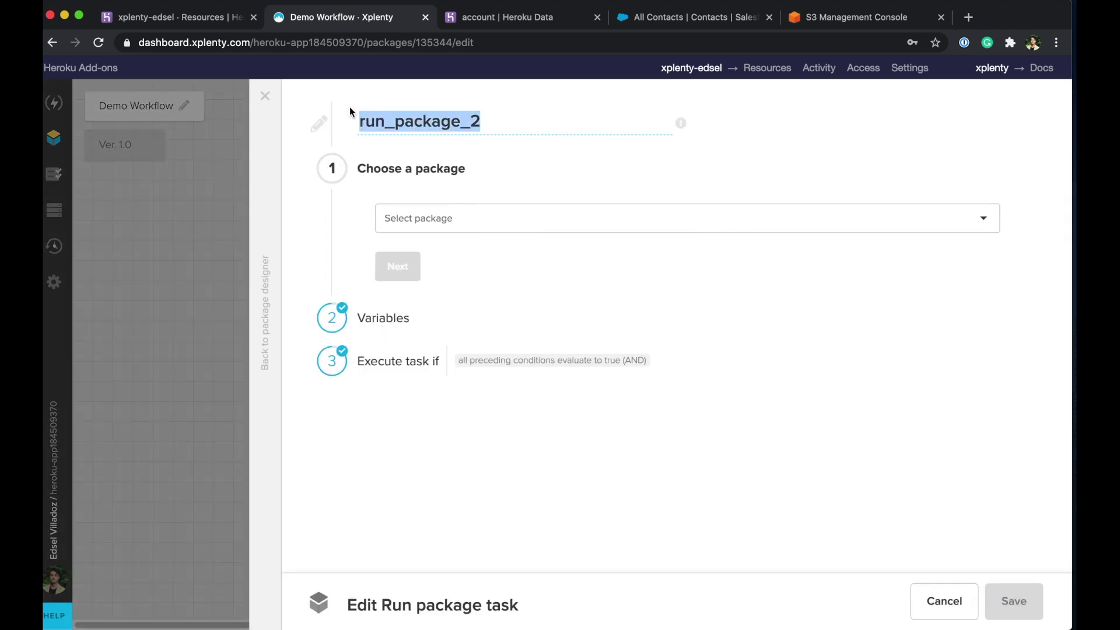
text(package)
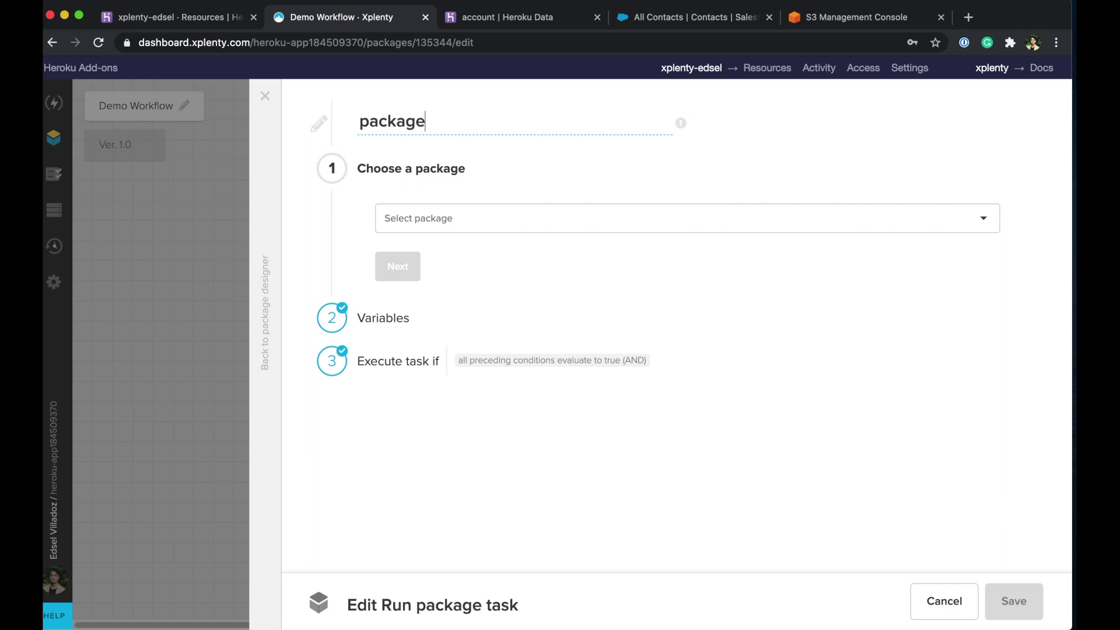
text(_!)
key(BackSpace)
text(A)
click(463, 218)
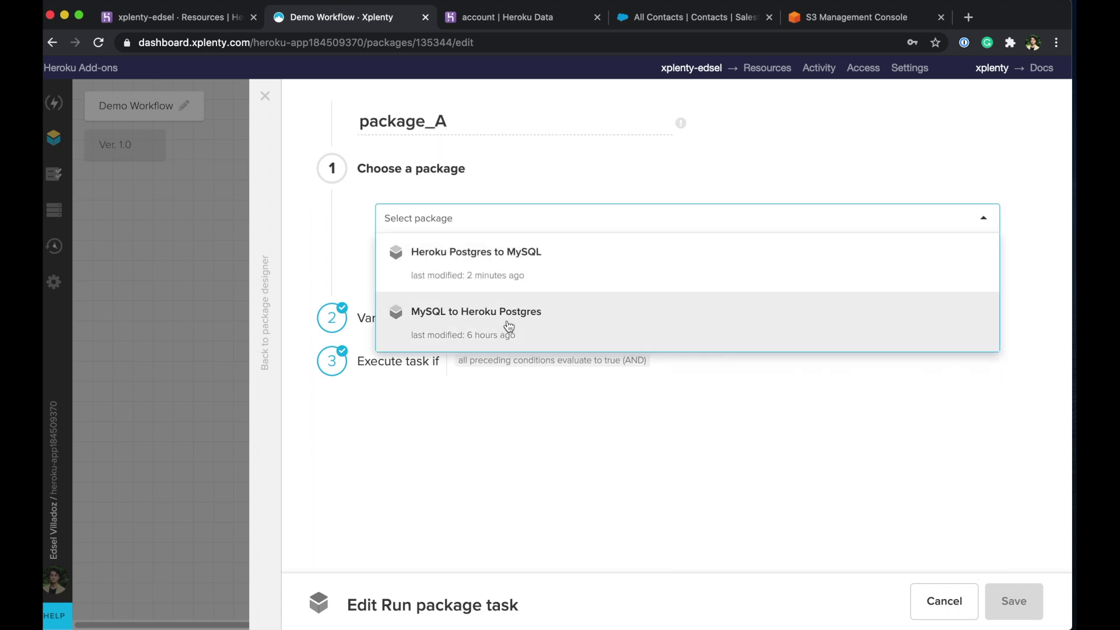
click(519, 280)
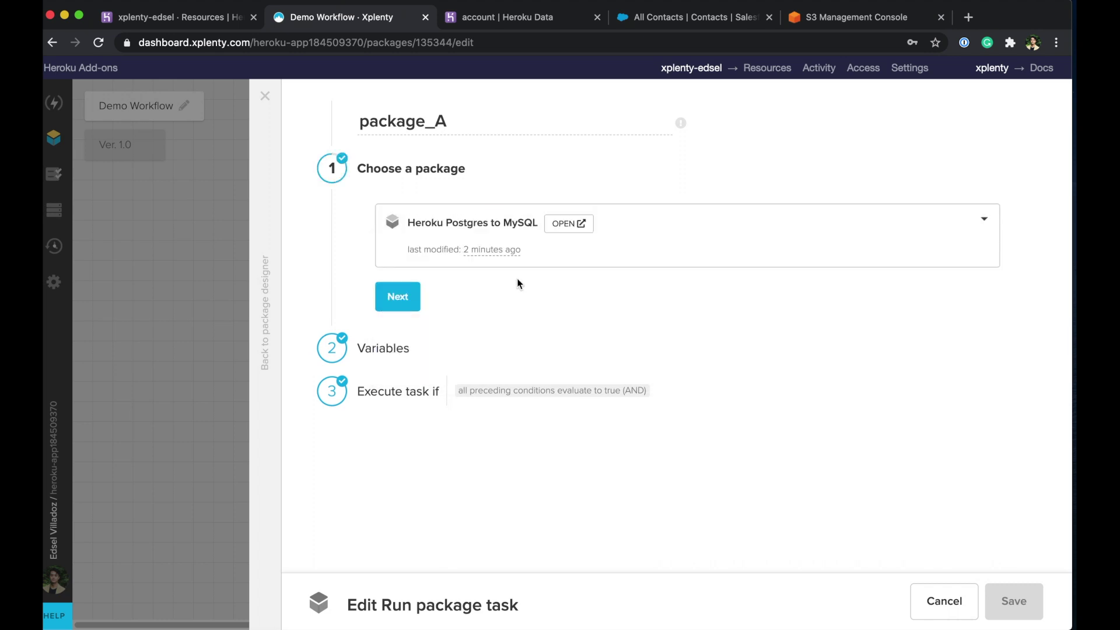
click(398, 298)
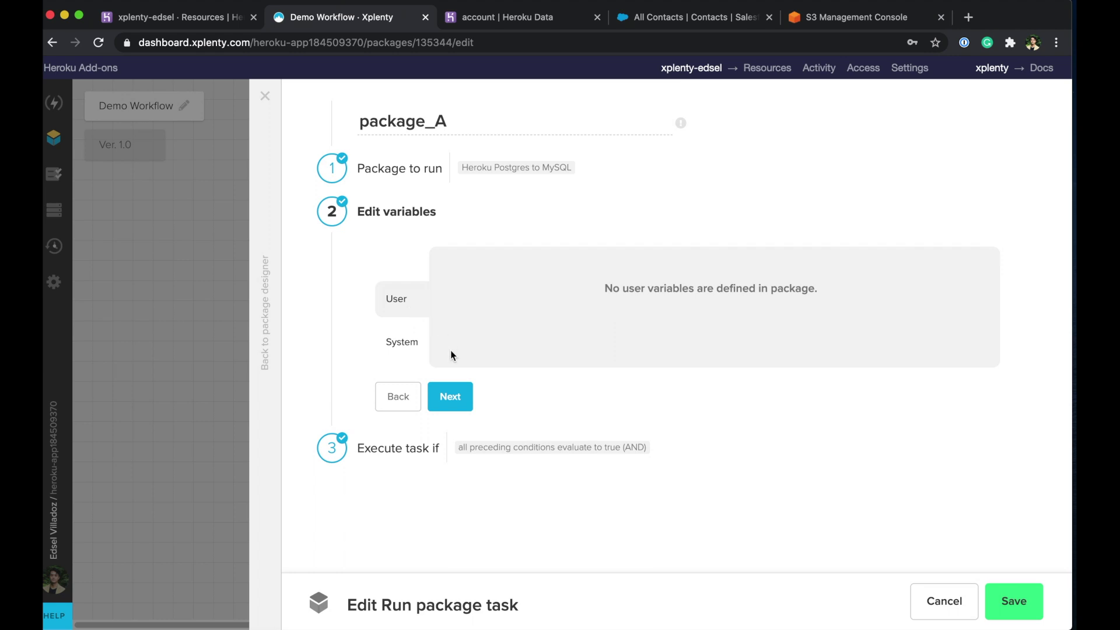
click(450, 397)
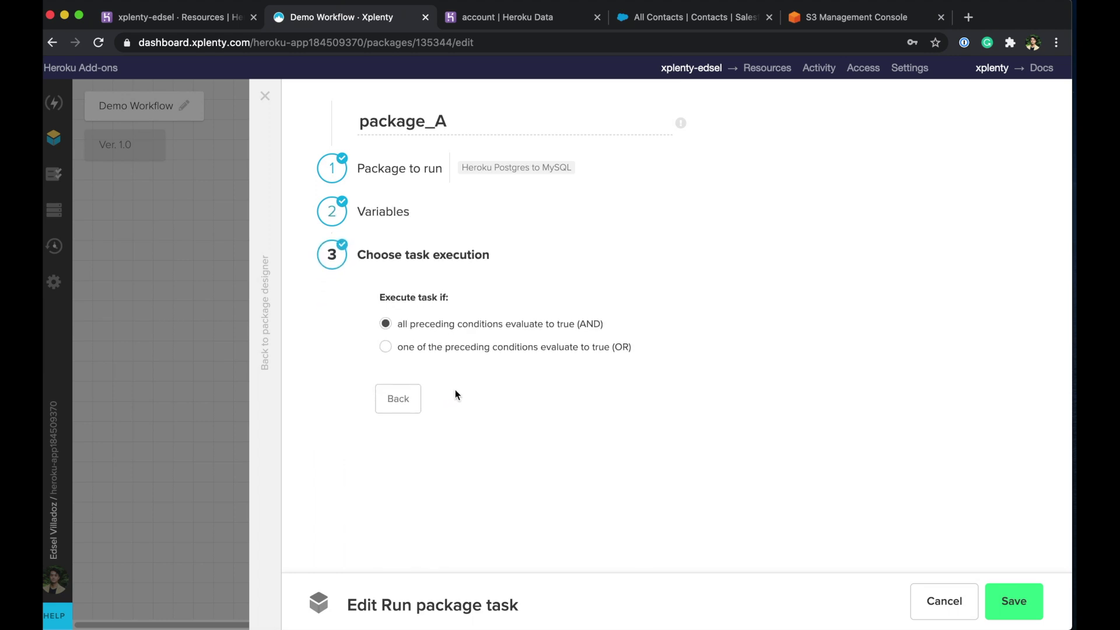
click(992, 607)
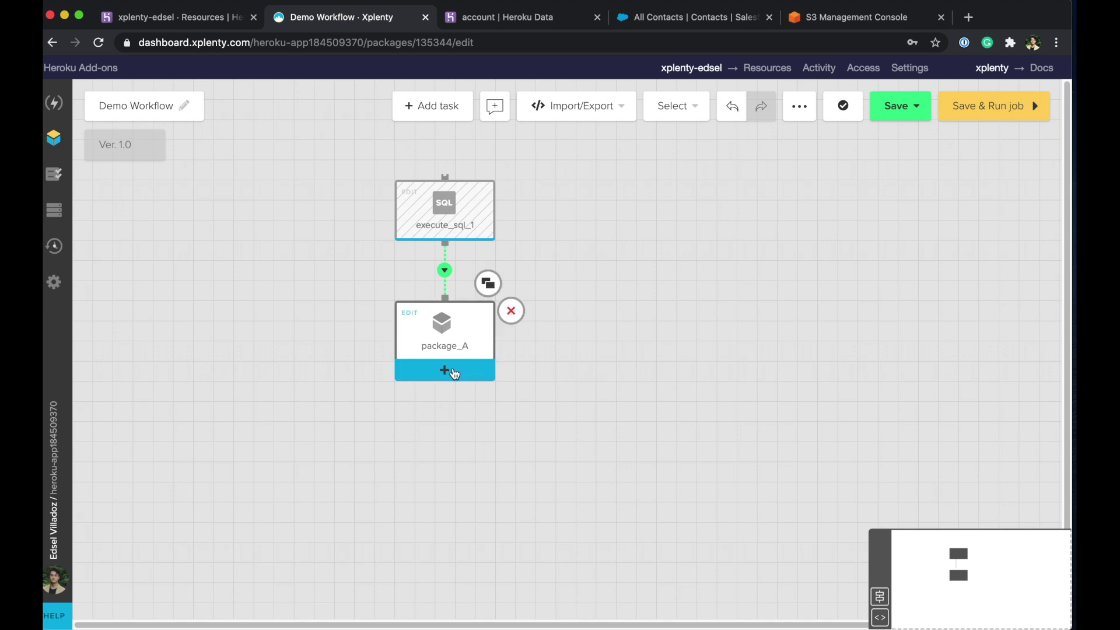
click(454, 371)
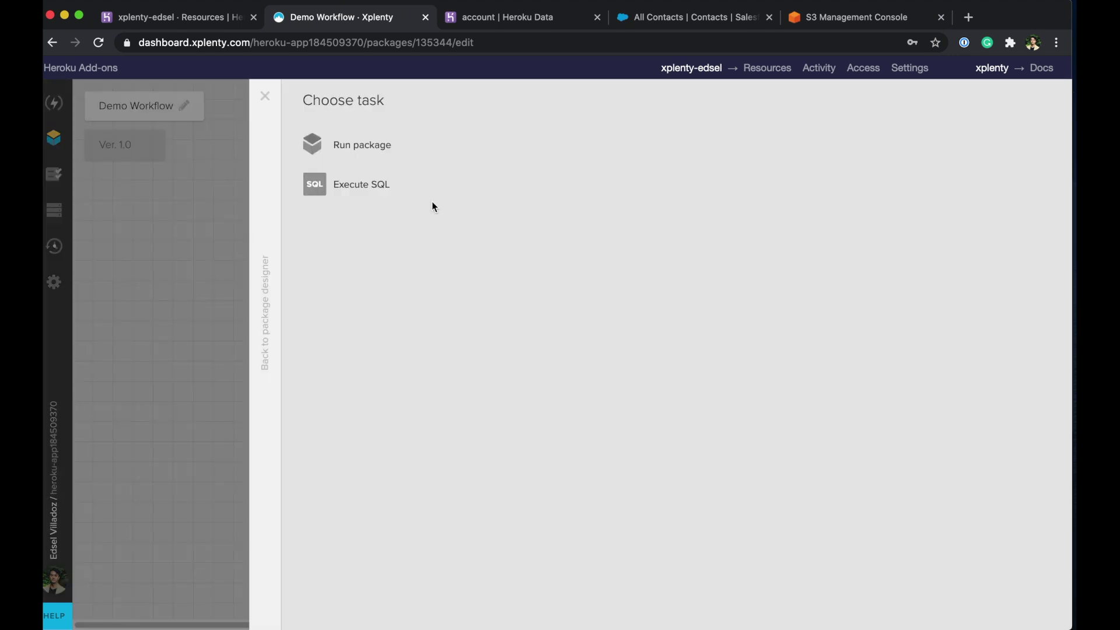
Step: Add a Run package task named package_B that runs MySQL to Heroku Postgres
click(366, 158)
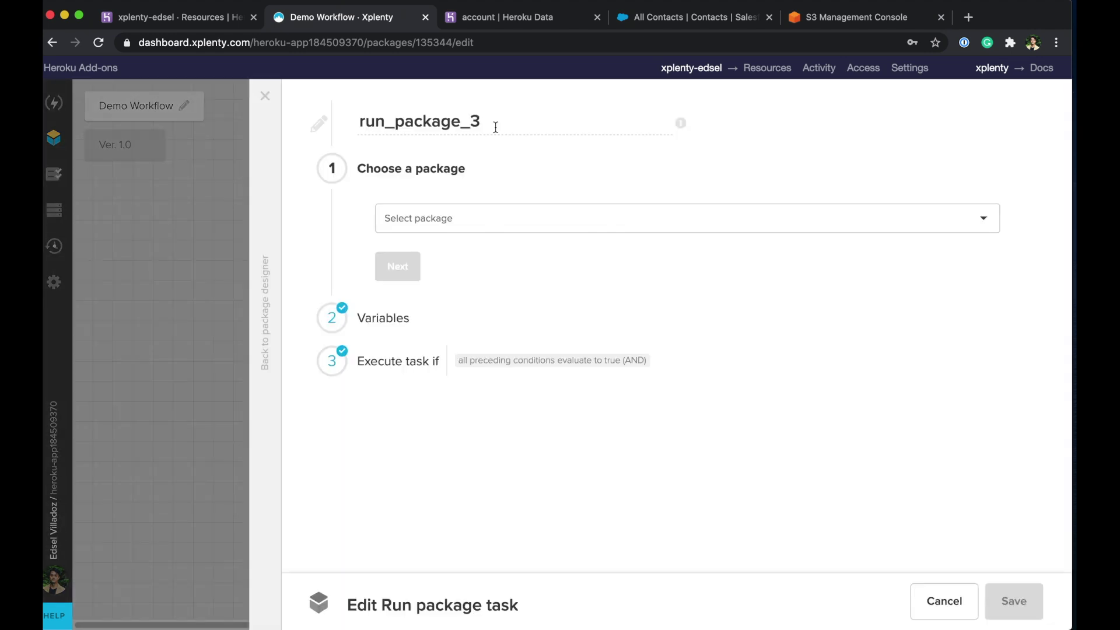
drag(495, 127, 358, 122)
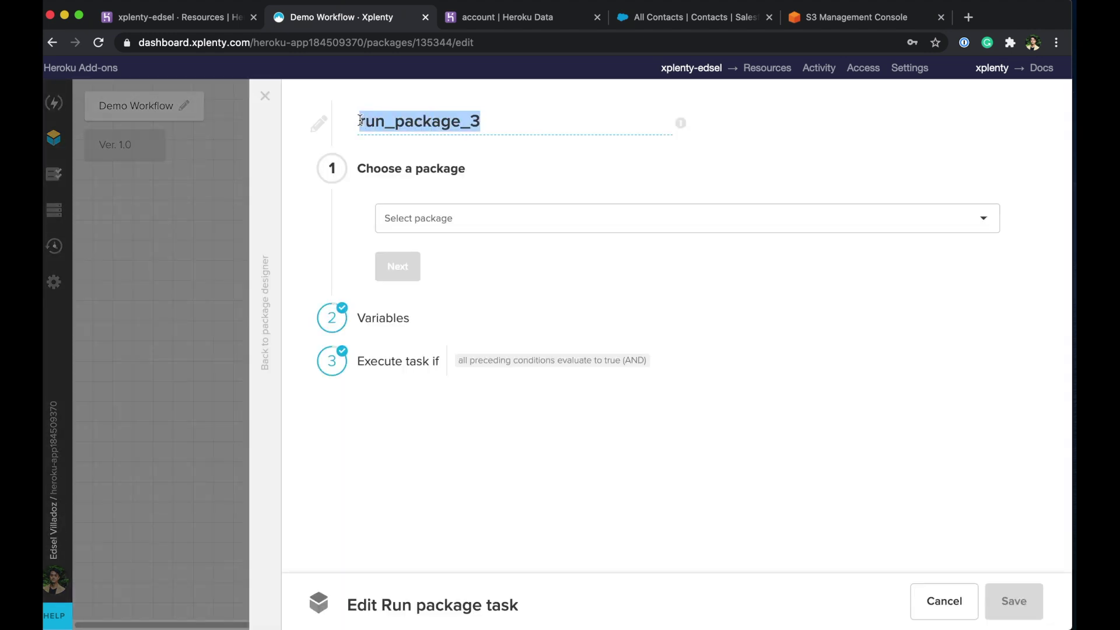
text(package_)
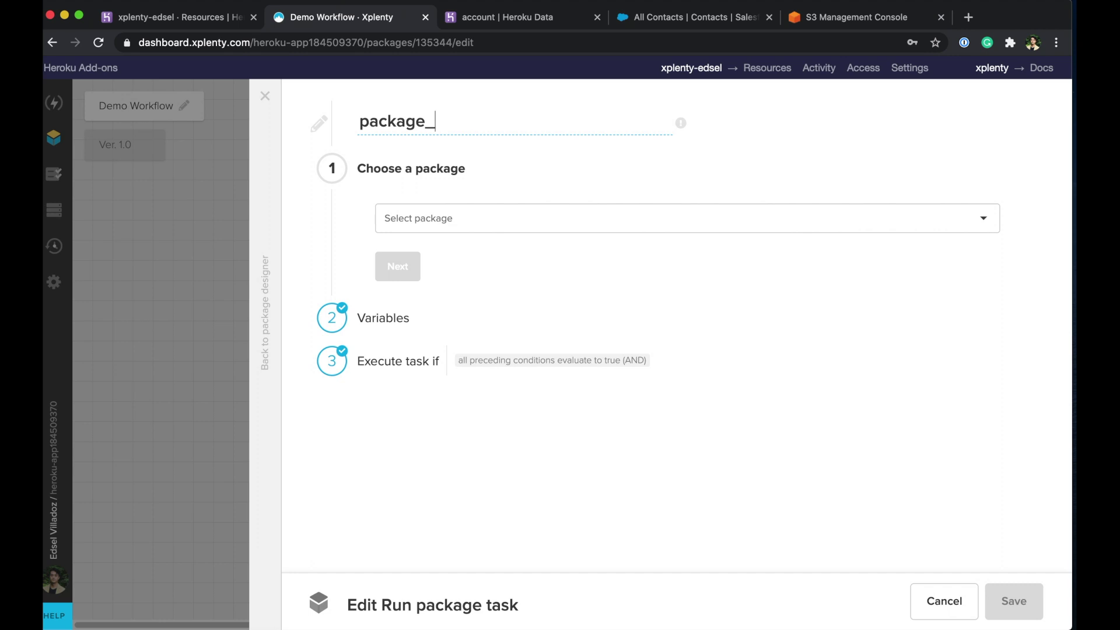
text(B)
click(432, 225)
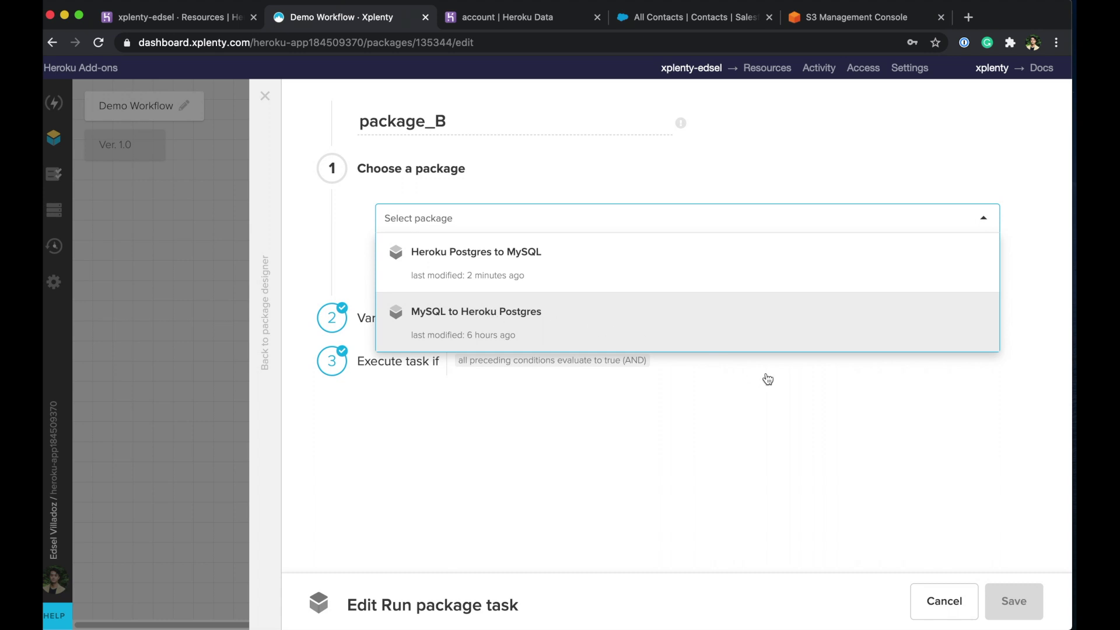
click(538, 320)
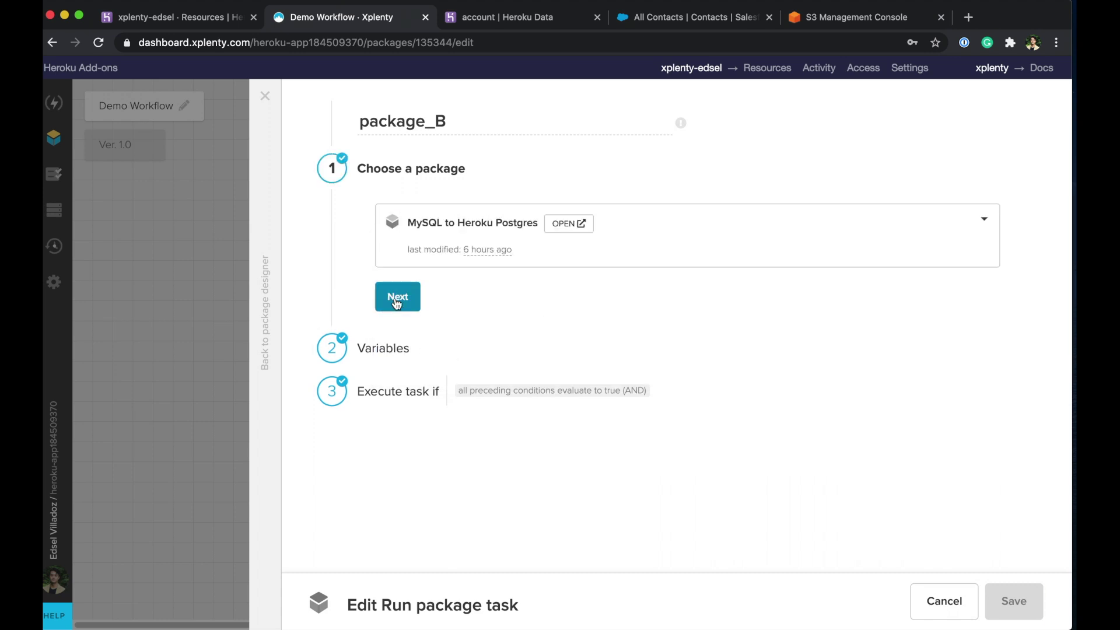
Step: Save package_B, place it lower-left of package_A, and bring up the task chooser again
click(400, 295)
click(450, 396)
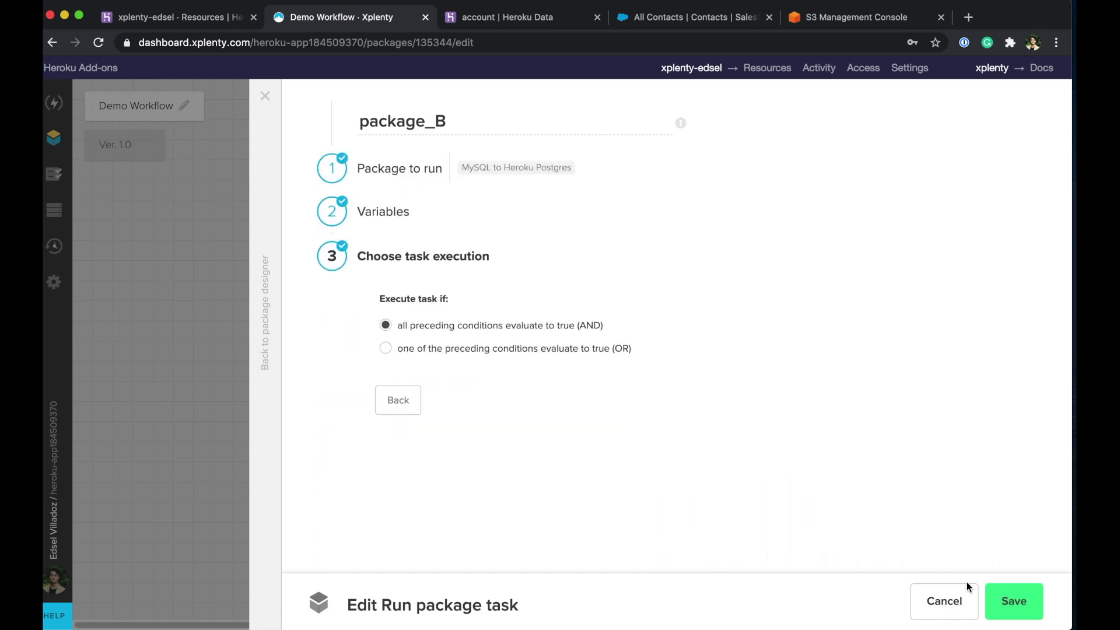
click(990, 598)
drag(458, 466, 318, 463)
click(450, 369)
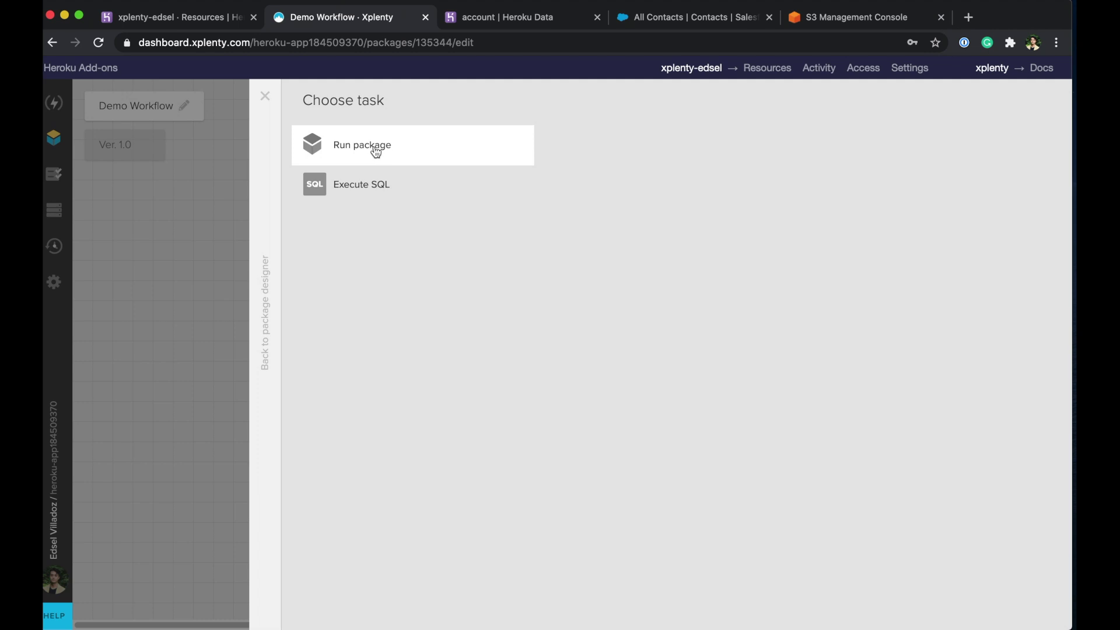
Step: Add package_C running Heroku Postgres to MySQL, save it, and place it lower-right of package_A
click(376, 152)
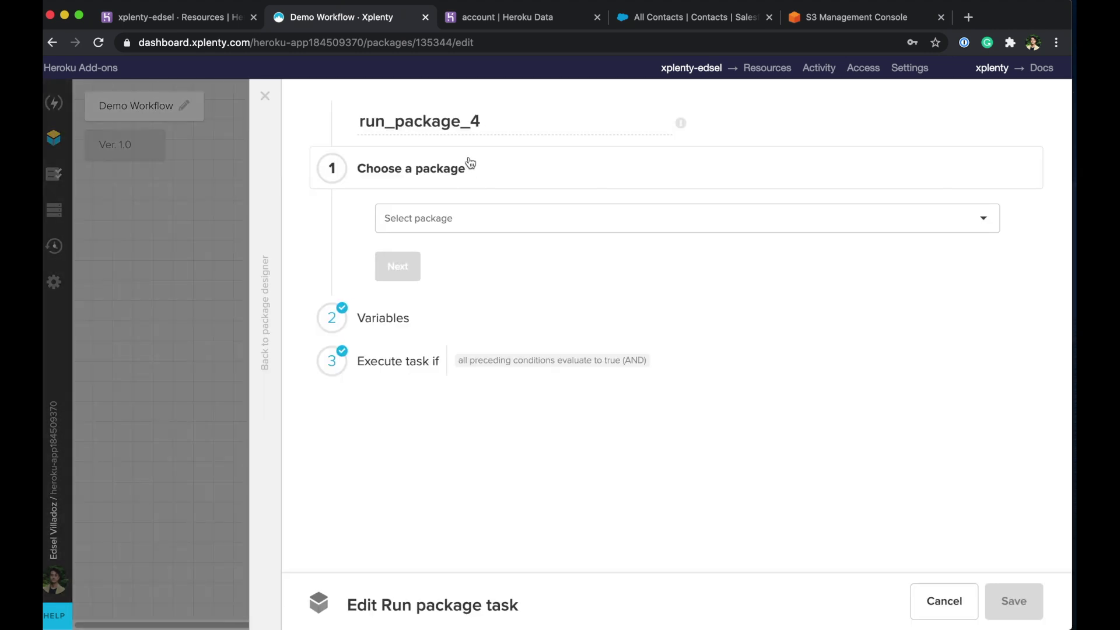
drag(491, 123, 356, 120)
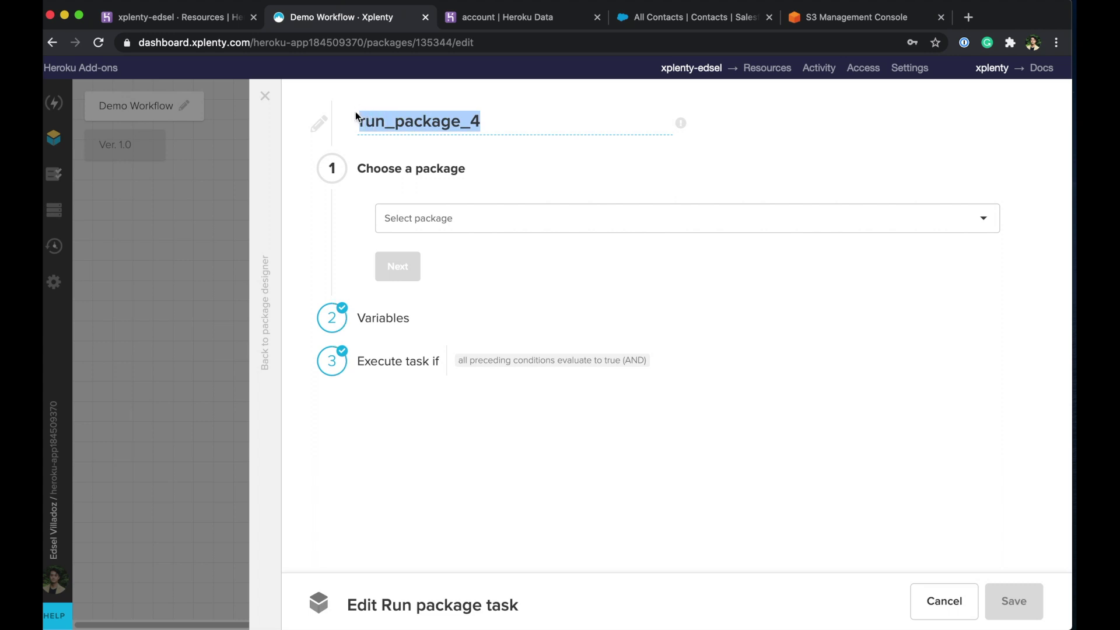
text(package_C)
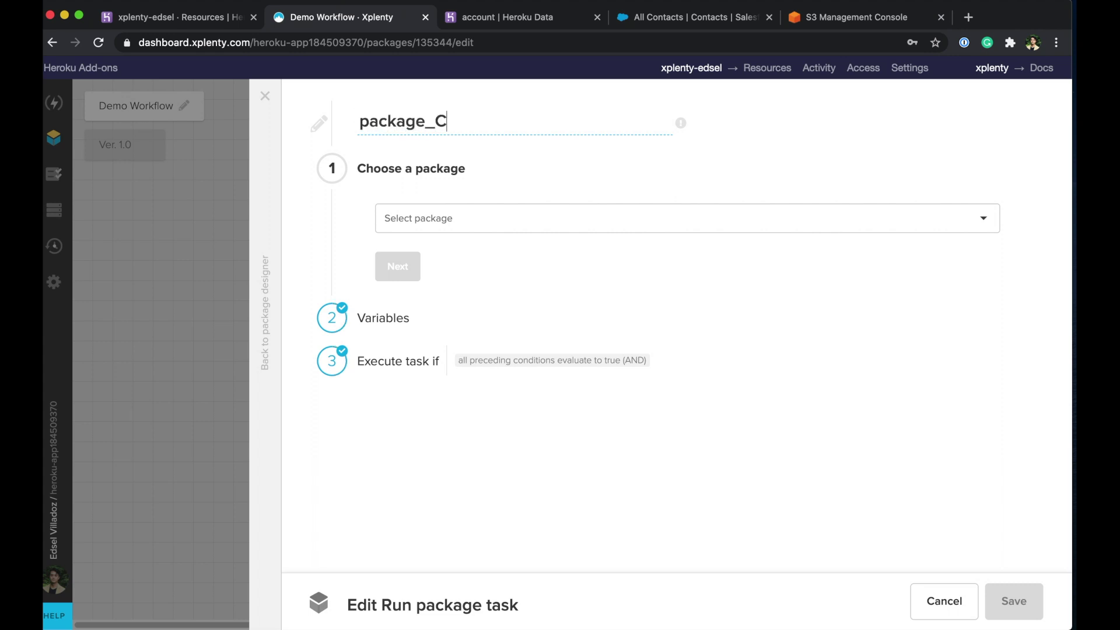
click(421, 221)
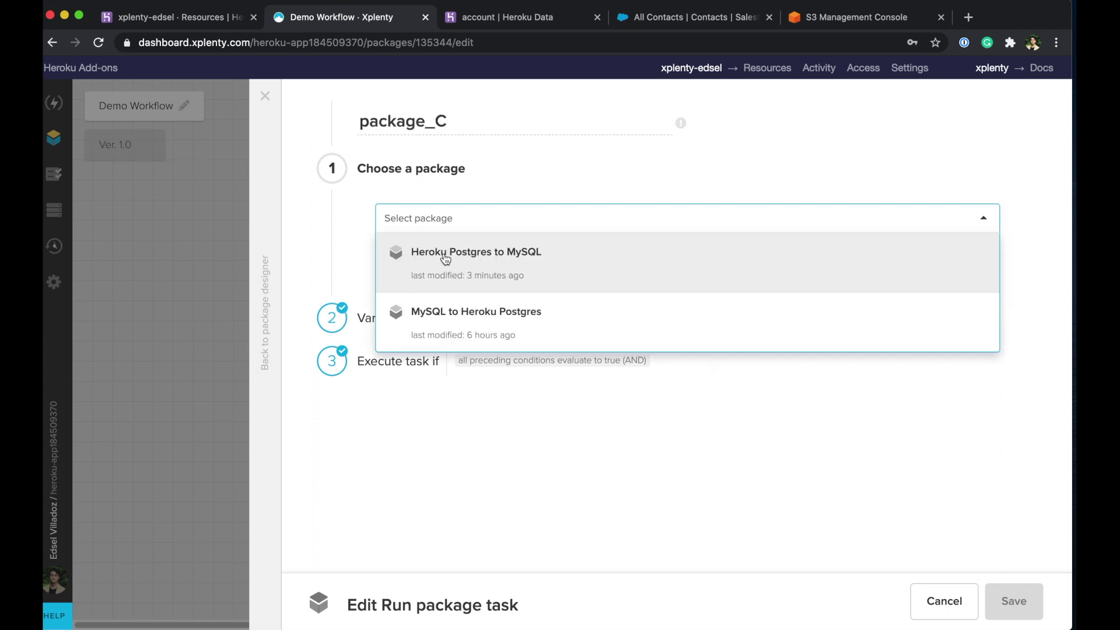
click(462, 263)
click(399, 295)
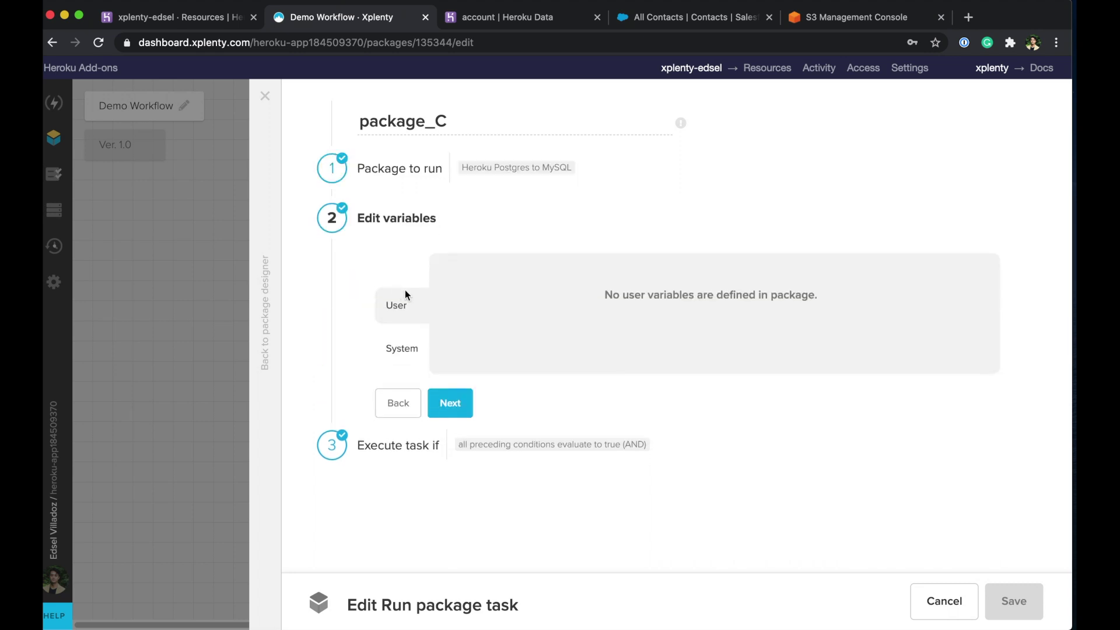
click(448, 399)
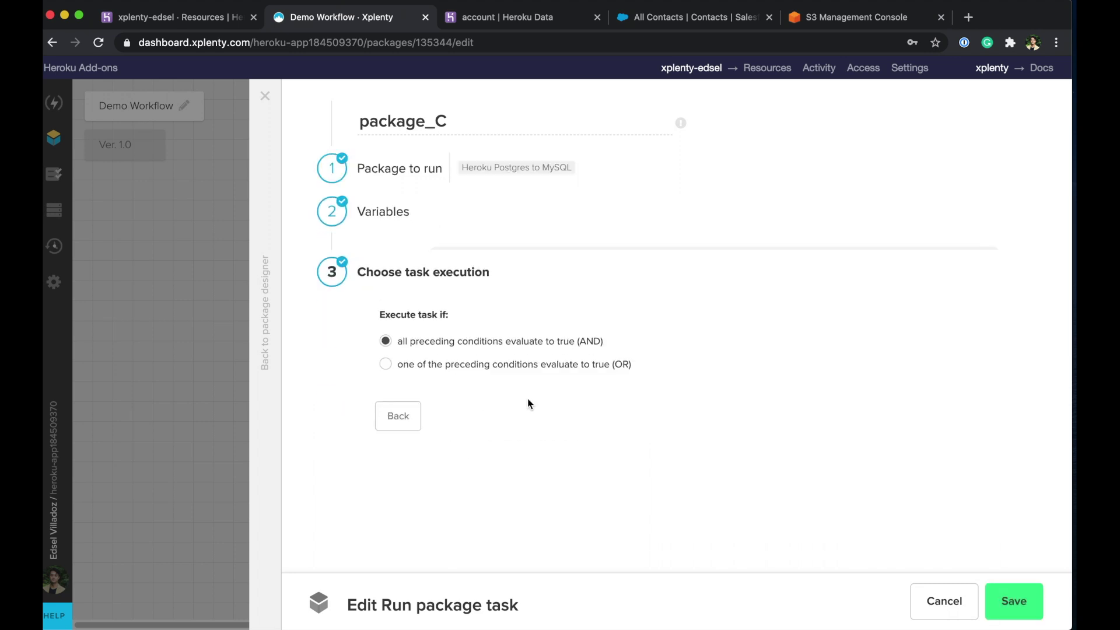
click(1021, 613)
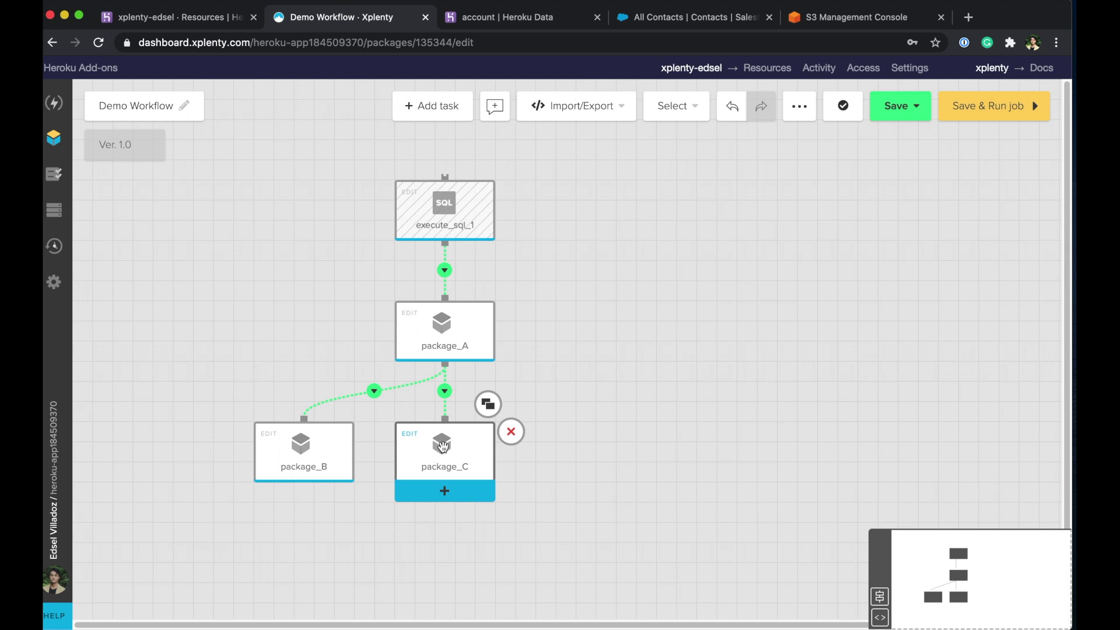
drag(442, 446, 521, 419)
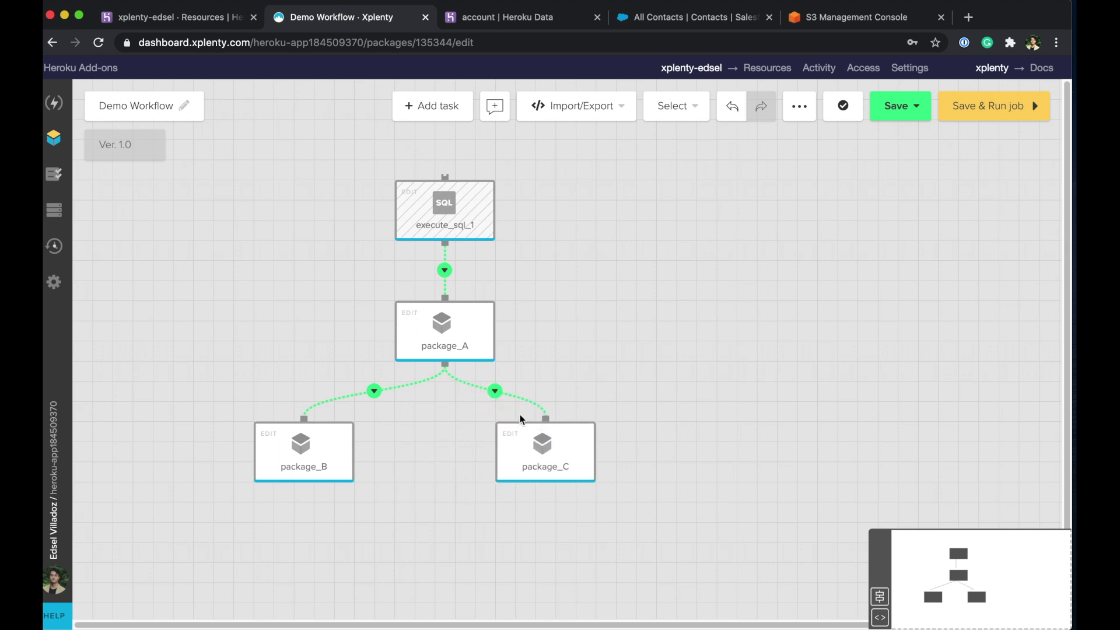
Step: Set package_C's link to run On failure, then quick-save Demo Workflow as version 1.1
click(494, 391)
click(493, 424)
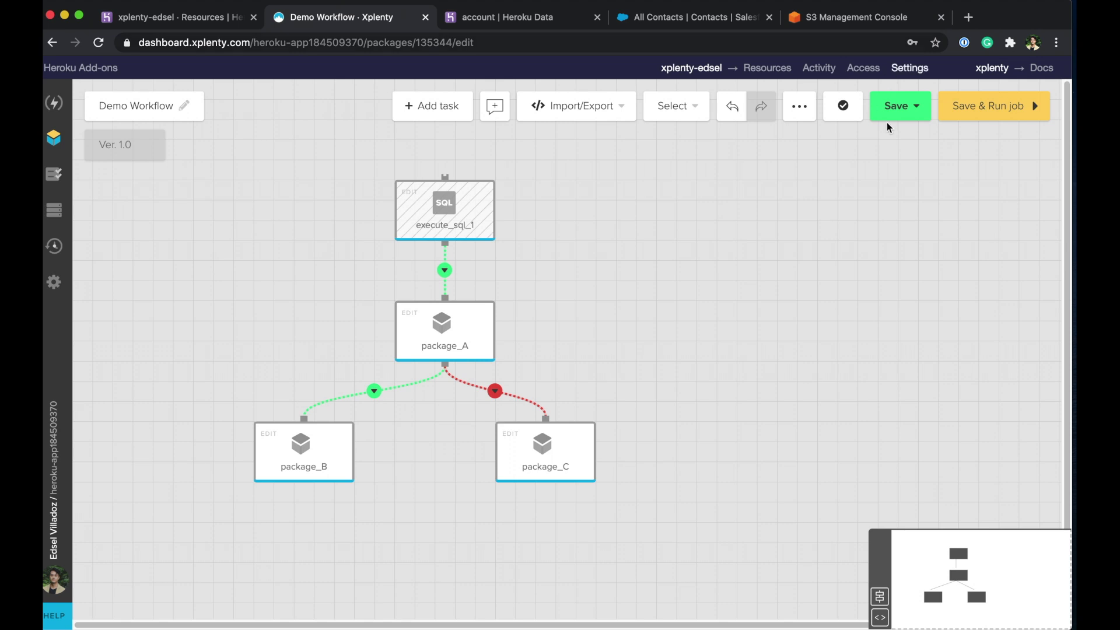
click(901, 108)
click(898, 136)
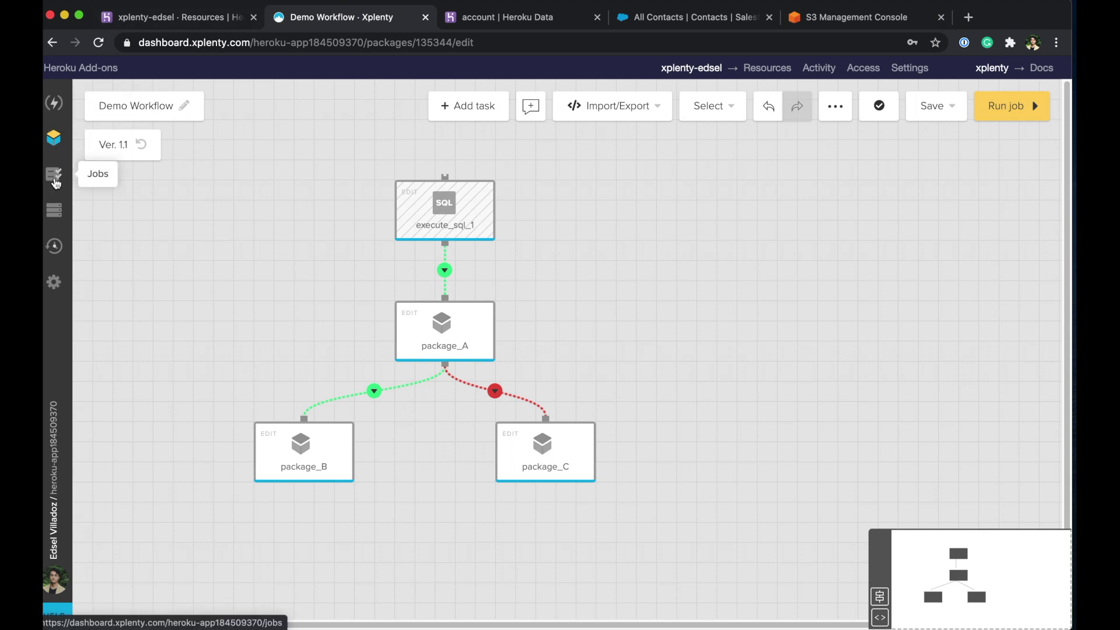
Step: Open the Jobs list from the left sidebar to see the completed runs
click(54, 175)
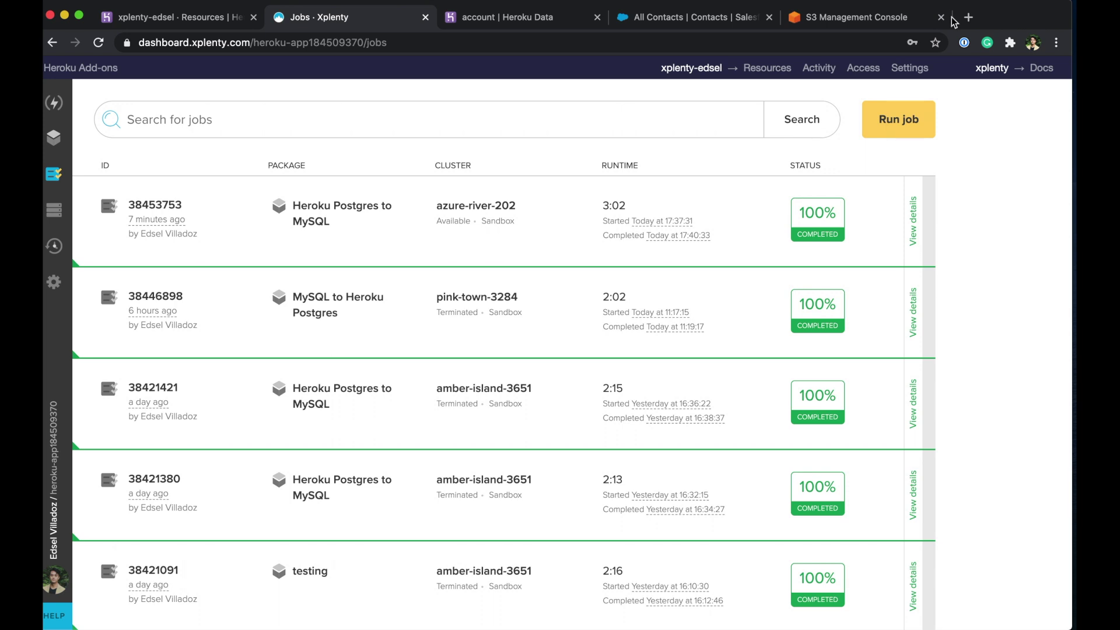
Step: Refresh the S3 examples folder, download heroku_test_00000.csv, and open it in Numbers
click(849, 18)
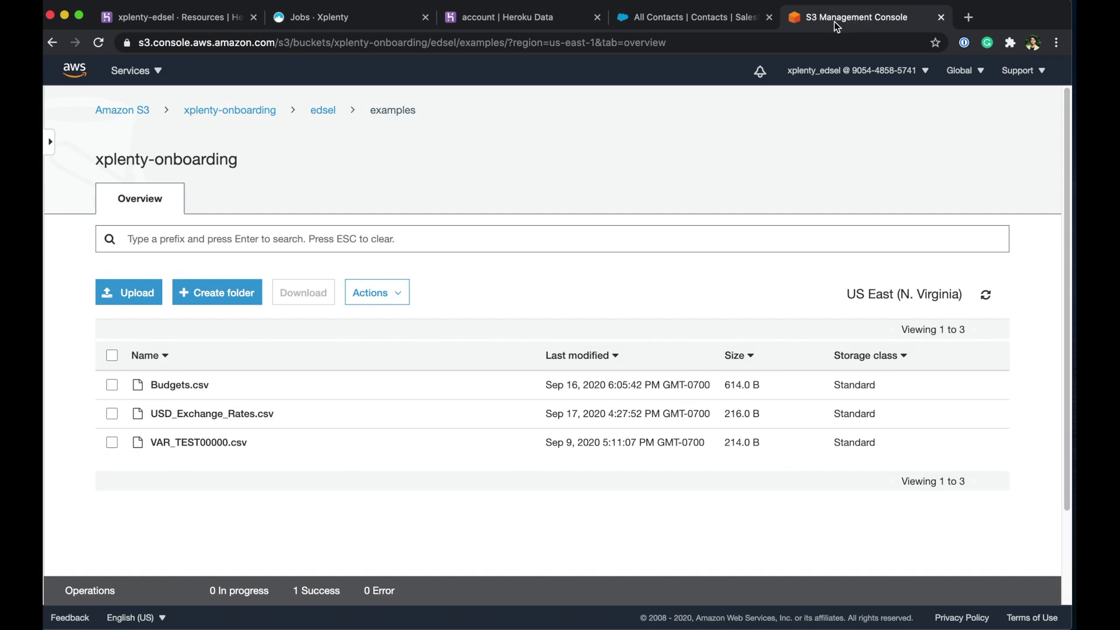
click(108, 41)
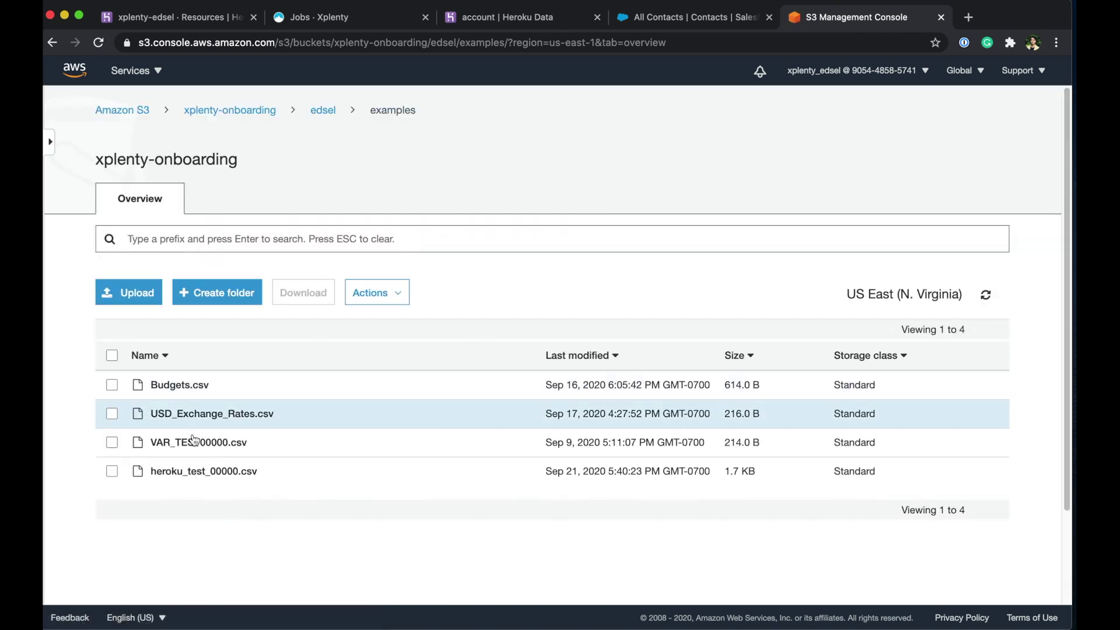
click(158, 473)
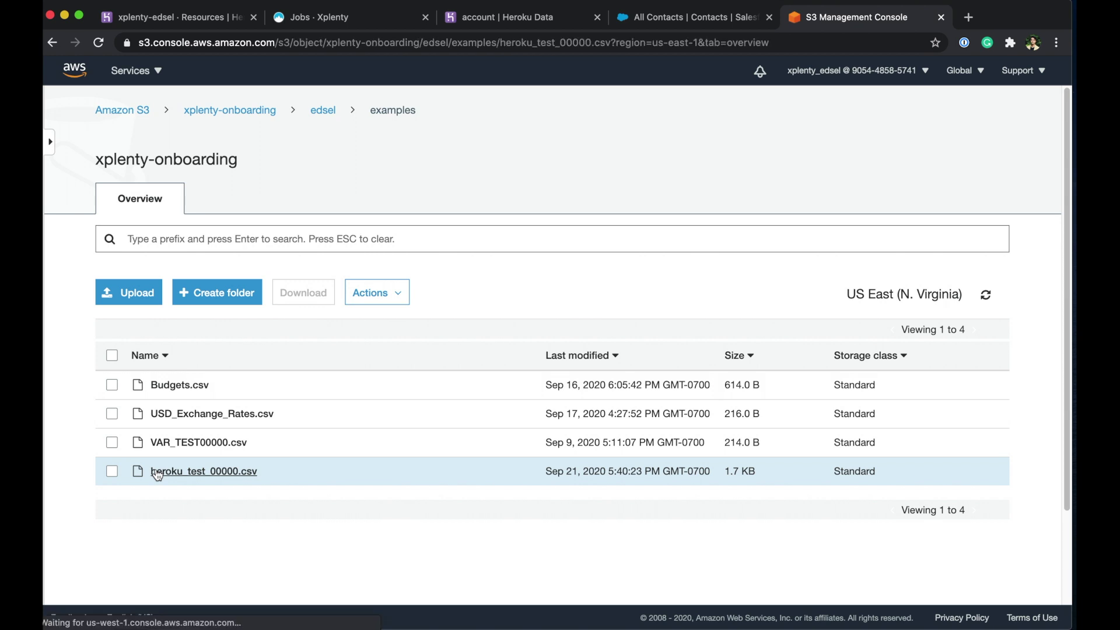
click(114, 250)
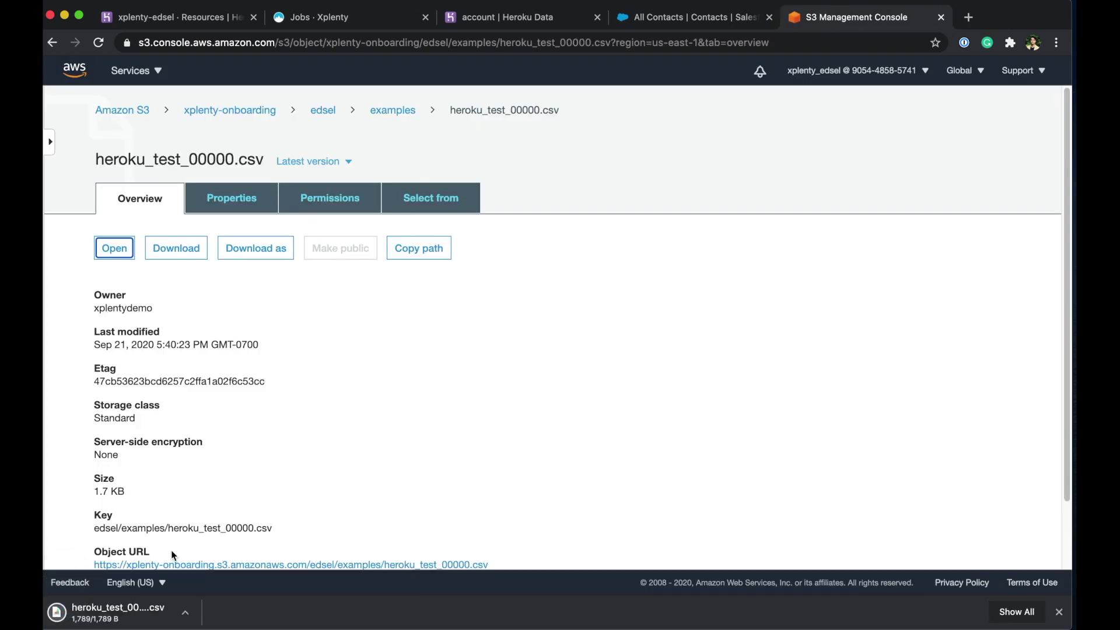
click(105, 613)
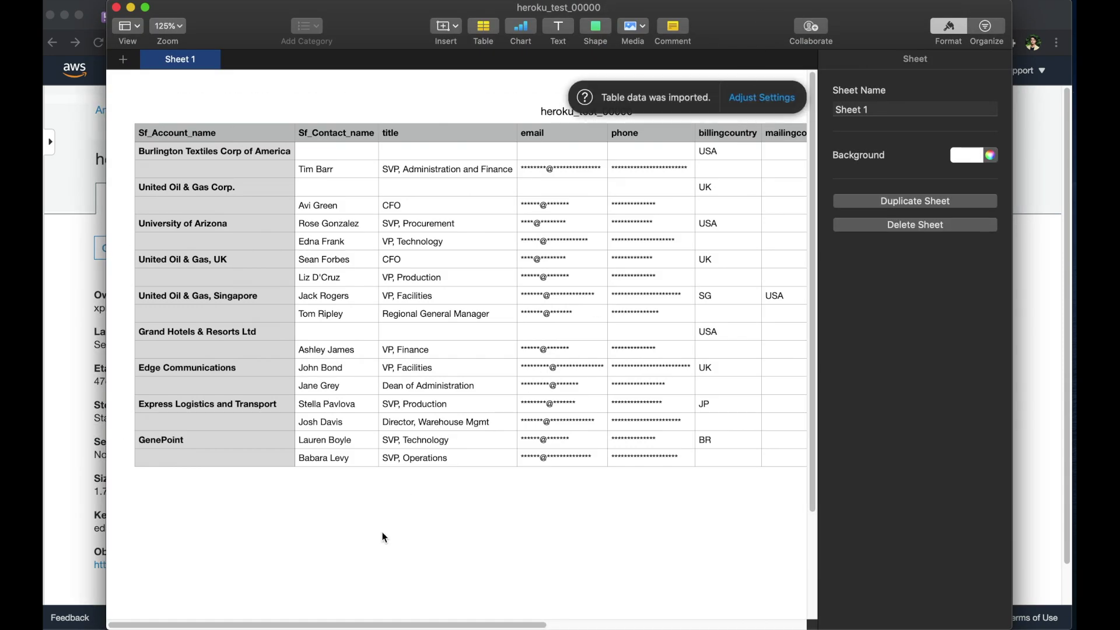
mouse_move(363, 625)
mouse_down()
mouse_move(515, 628)
mouse_move(352, 616)
mouse_up()
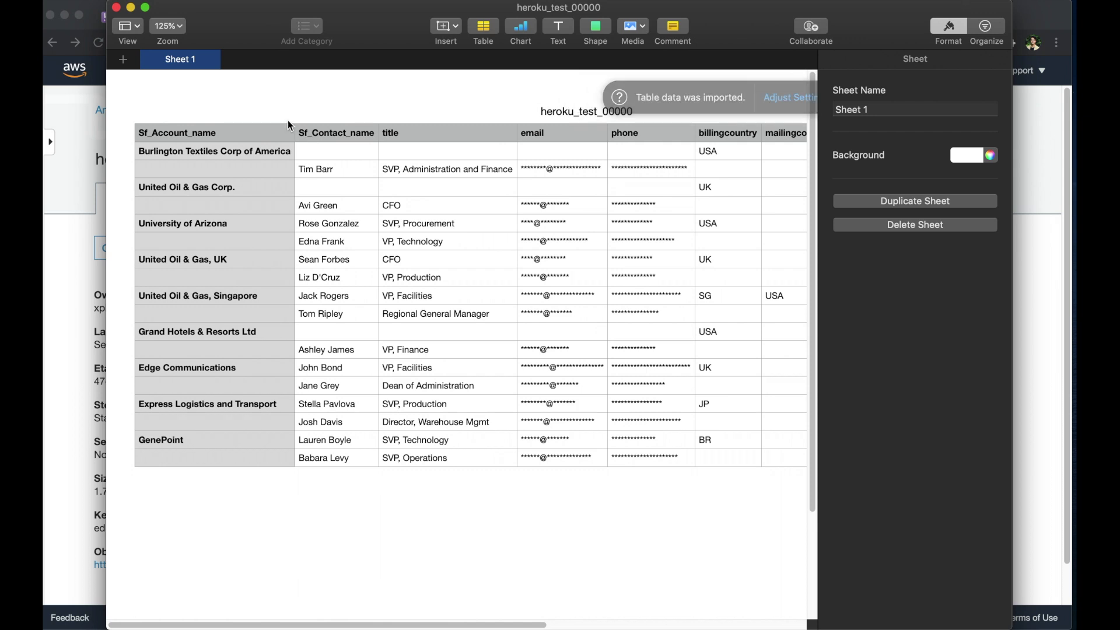
scroll(394, 621, right, 5)
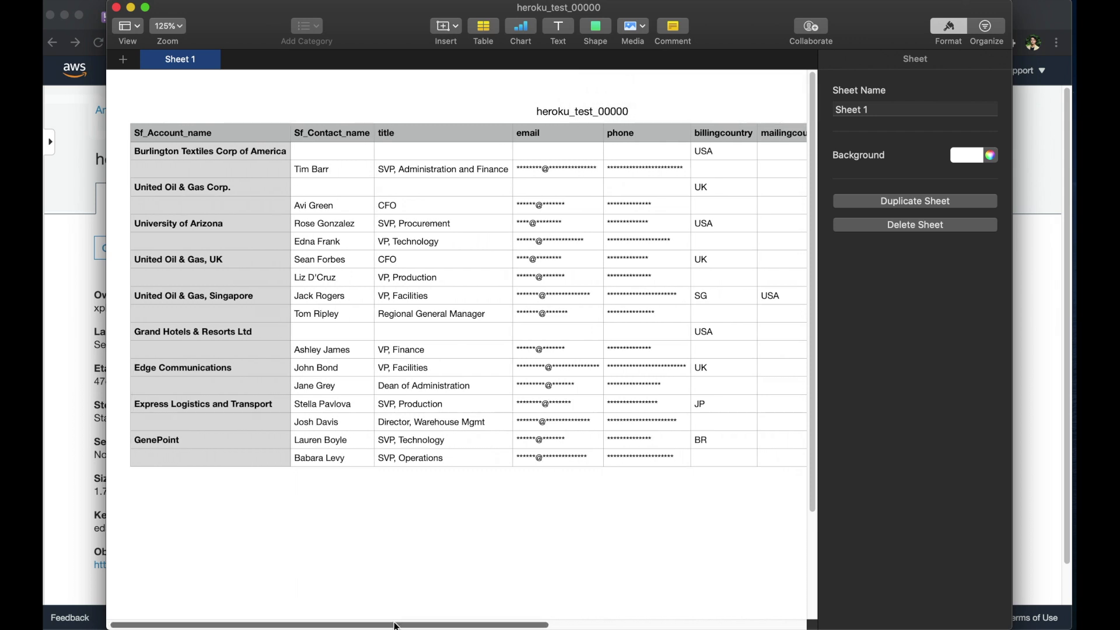
scroll(442, 292, right, 4)
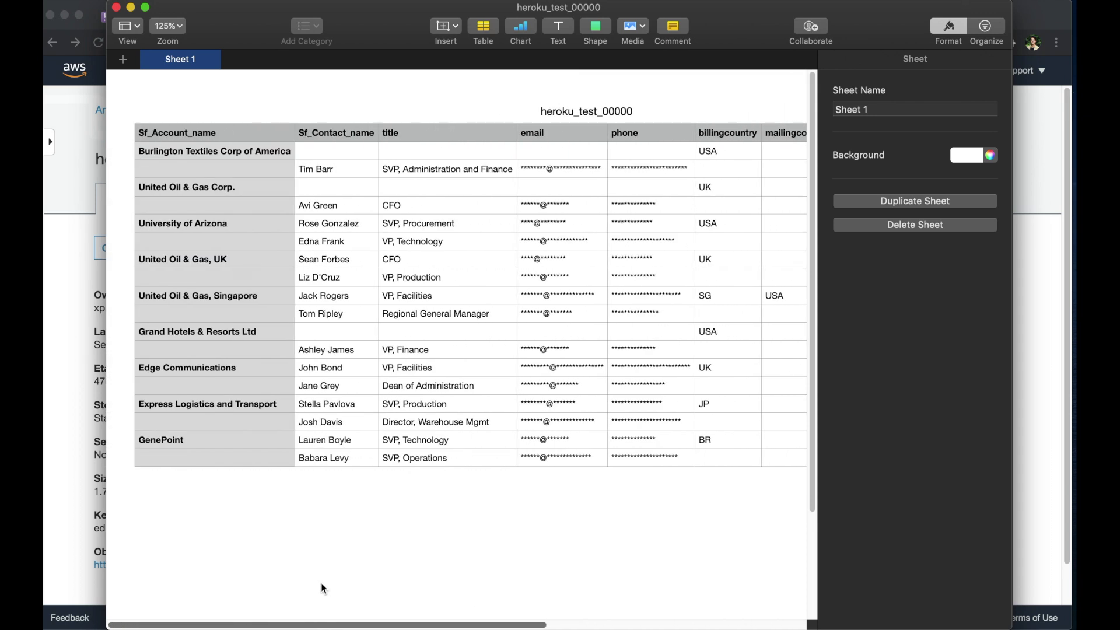